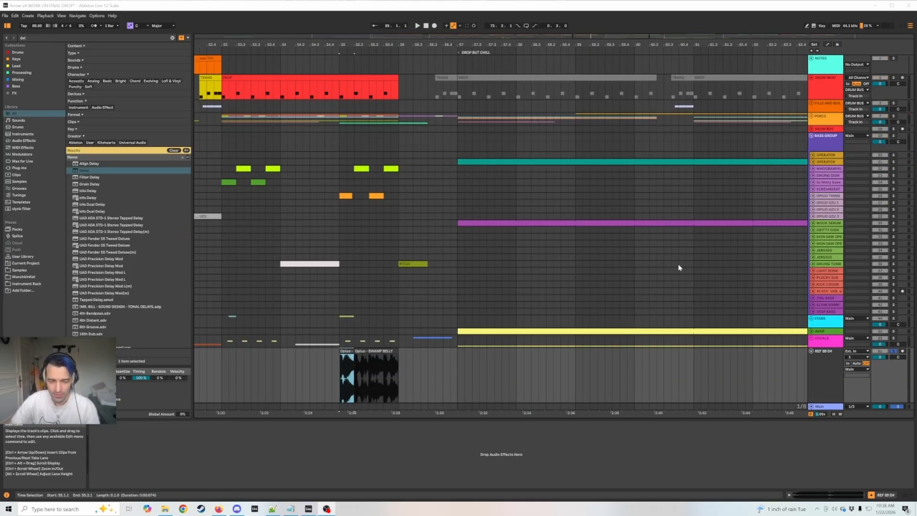
Open the SPAN analyzer on the Main track and move its window clear of the reference clips.
left_click(822, 406)
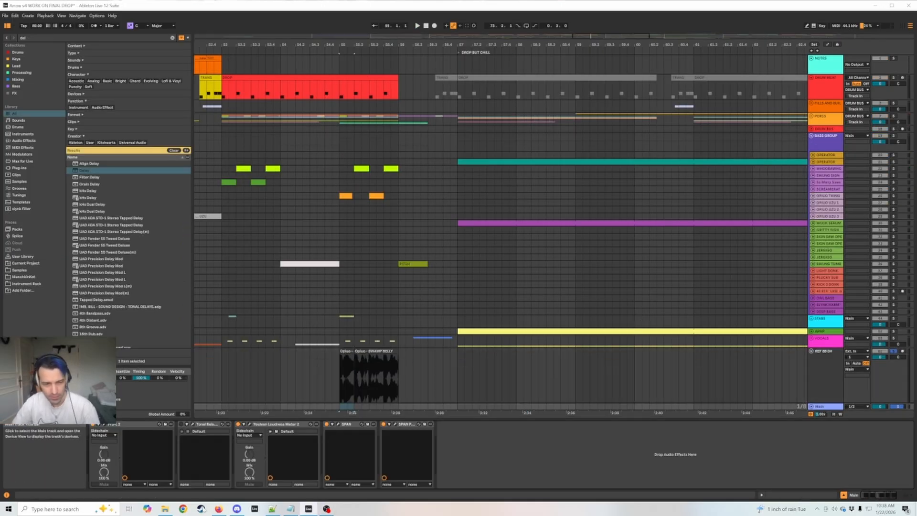
left_click(339, 423)
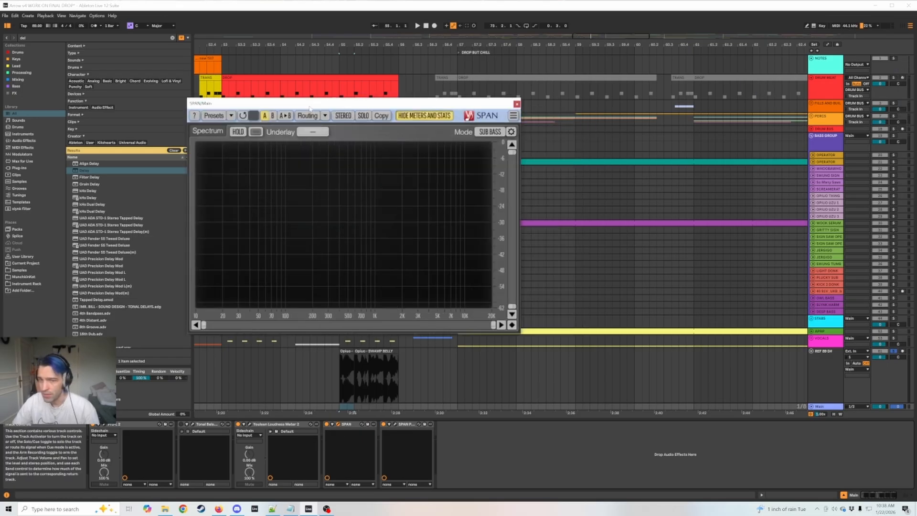
left_click_drag(310, 102, 610, 73)
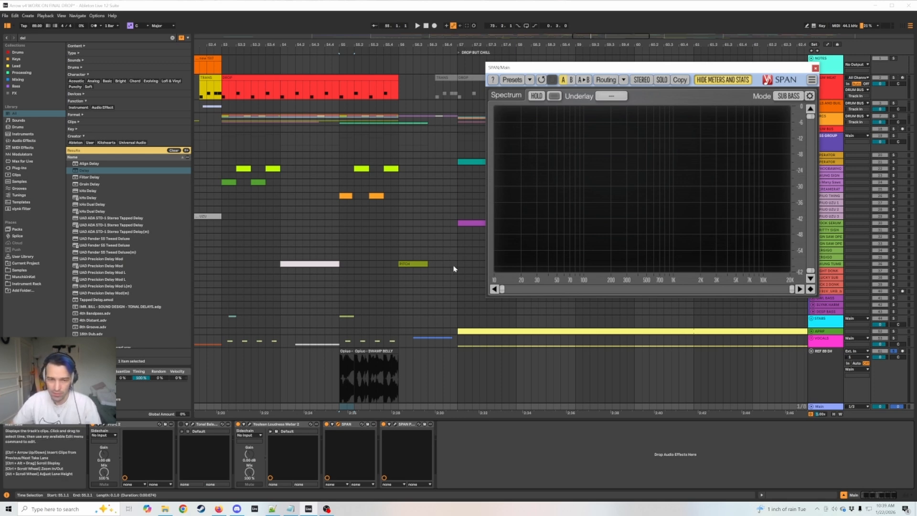
Play the first SWAMP BELLY reference clip and enlarge the SPAN window to show its spectrum in more detail.
left_click(345, 351)
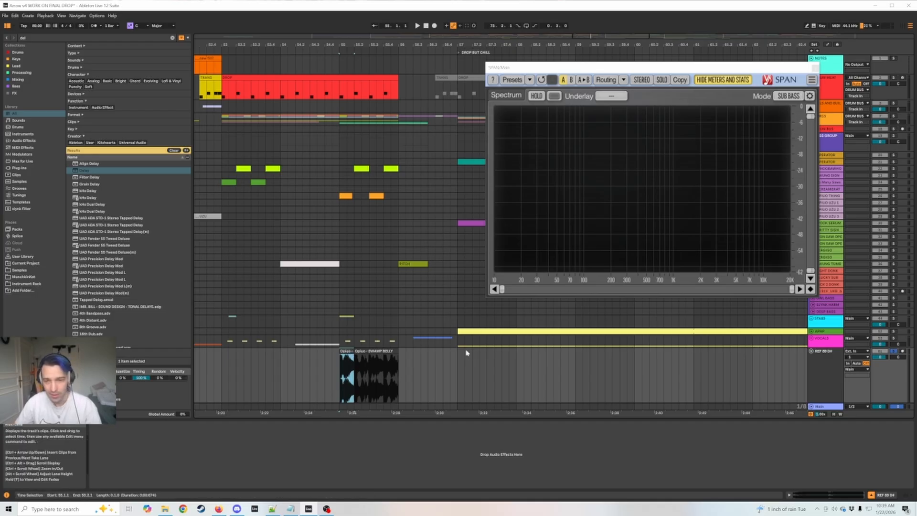
left_click(828, 358)
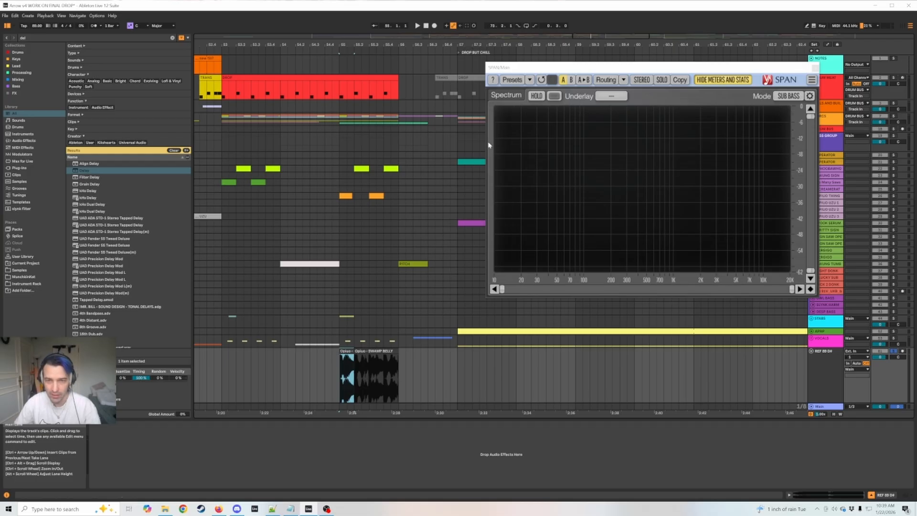
key("space")
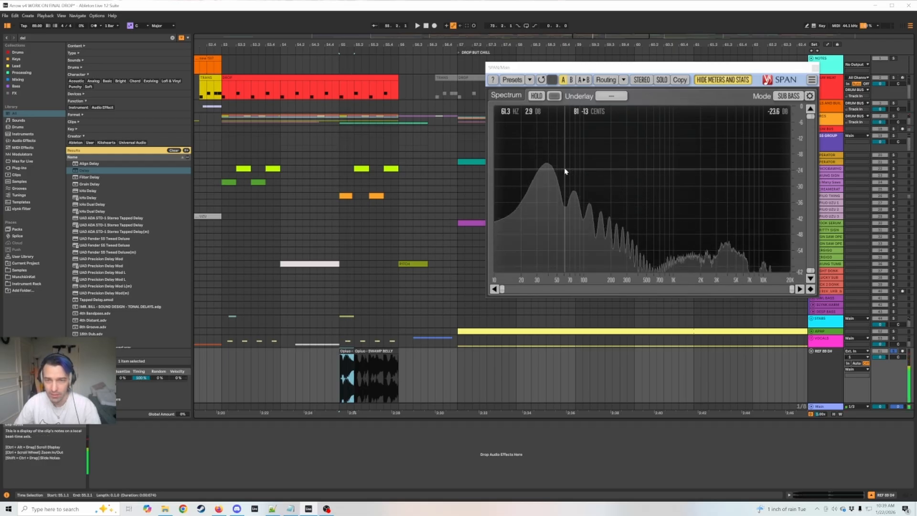
key("space")
left_click_drag(603, 68, 471, 56)
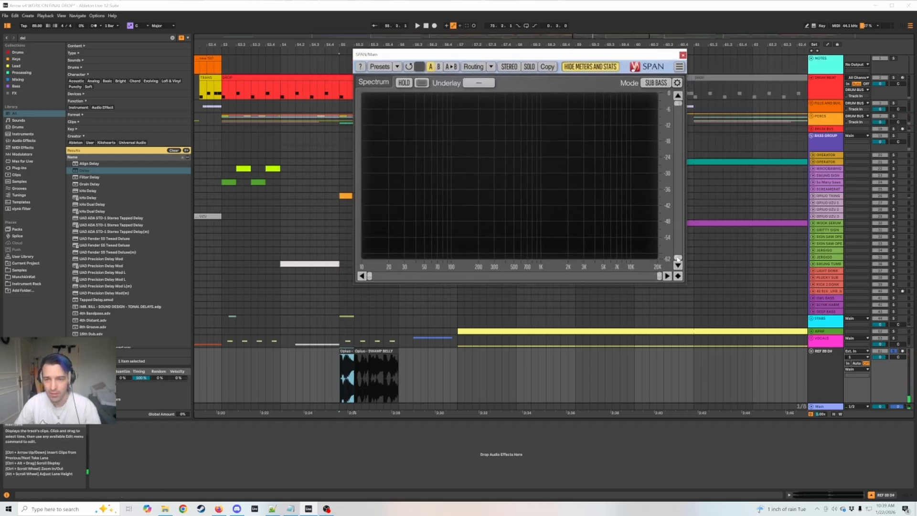
left_click_drag(684, 285, 832, 380)
Replay the reference clip several times and examine its low-frequency fundamental in the spectrum.
key("space")
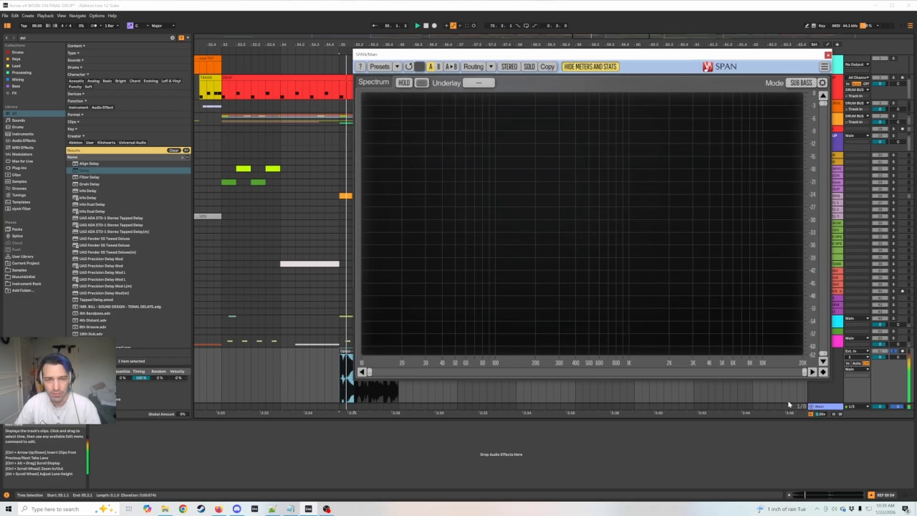
key("space")
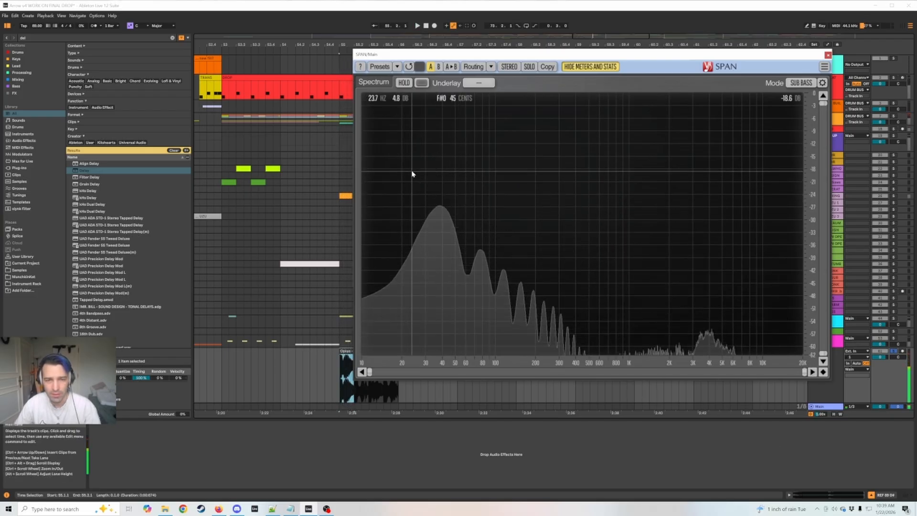
key("space")
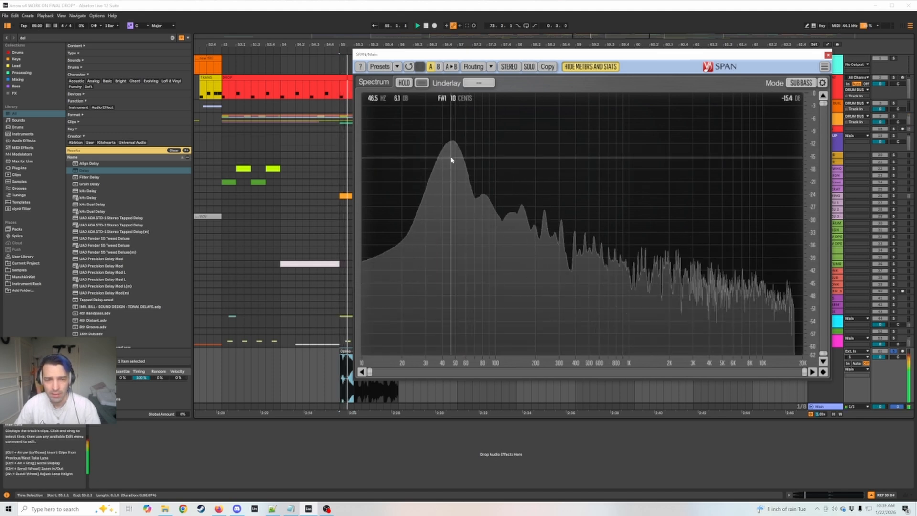
key("space")
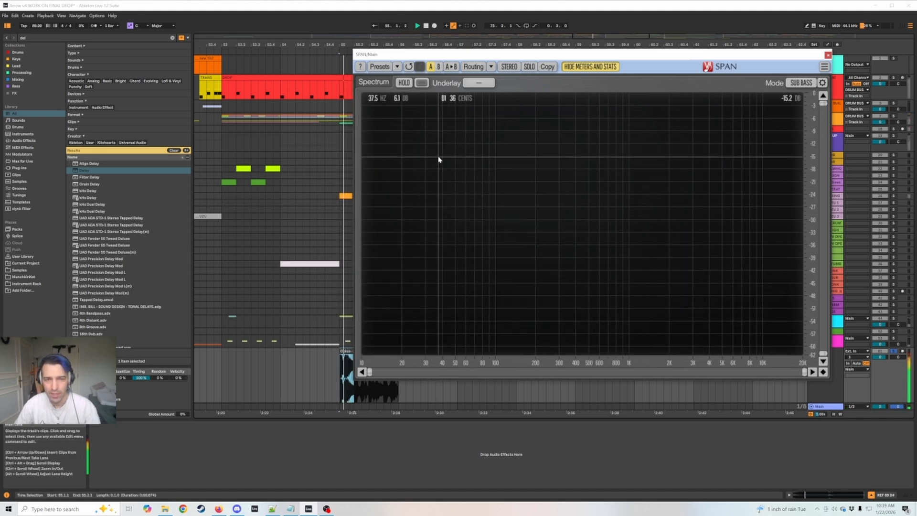
key("space")
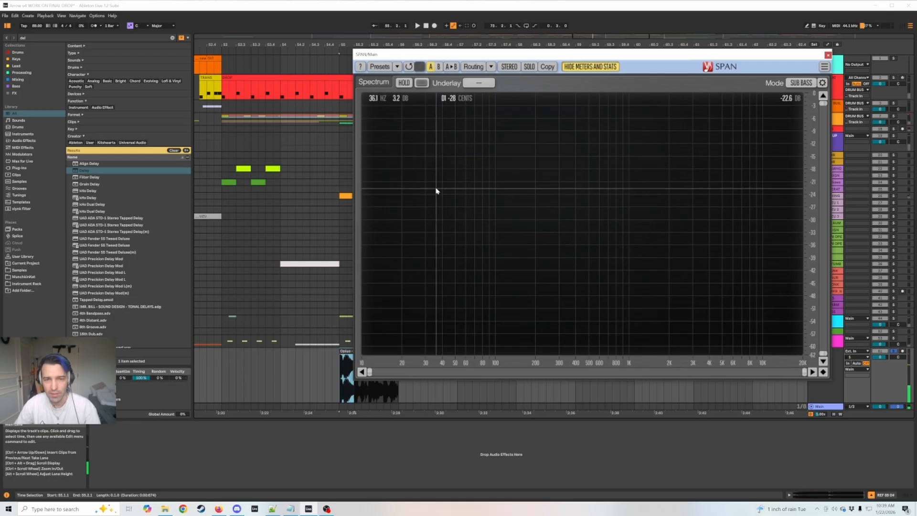
key("space")
key("space")
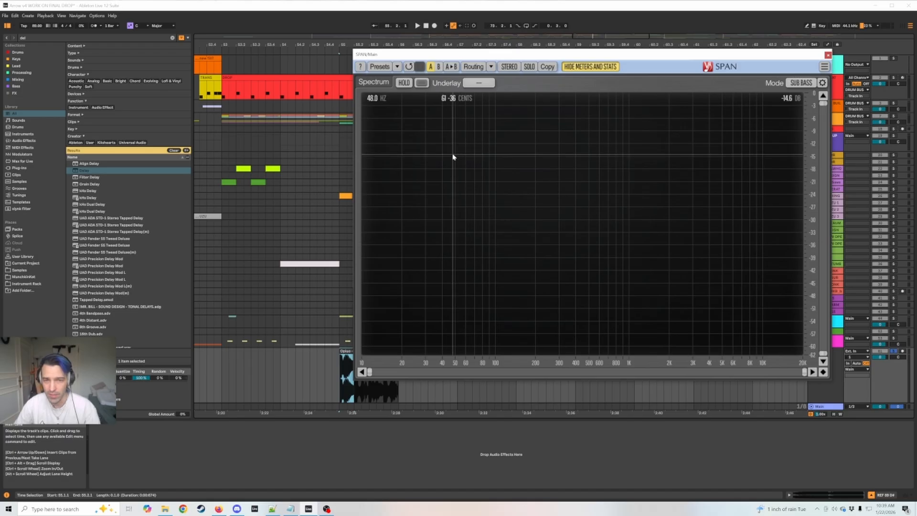
key("space")
key("space")
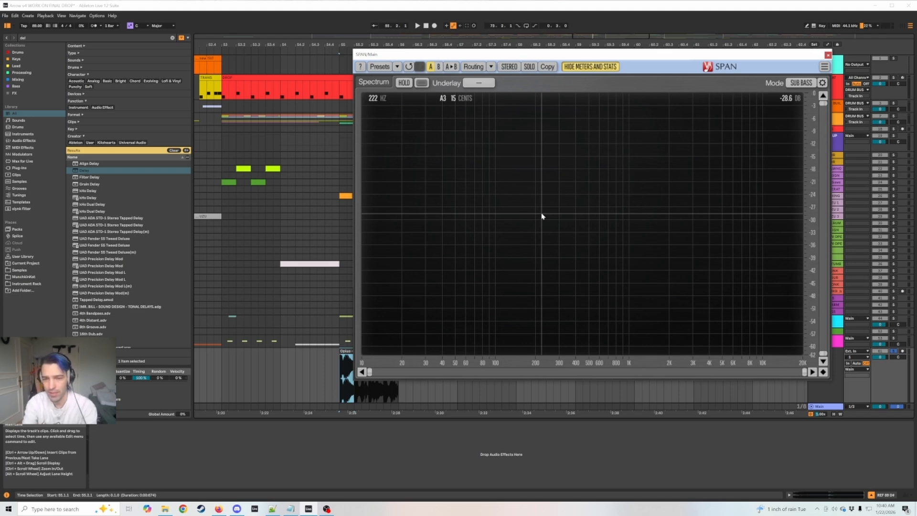
Replay the reference clip and examine its upper harmonics around 200 Hz in the spectrum.
key("space")
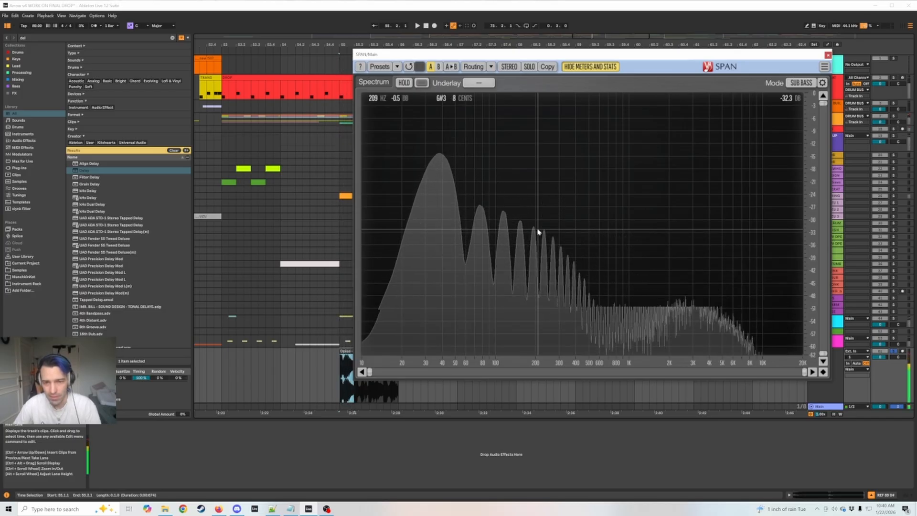
key("space")
key("space")
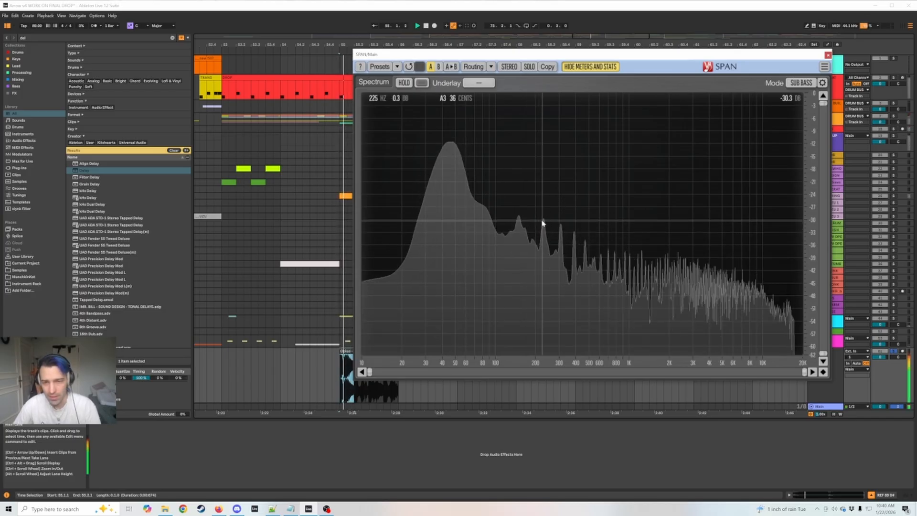
key("space")
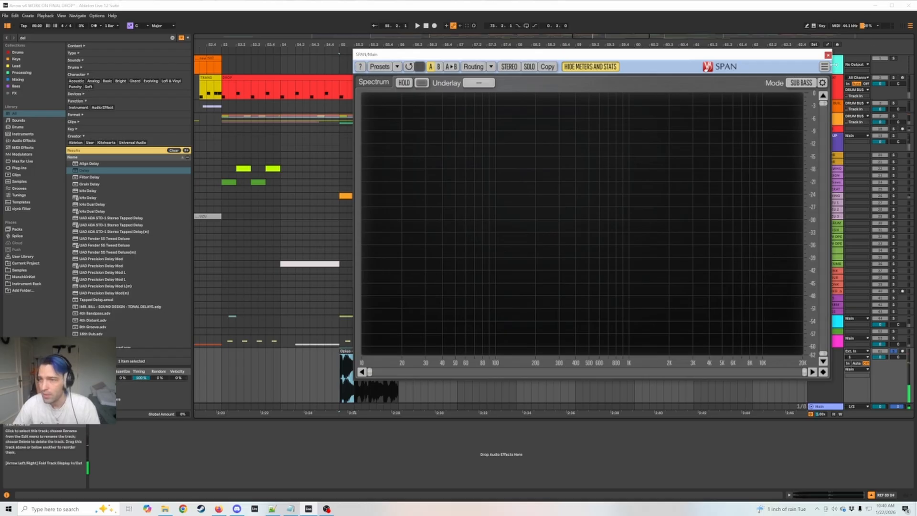
Clear the SPAN window from the arrangement and solo the OPIUO THING track.
mouse_move(818, 55)
left_mouse_down()
mouse_move(465, 26)
mouse_move(803, 59)
left_mouse_up()
left_click(840, 56)
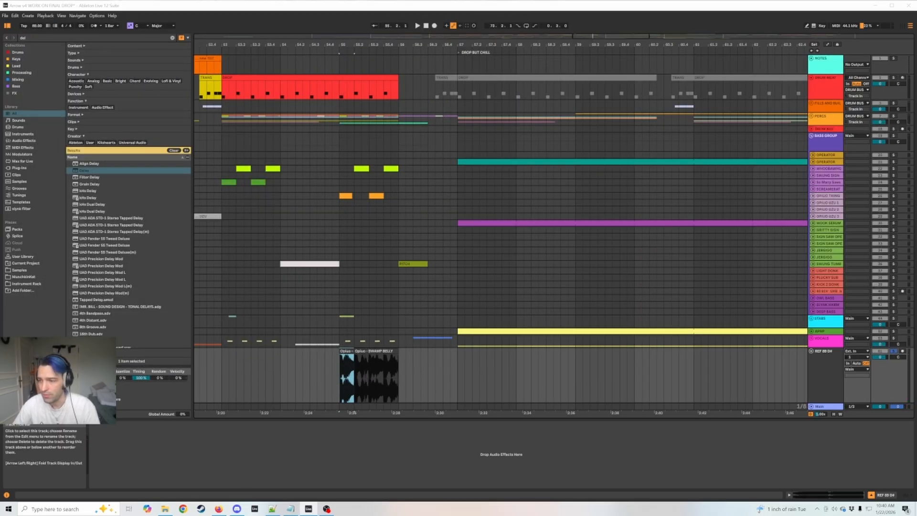
left_click_drag(363, 46, 466, 180)
left_click(416, 197)
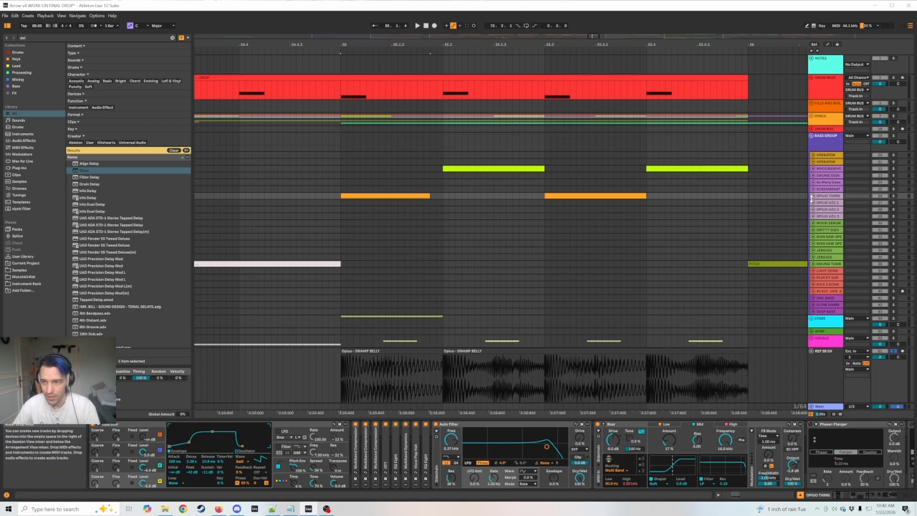
left_click(813, 195)
left_click(813, 196)
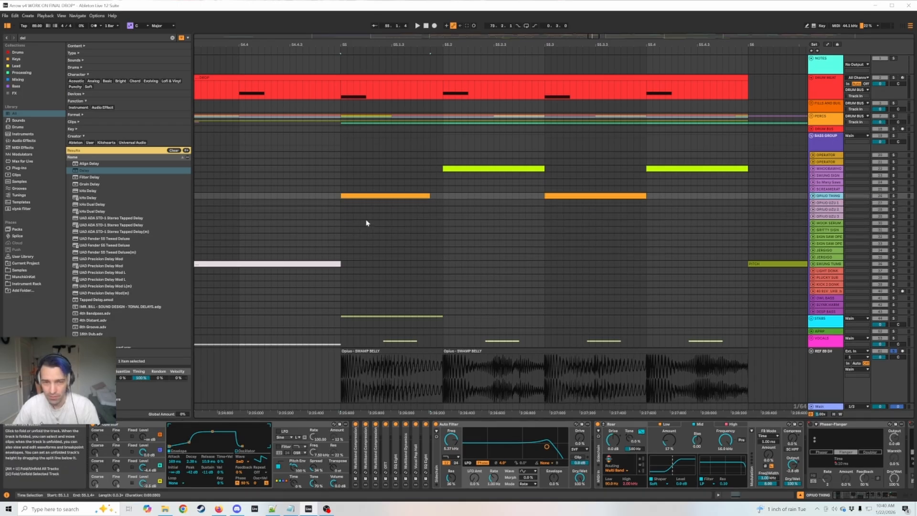
left_click(894, 196)
Play the soloed OPIUO THING track and bring the SPAN window back over the arrangement to examine its spectrum.
key("space")
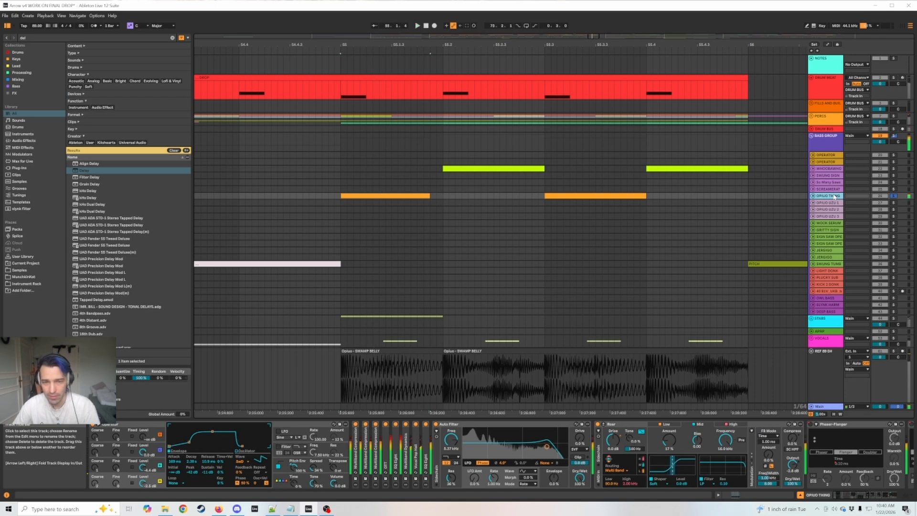
left_click_drag(916, 48, 588, 27)
key("space")
key("space")
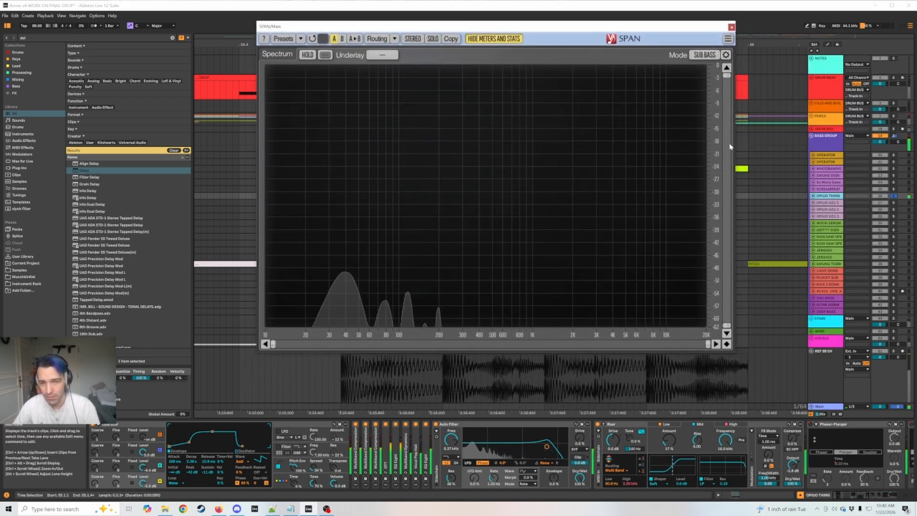
Inspect the settings of Operator's oscillators A, B and C on the OPIUO THING track.
left_click(125, 484)
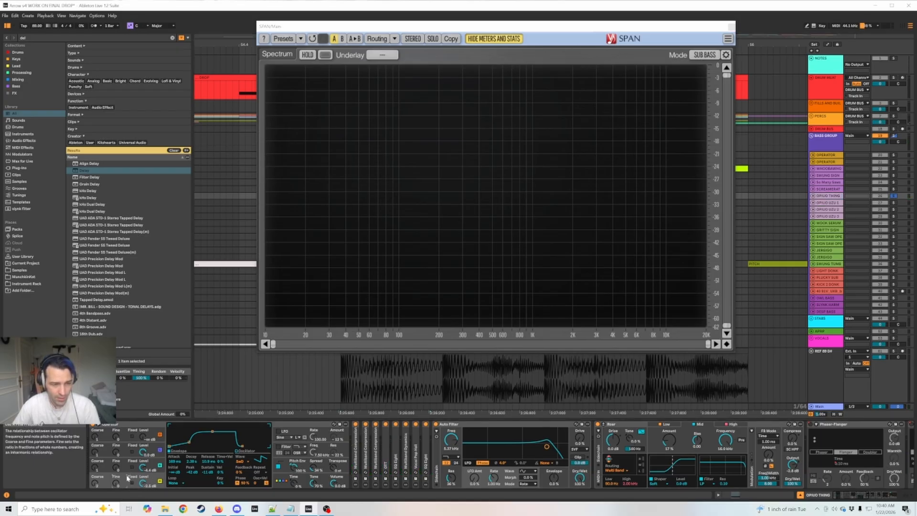
left_click(126, 471)
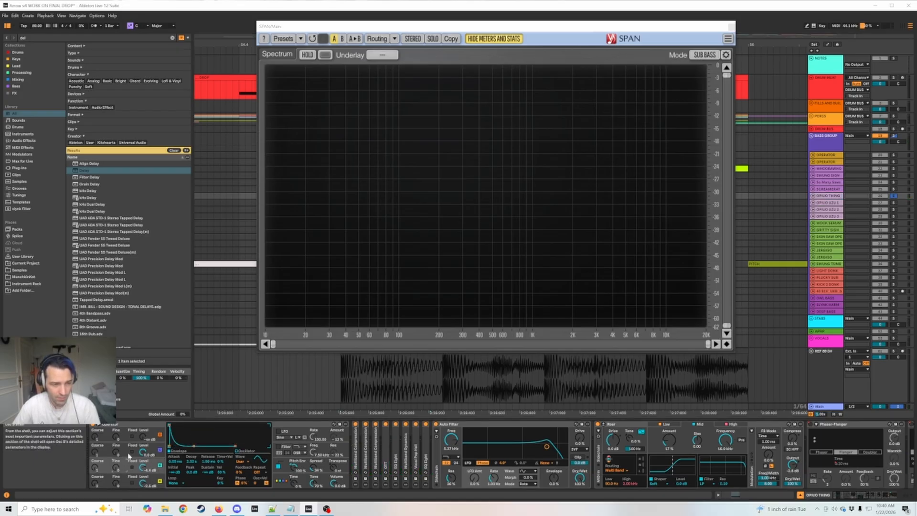
left_click(126, 455)
left_click(127, 470)
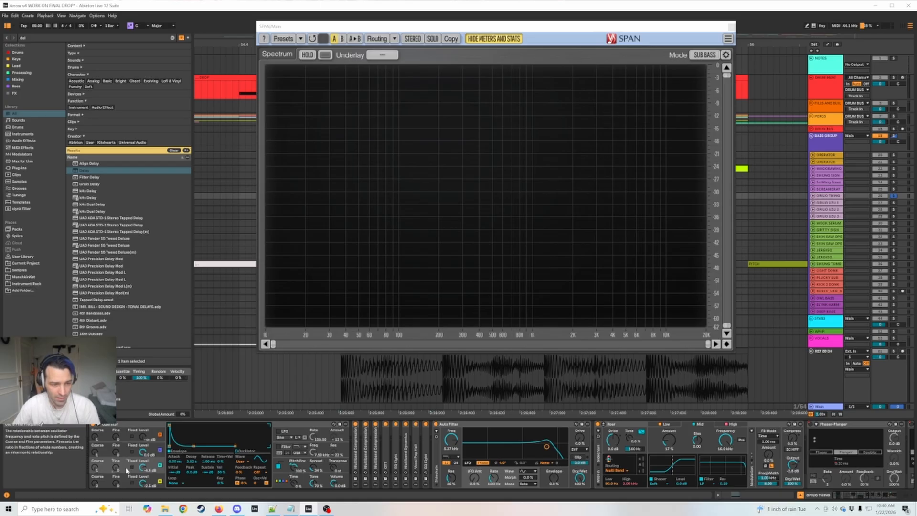
Turn off Operator's oscillators A and C, and play the bass with oscillator B isolated.
left_click(159, 482)
left_click(160, 450)
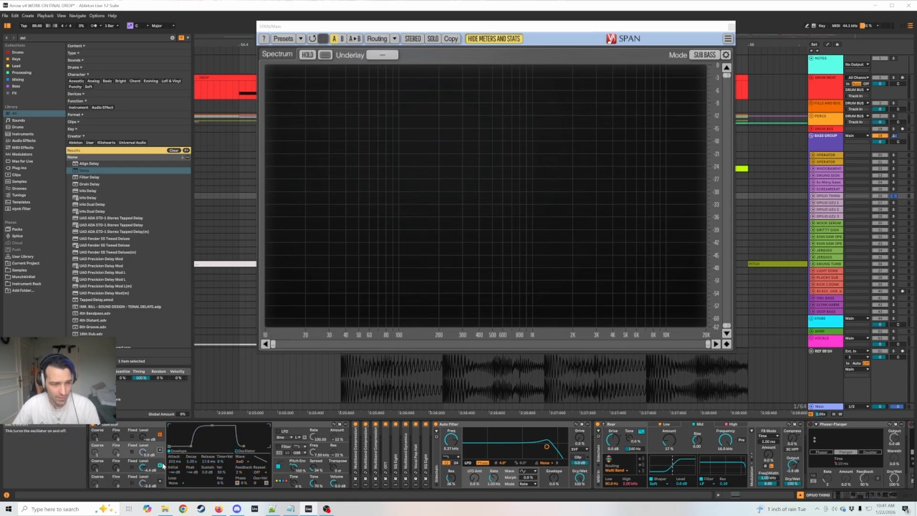
left_click(98, 471)
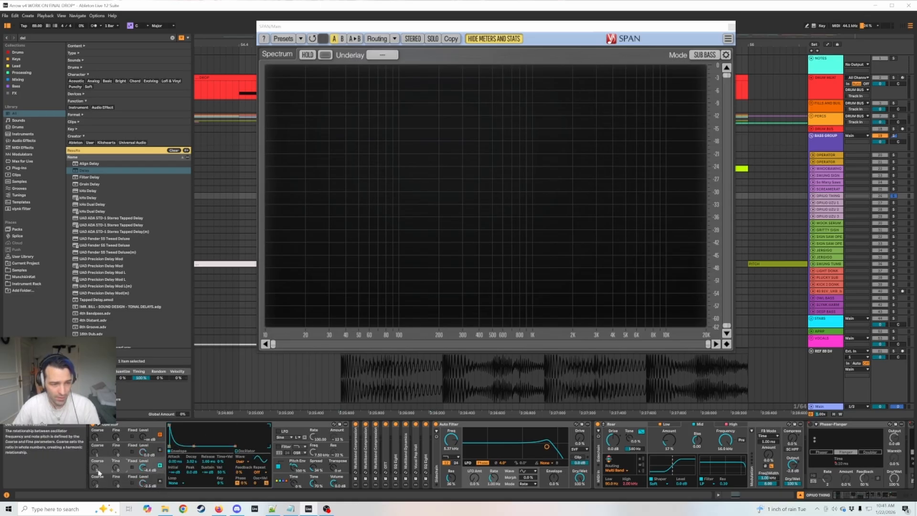
key("space")
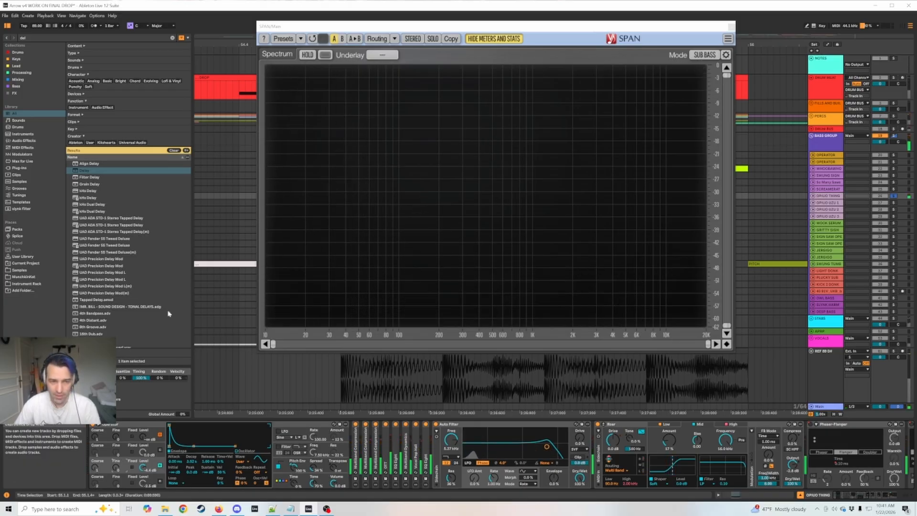
Turn oscillators A and C back on, switch off oscillator B, and play the resulting bass.
left_click(160, 481)
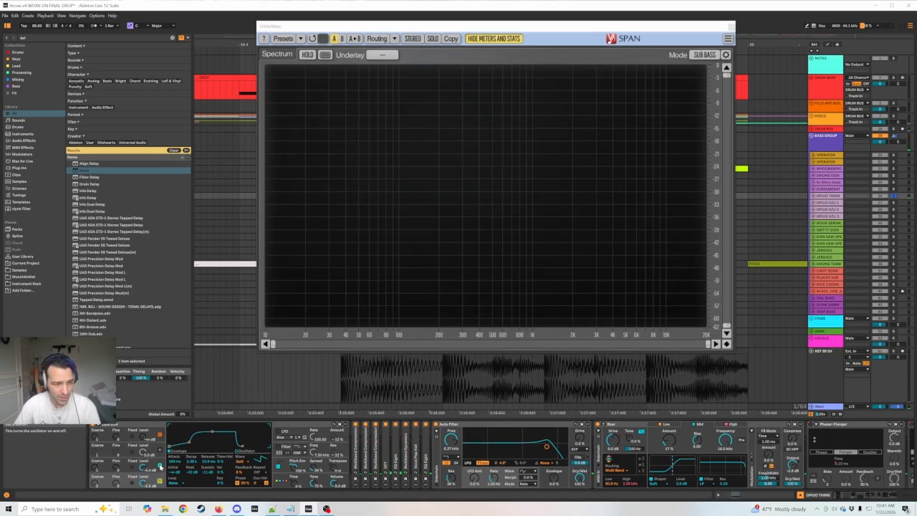
left_click(160, 465)
left_click(158, 452)
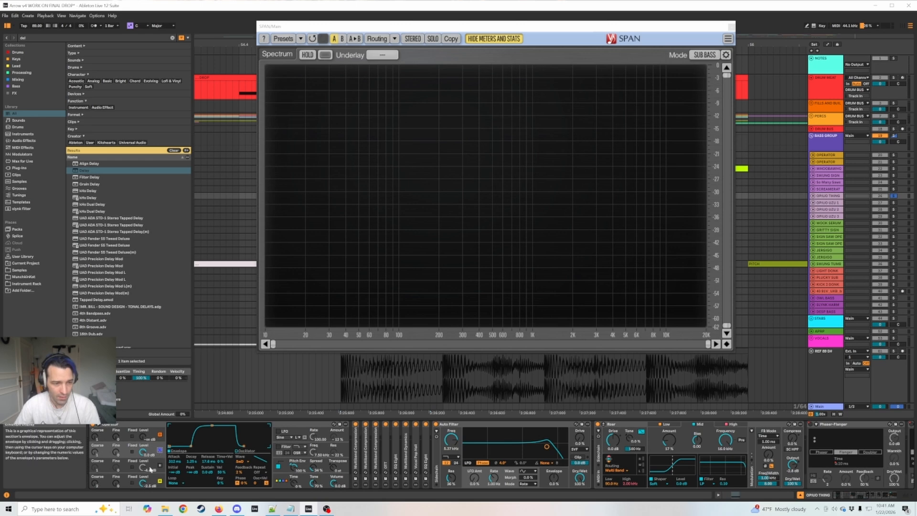
left_click(123, 487)
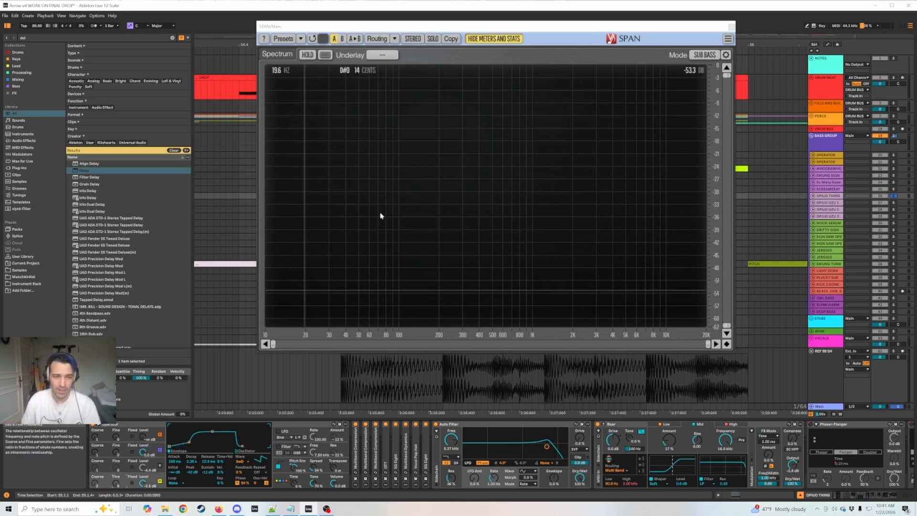
key("space")
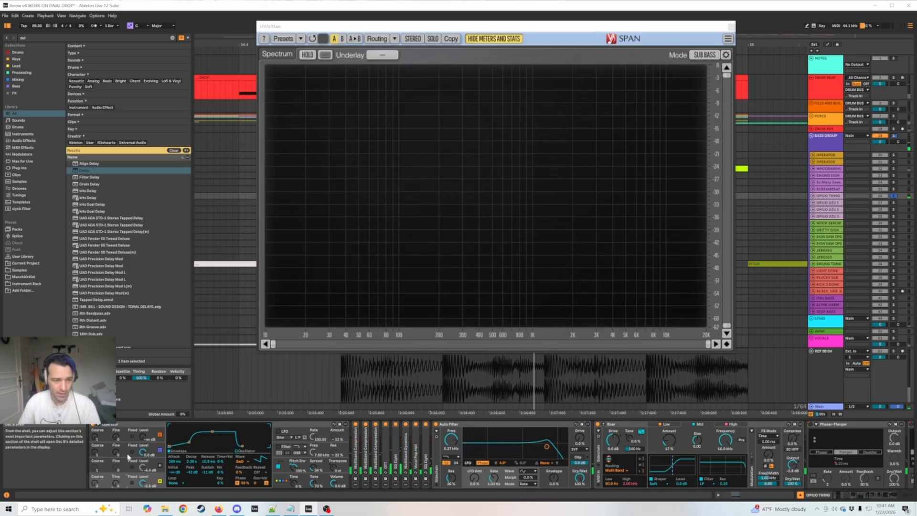
Turn oscillator B back on, switch off oscillator C, and show oscillator A's settings.
left_click(160, 466)
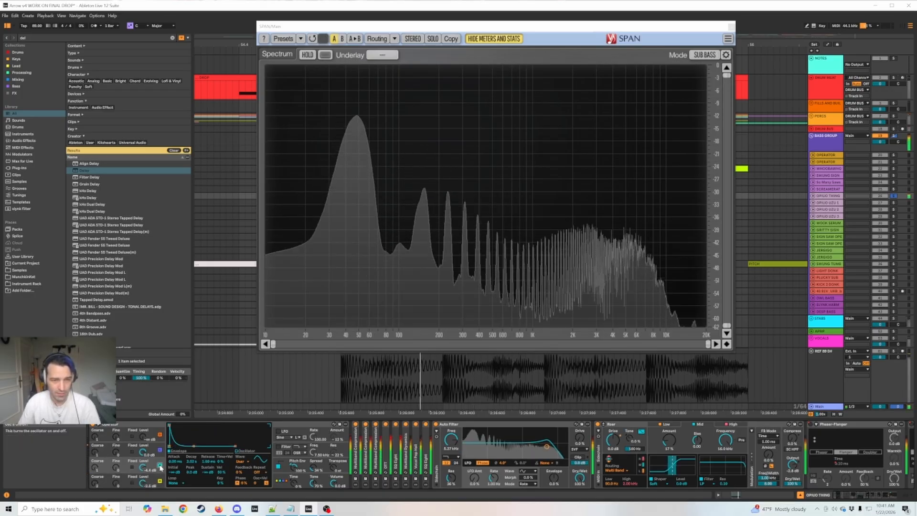
left_click(160, 451)
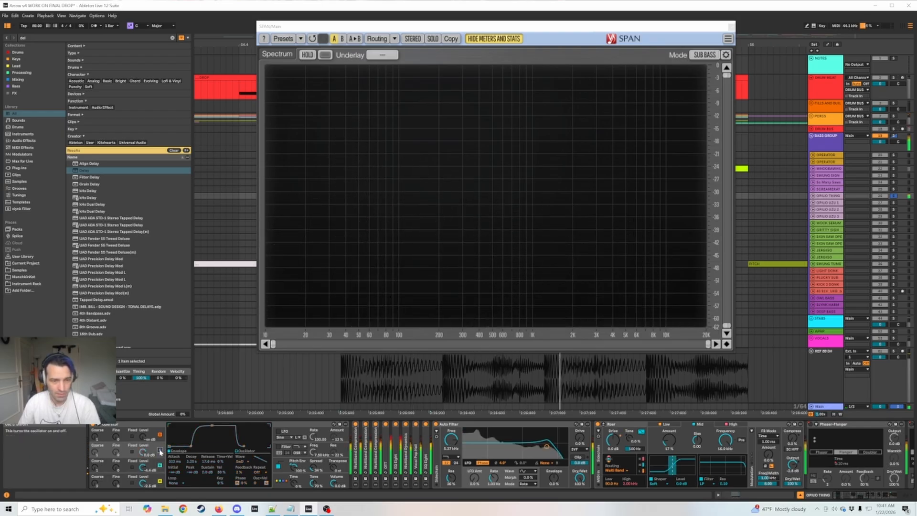
left_click(108, 486)
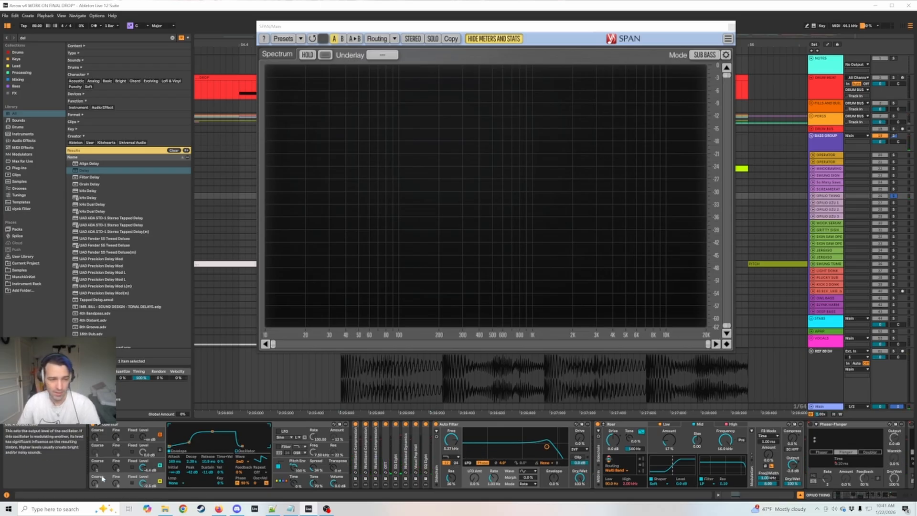
Try a different envelope decay on Operator's oscillator A while the bass plays, and undo the change.
left_click(123, 456)
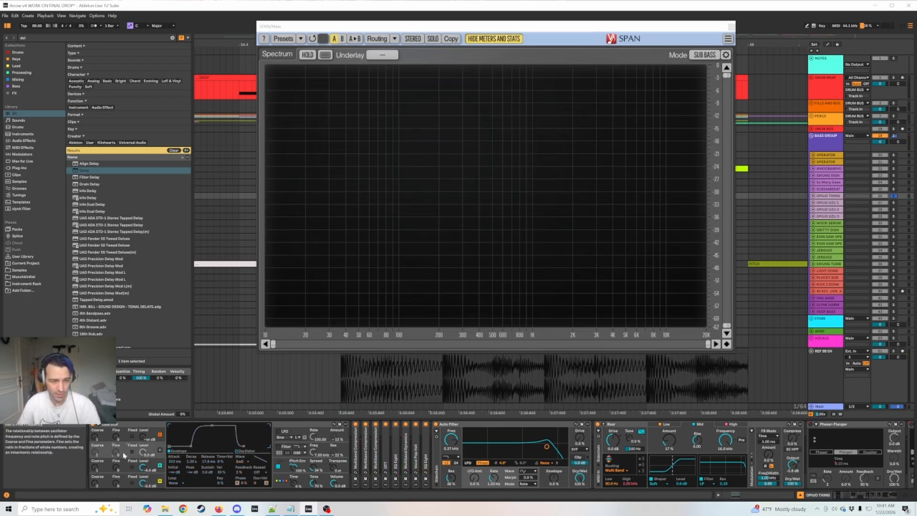
left_click(116, 478)
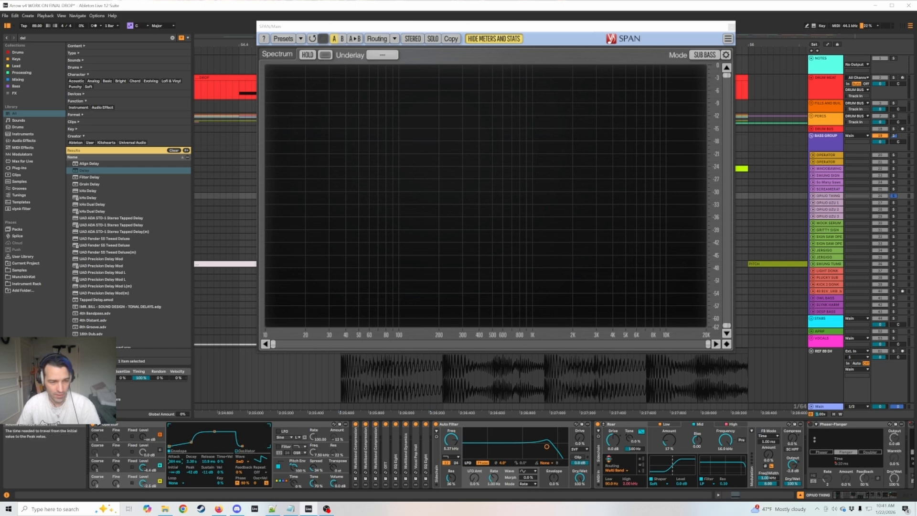
key("space")
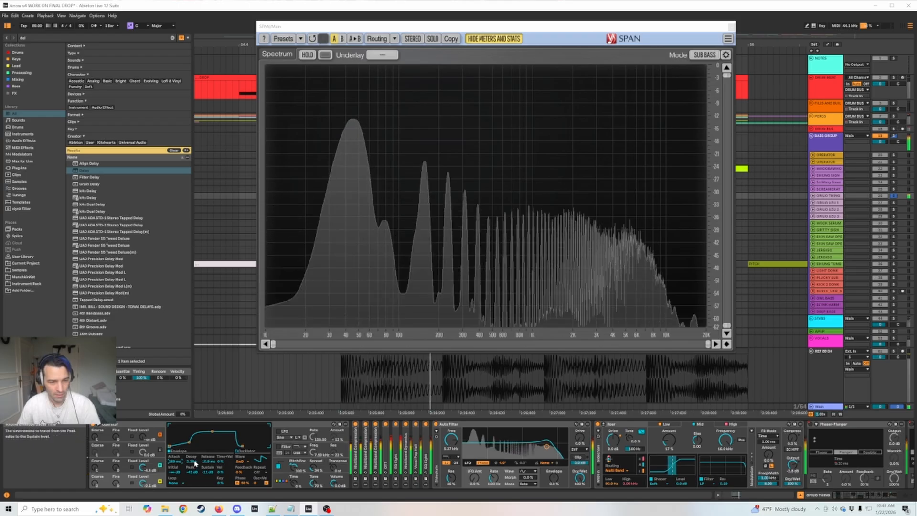
left_click_drag(194, 462, 193, 416)
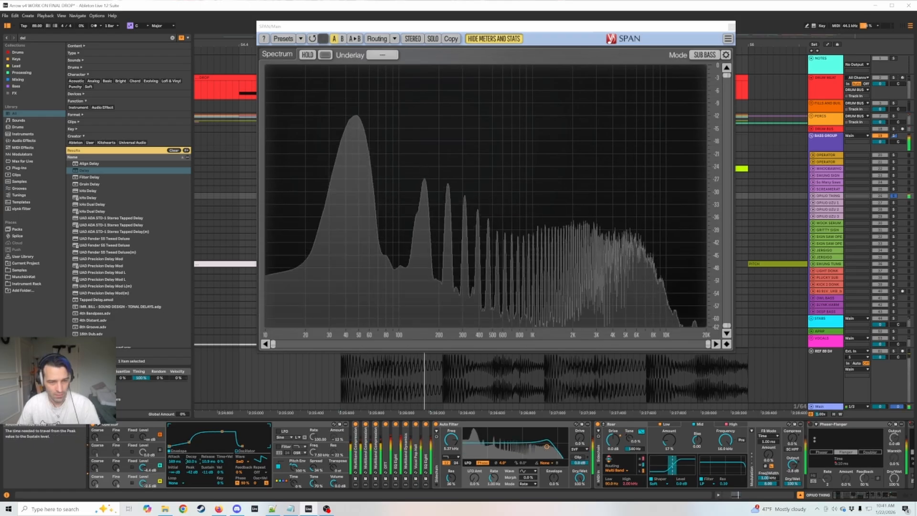
key("space")
key("ctrl+z")
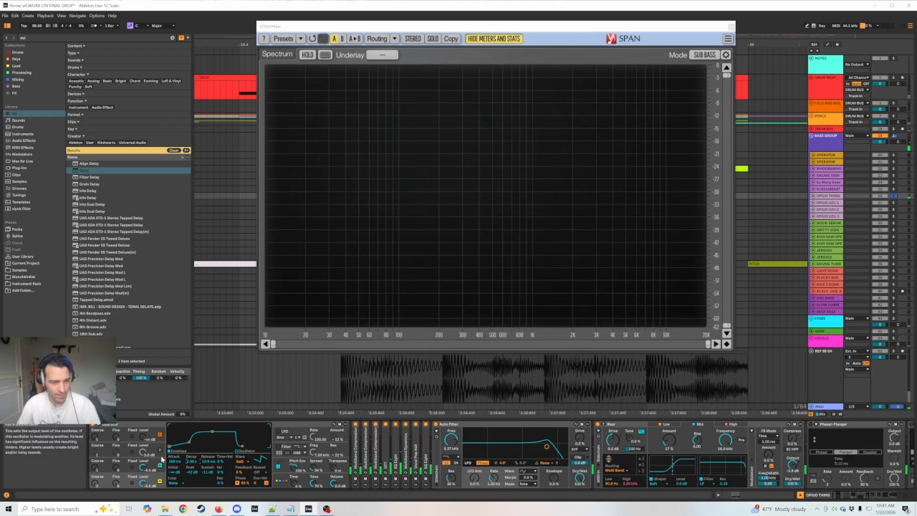
Play the bass with Operator's oscillator C on and oscillator A off, showing C's envelope, and turn A back on.
left_click(160, 450)
left_click(160, 481)
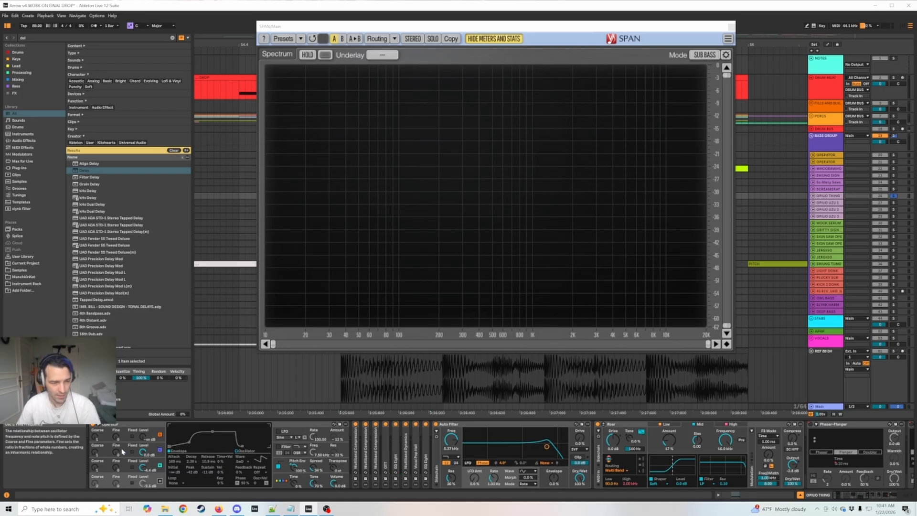
left_click(122, 452)
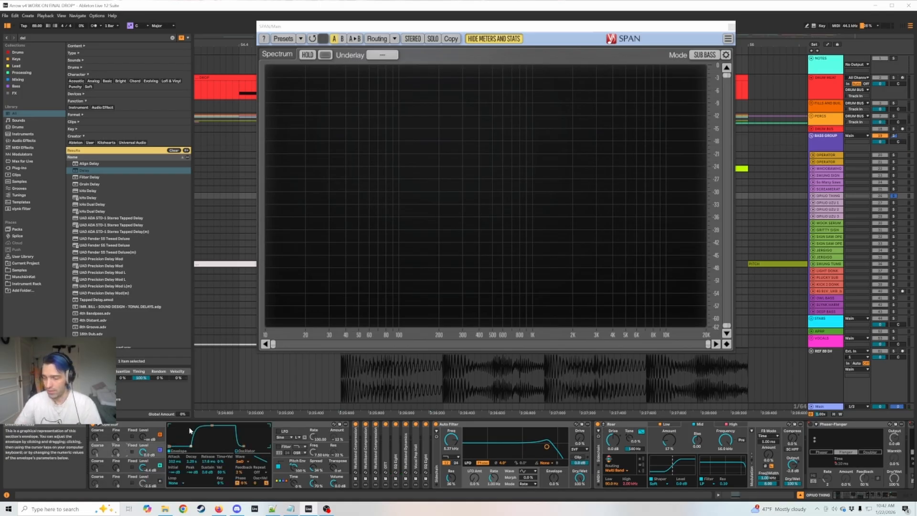
key("space")
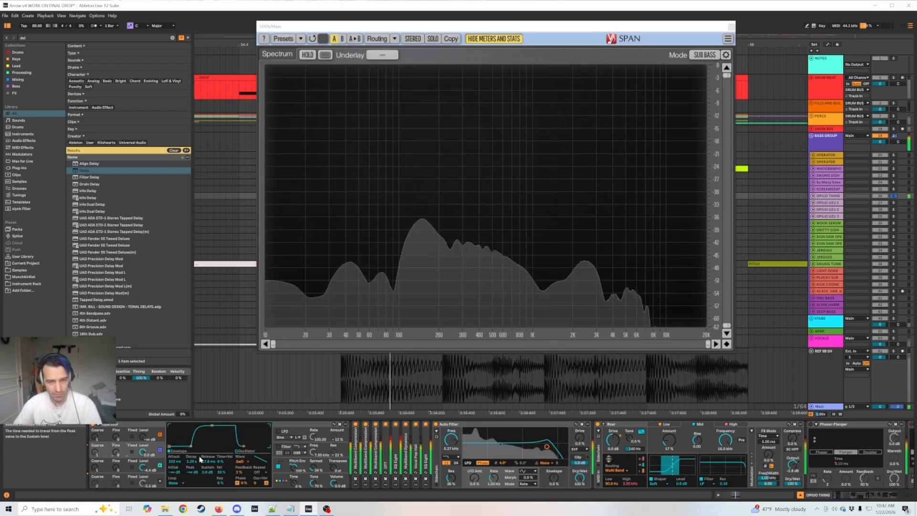
key("space")
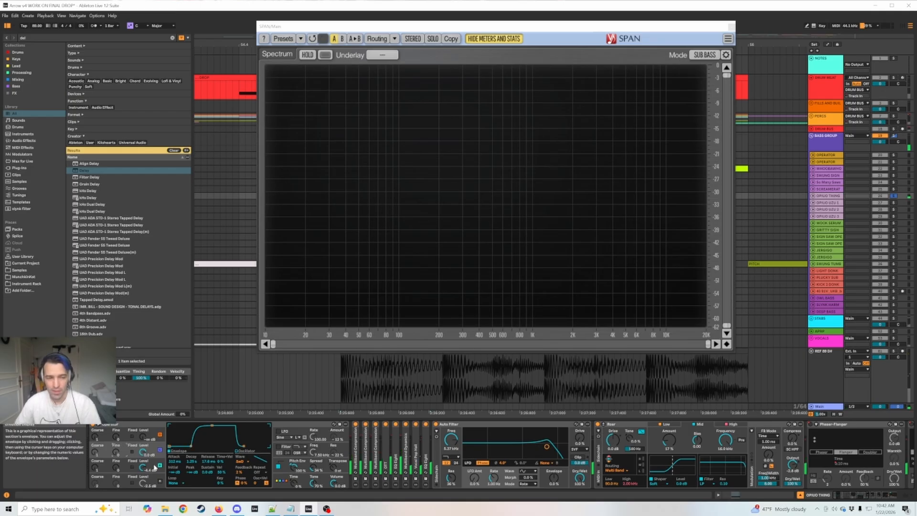
left_click(162, 486)
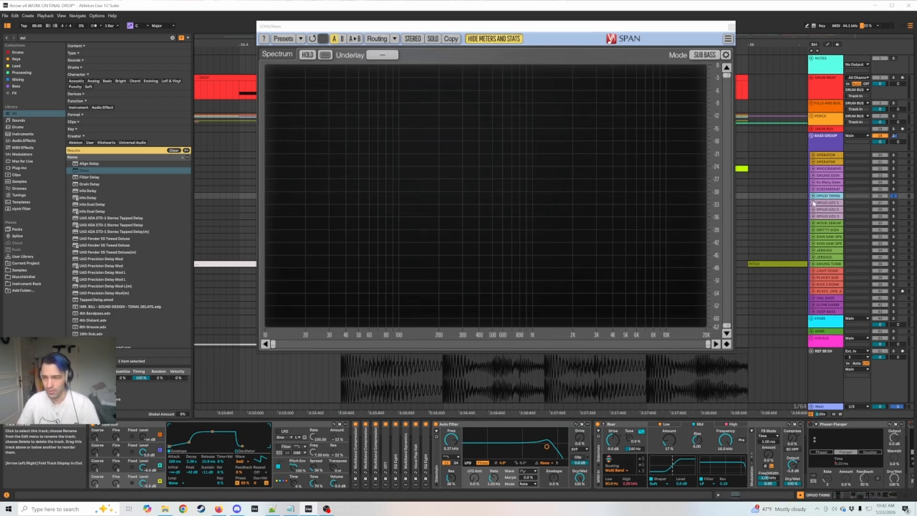
Insert a new MIDI track below OPIUO THING and load Serum 2 onto it.
key("ctrl+shift+t")
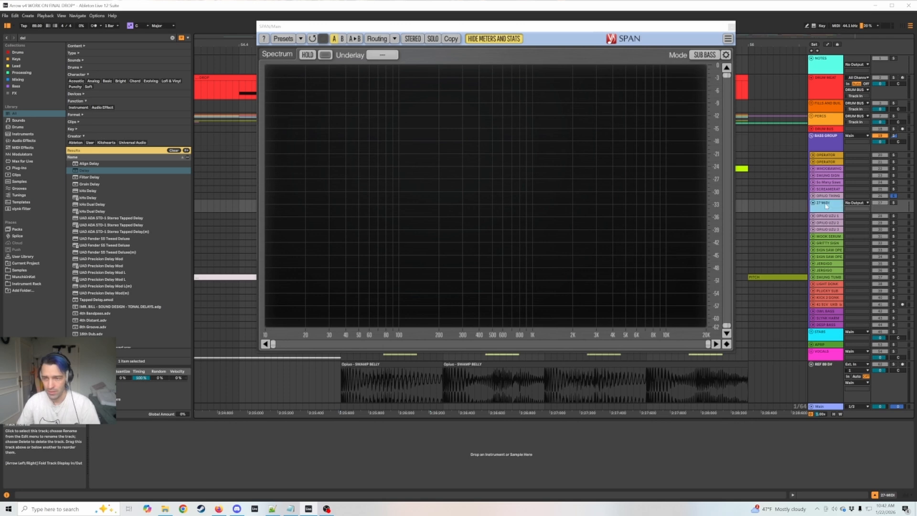
key("ctrl+f")
type("serum")
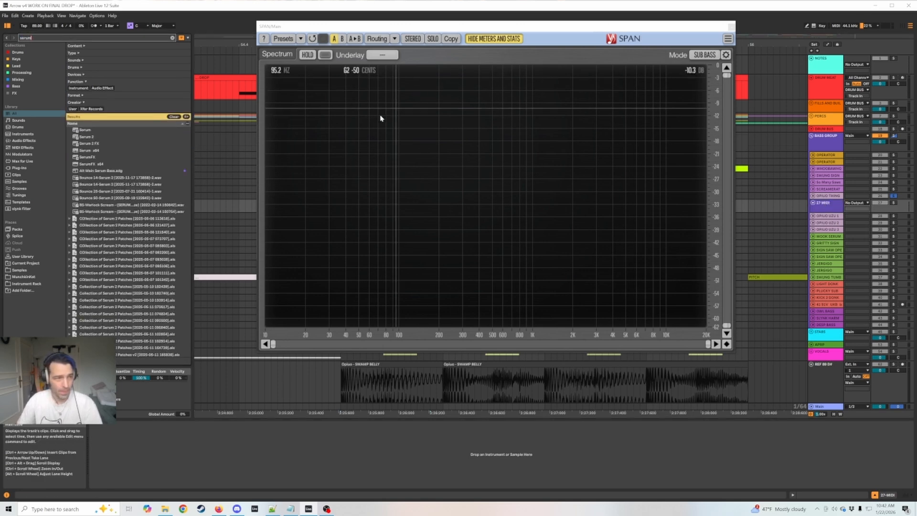
left_click(94, 136)
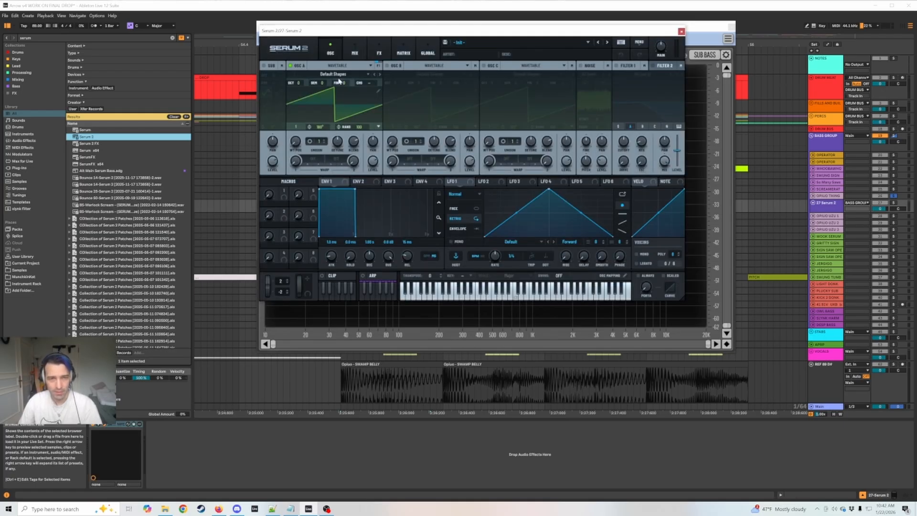
Enable oscillator B and shape LFO 1 as a step, at zero for the first half and full for the second.
left_click(387, 67)
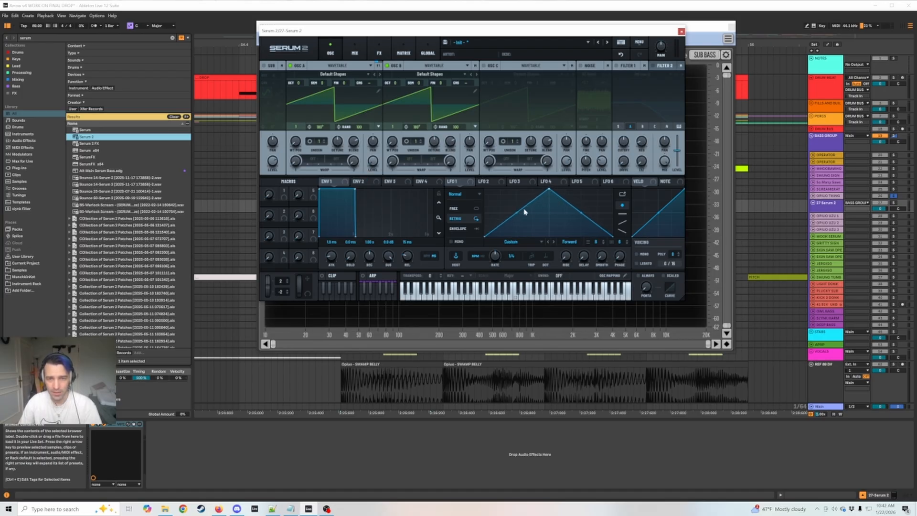
left_click_drag(526, 210, 529, 279)
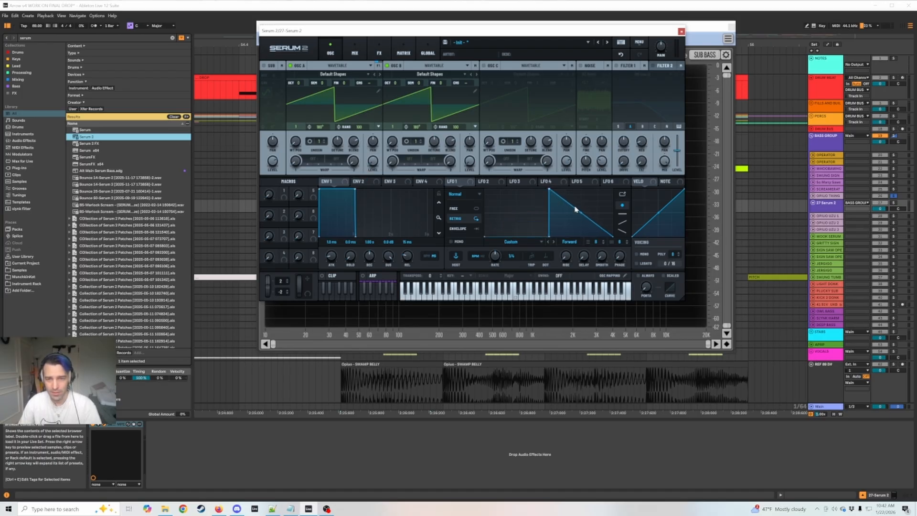
left_click_drag(573, 207, 616, 159)
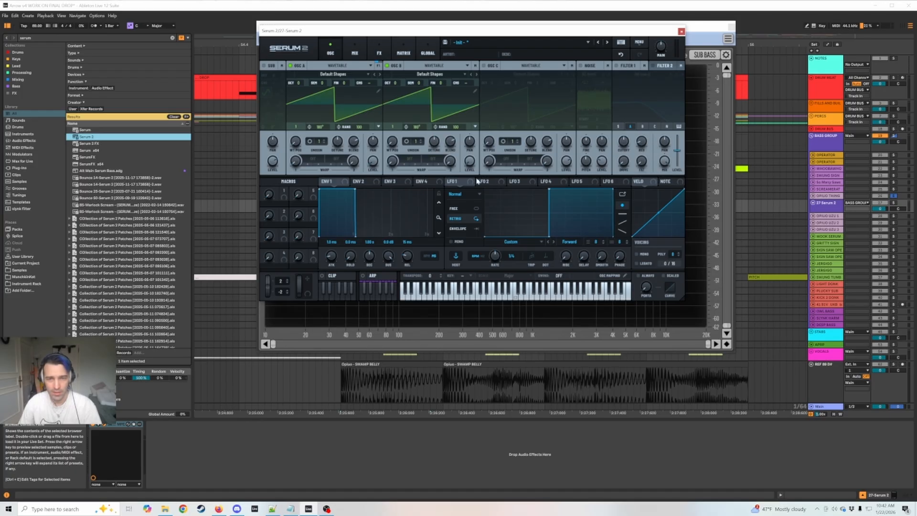
Shape Env 1 with a 1.24 s decay and no sustain, and assign LFO 1 to oscillator B's level.
left_click_drag(354, 191, 361, 243)
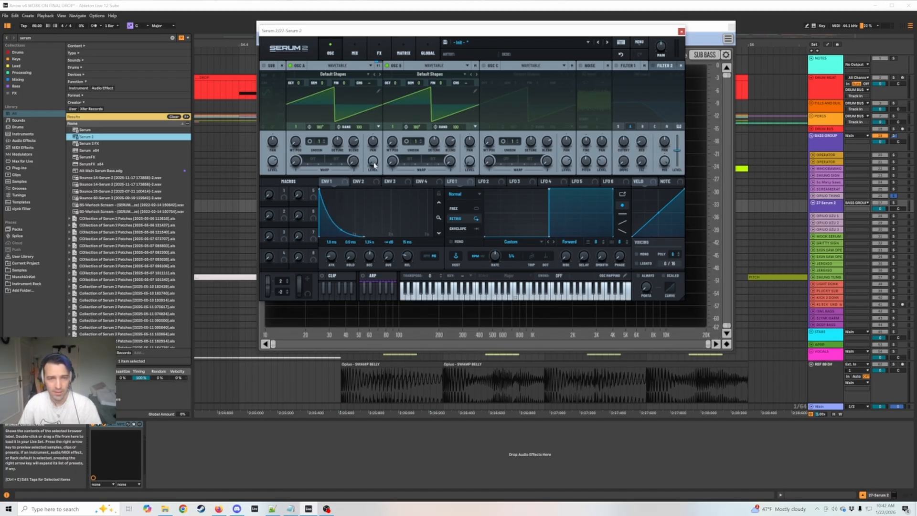
mouse_move(373, 165)
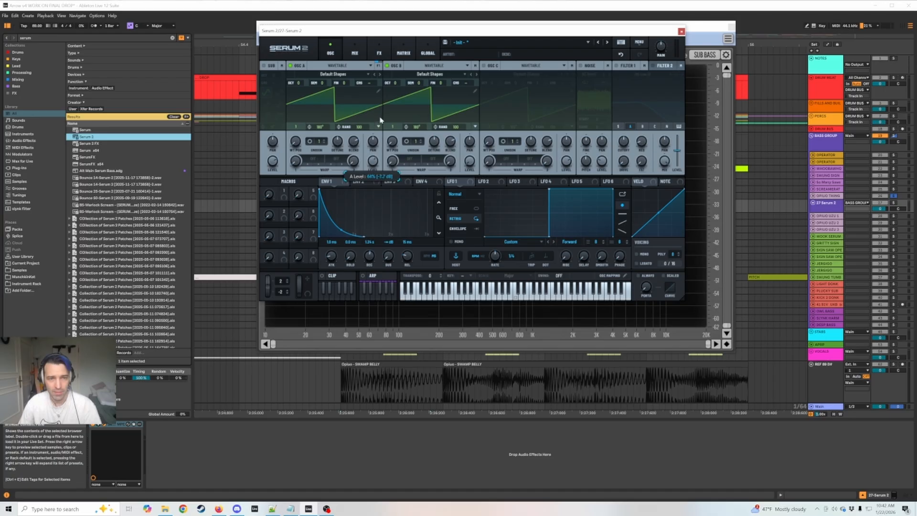
left_click_drag(462, 187, 470, 161)
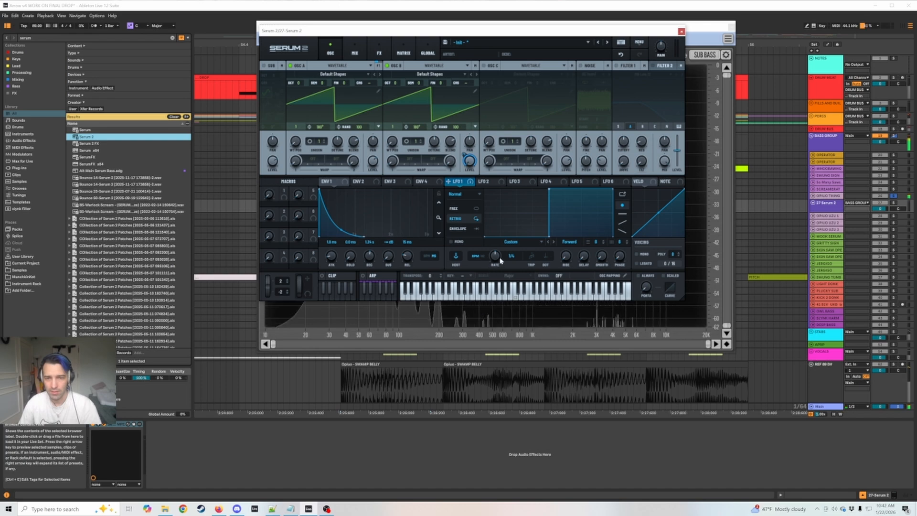
Solo the Serum 2 track and copy the orange MIDI clip from the OPIUO THING track onto it.
left_click(893, 202)
key("space")
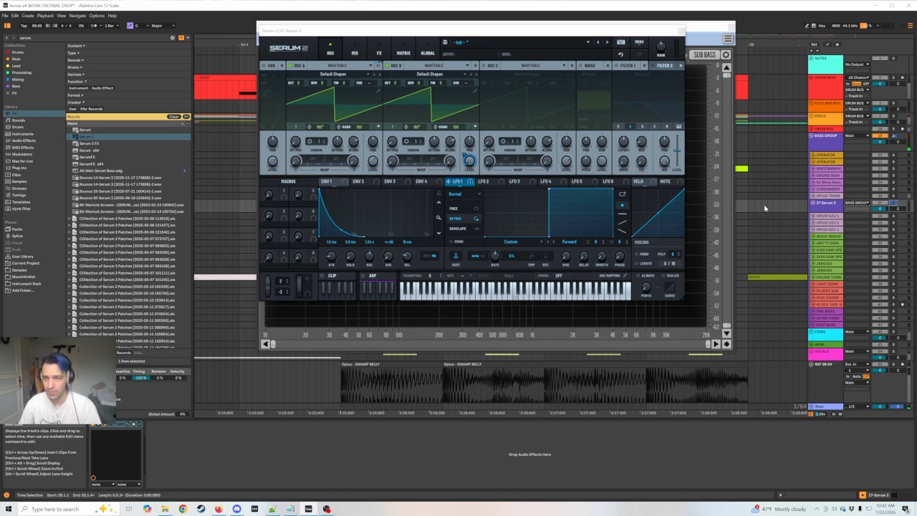
left_click_drag(516, 31, 312, 149)
left_click_drag(592, 28, 721, 337)
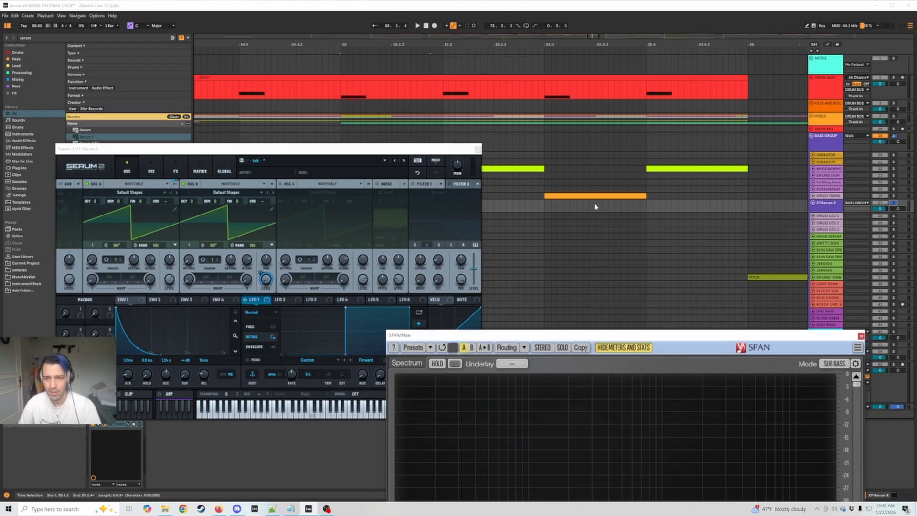
left_click(596, 215)
left_click_drag(596, 214, 594, 207)
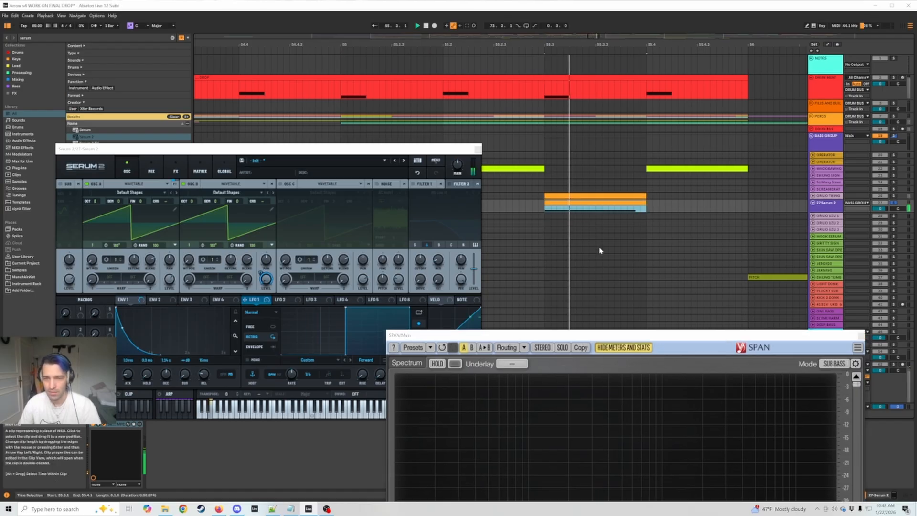
Rearrange the SPAN and Serum 2 windows, and set oscillator A's random phase to 0.
left_click_drag(604, 336, 628, 109)
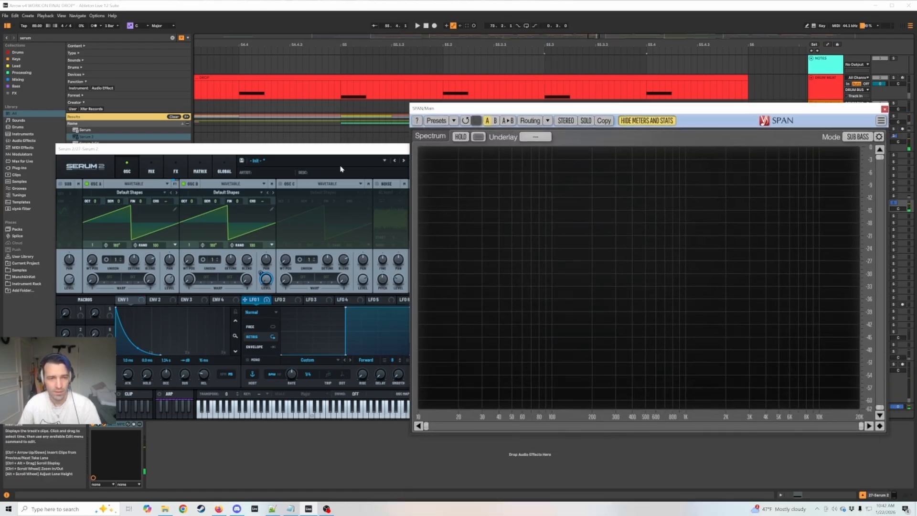
left_click_drag(344, 151, 493, 64)
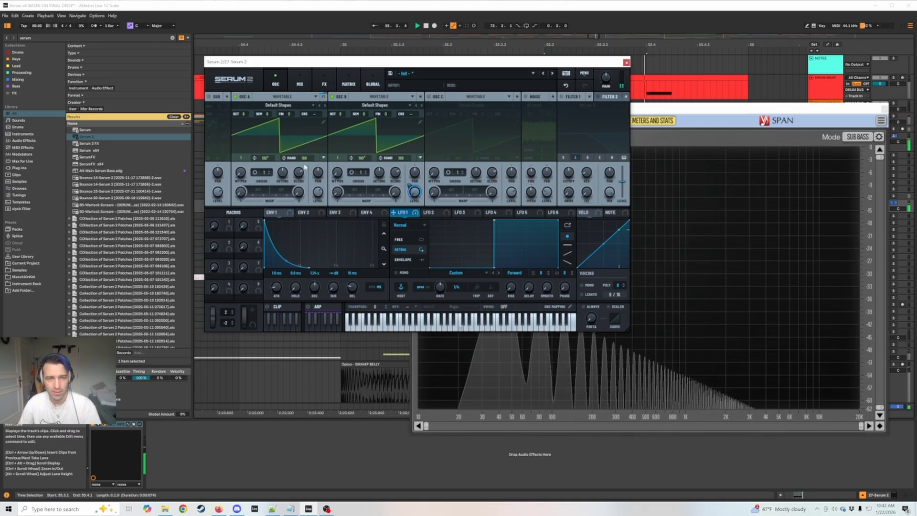
left_click_drag(306, 159, 297, 366)
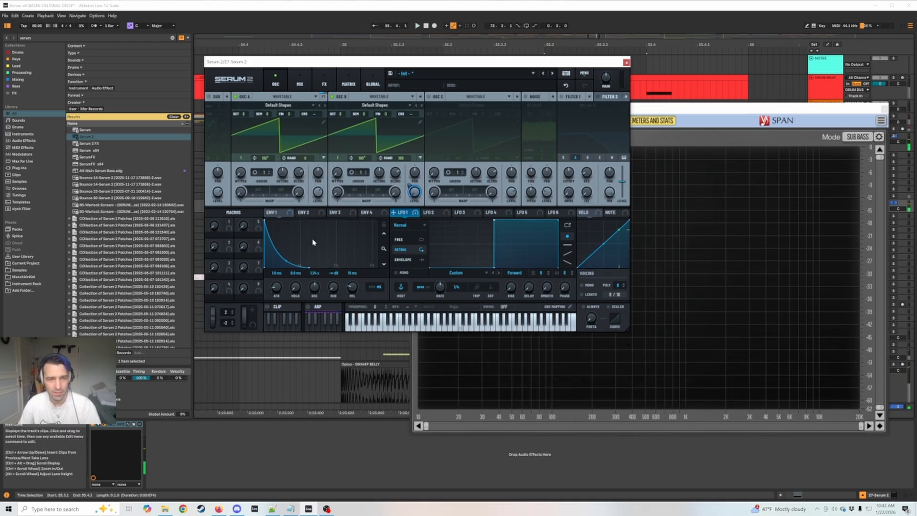
Assign Env 1 to oscillator A's level, lower that level to about 36%, and play the bass.
left_click_drag(276, 214, 313, 229)
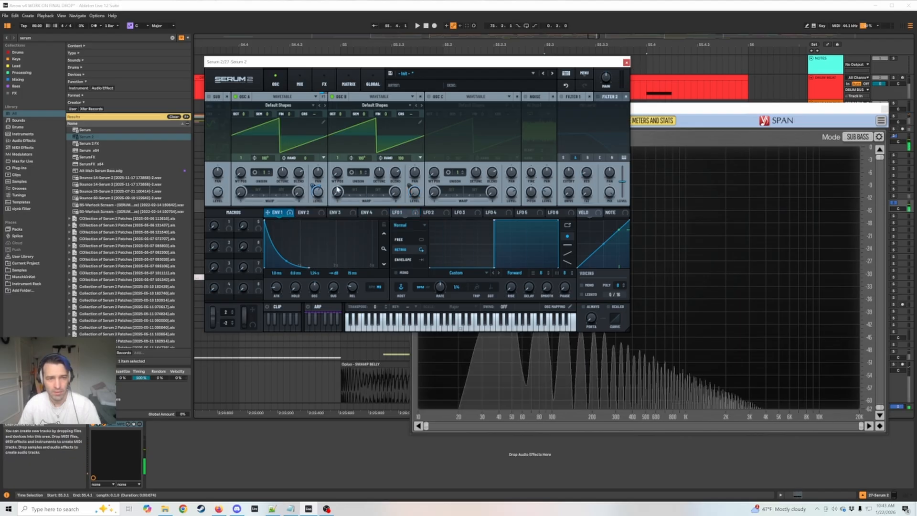
left_click_drag(317, 162, 323, 148)
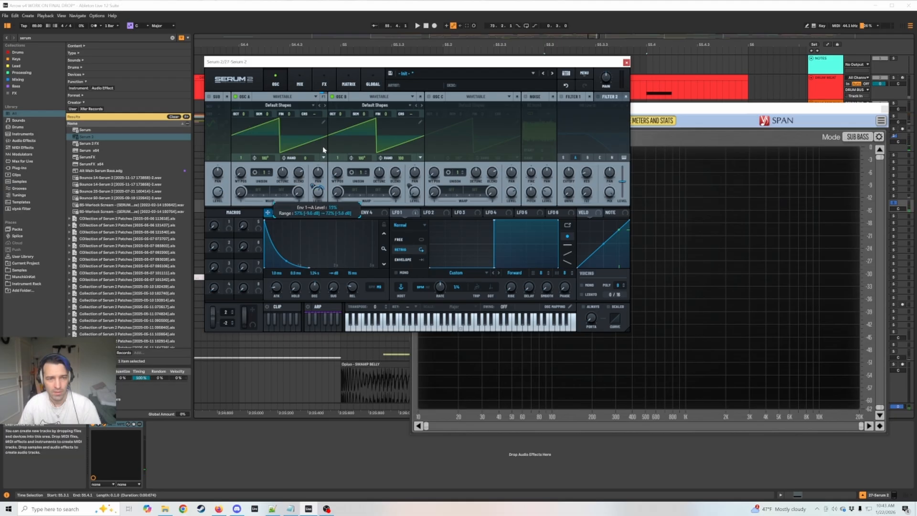
left_click_drag(319, 193, 319, 211)
key("space")
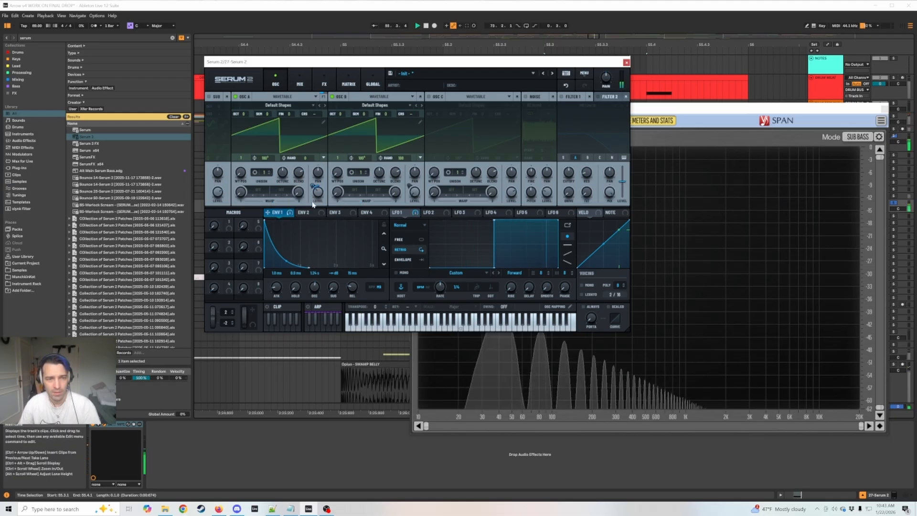
key("space")
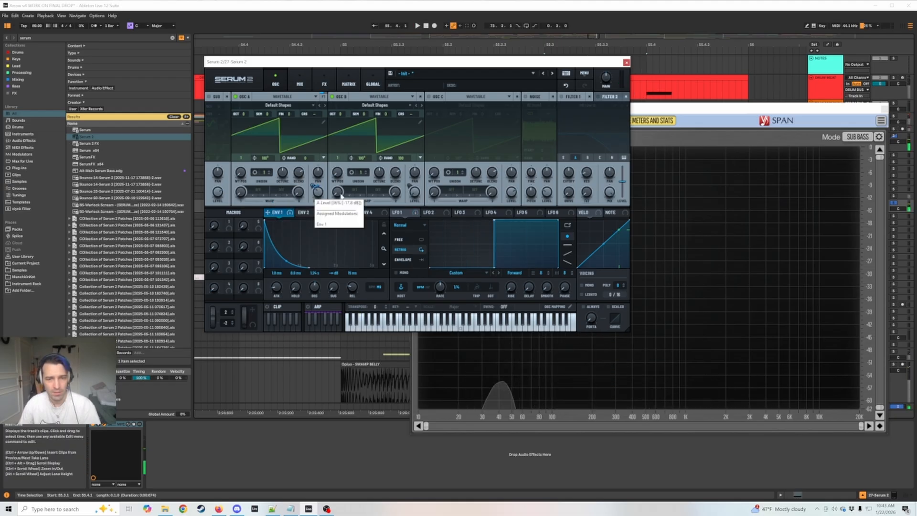
Place the Serum 2 window beside the SPAN spectrum and play the bass.
left_click(663, 112)
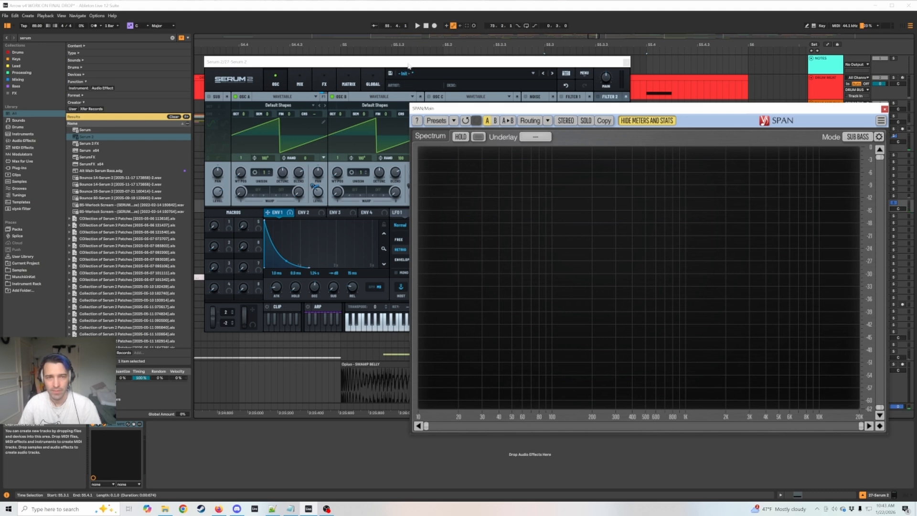
left_click_drag(402, 62, 238, 60)
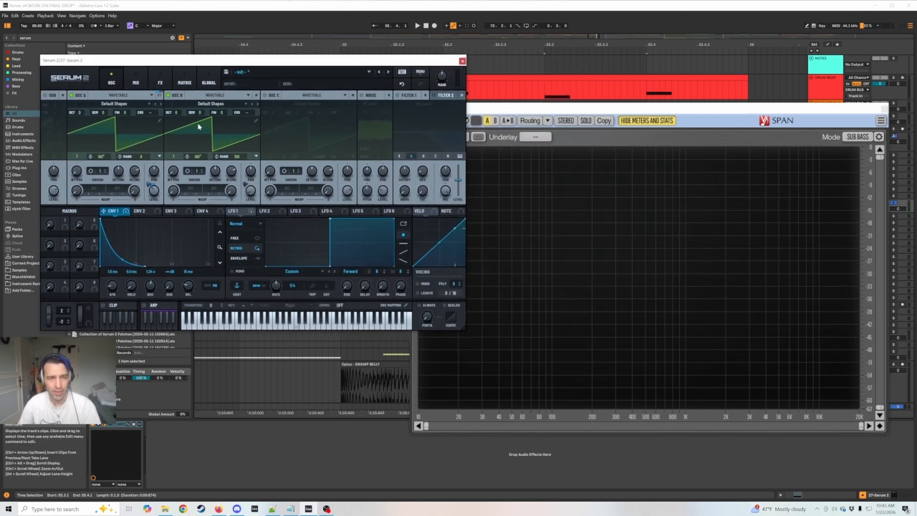
key("space")
key("space")
Try different LFO 1 rates while playing the bass, and set the rate to 1/2.
key("space")
key("space")
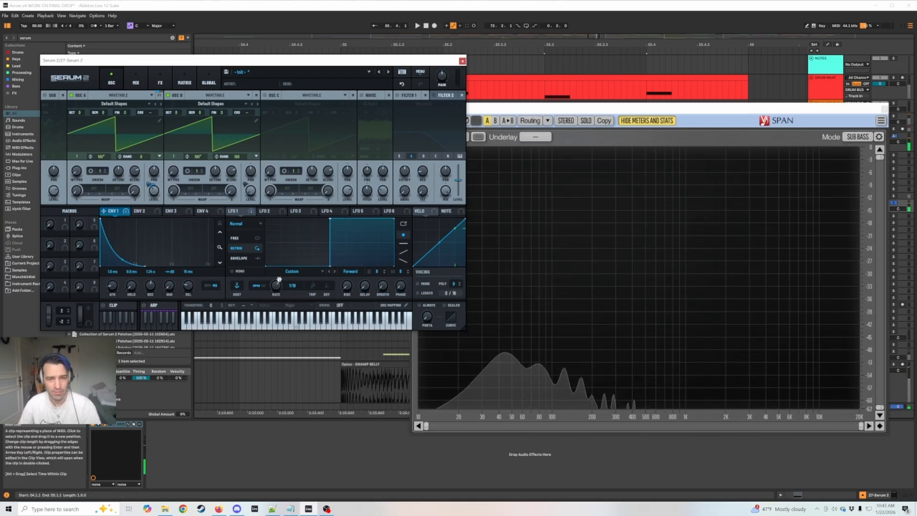
left_click_drag(279, 281, 276, 287)
key("space")
key("space")
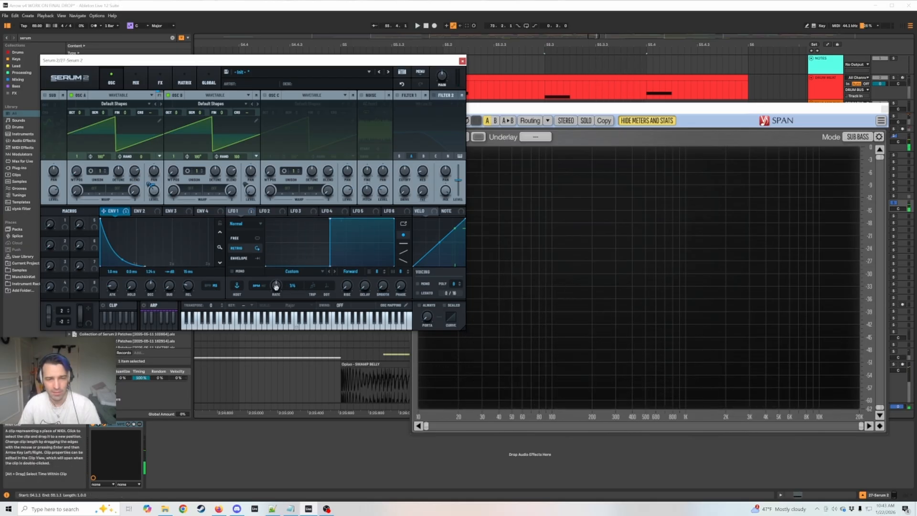
key("space")
key("space")
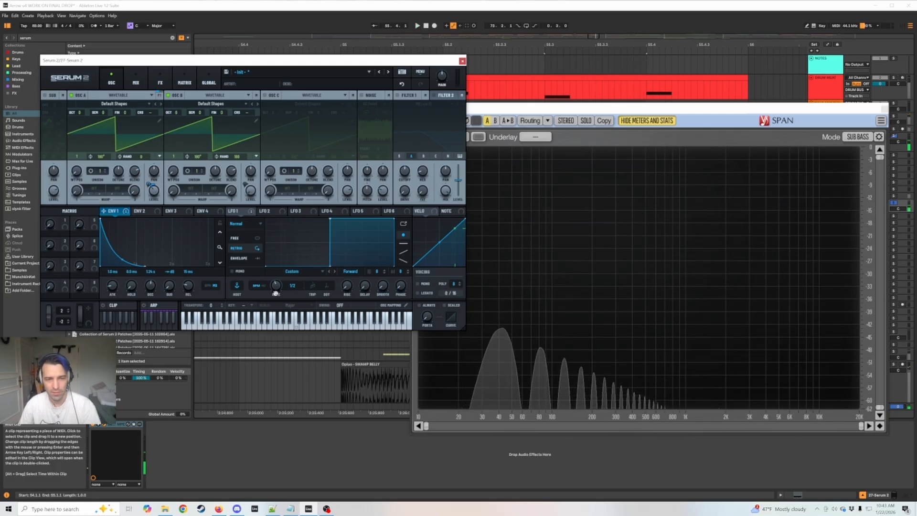
left_click(220, 327)
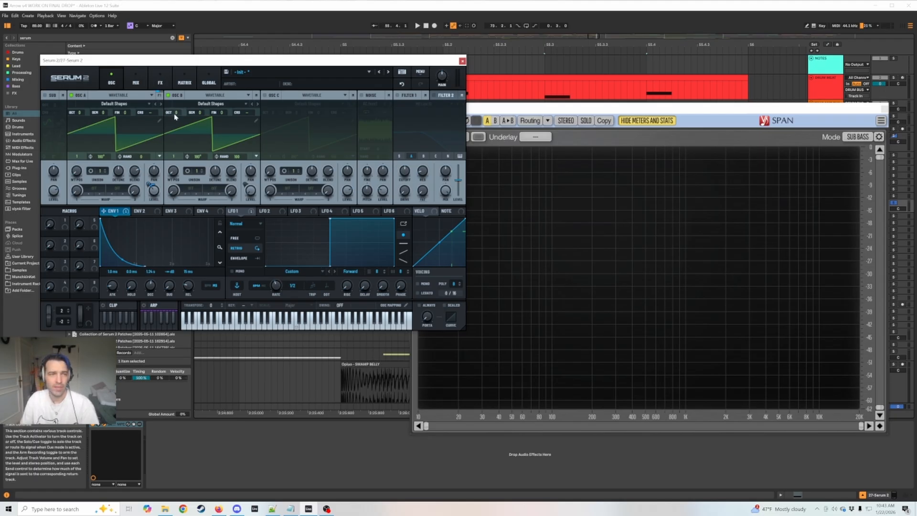
Raise oscillator B by two octaves, set the LFO 1 rate to 1/16, and play the bass at several pitches.
left_click_drag(175, 115, 179, 100)
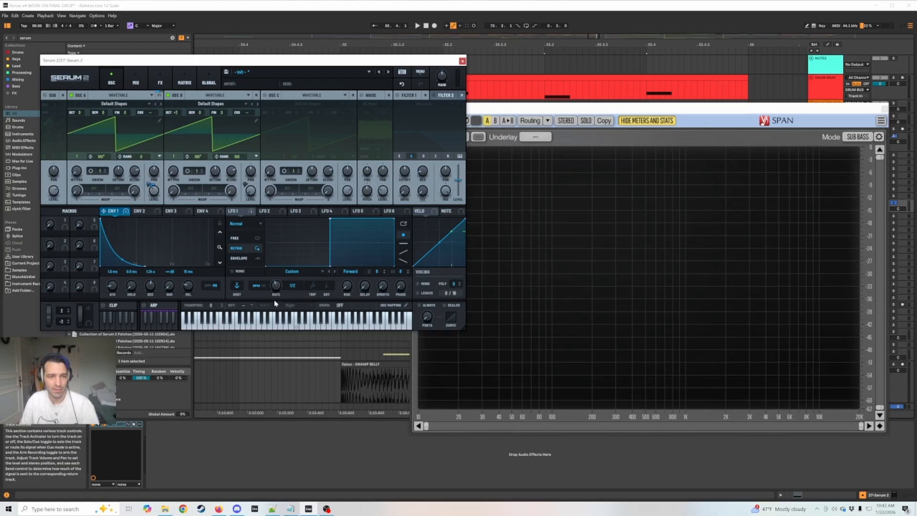
left_click(245, 323)
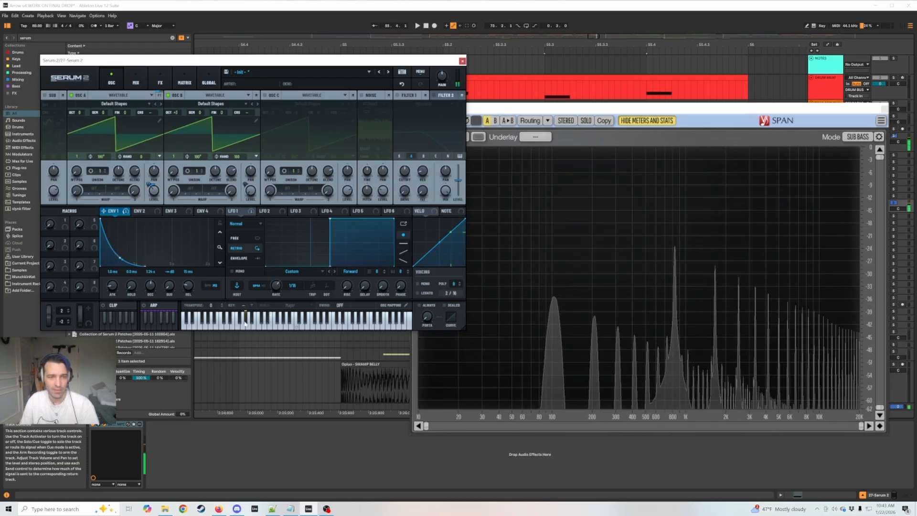
left_click(219, 326)
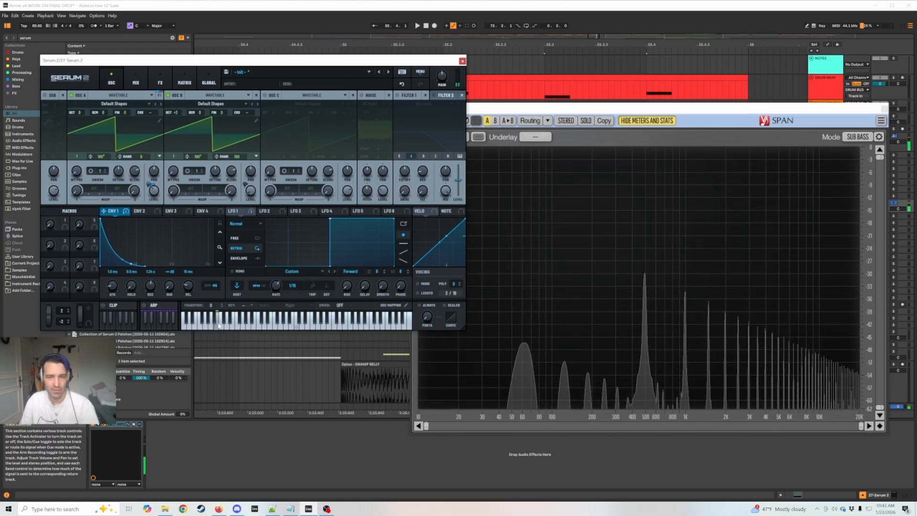
left_click(200, 321)
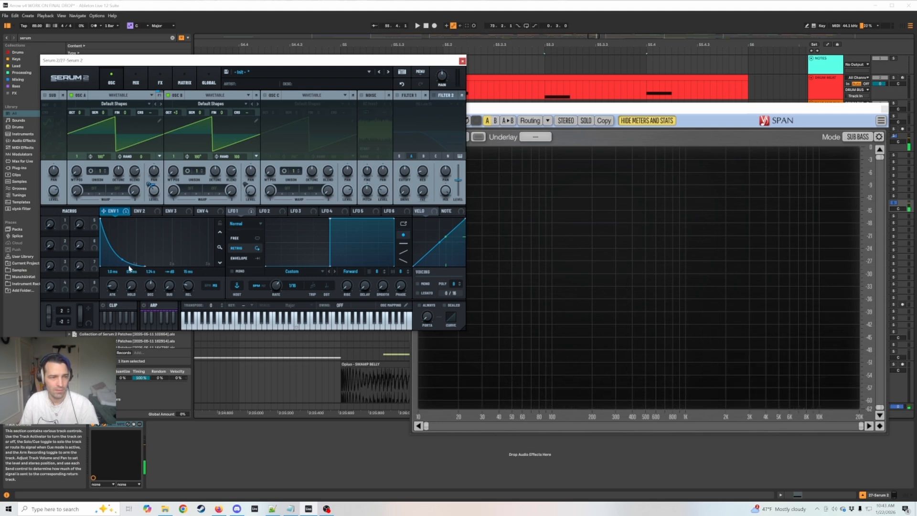
Shorten Env 1's decay and raise its sustain to 0.0 dB, and play low bass notes.
left_click_drag(145, 263, 131, 190)
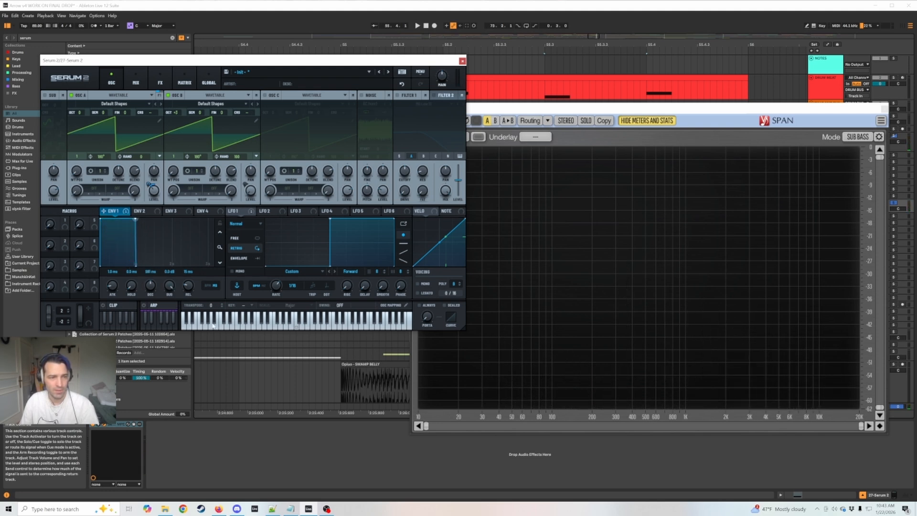
left_click(213, 326)
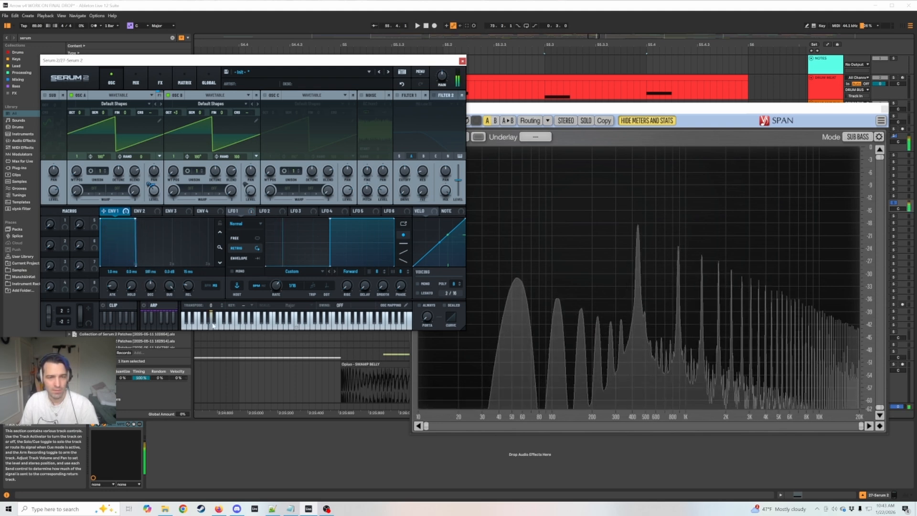
left_click(187, 327)
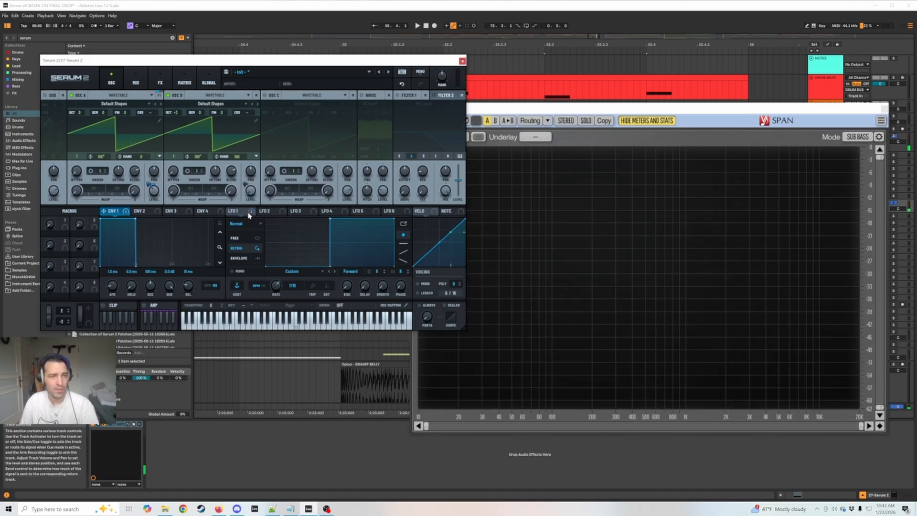
Assign LFO 1 to oscillator B's octave and set a small positive amount for that modulation in the matrix.
left_click_drag(242, 213, 175, 115)
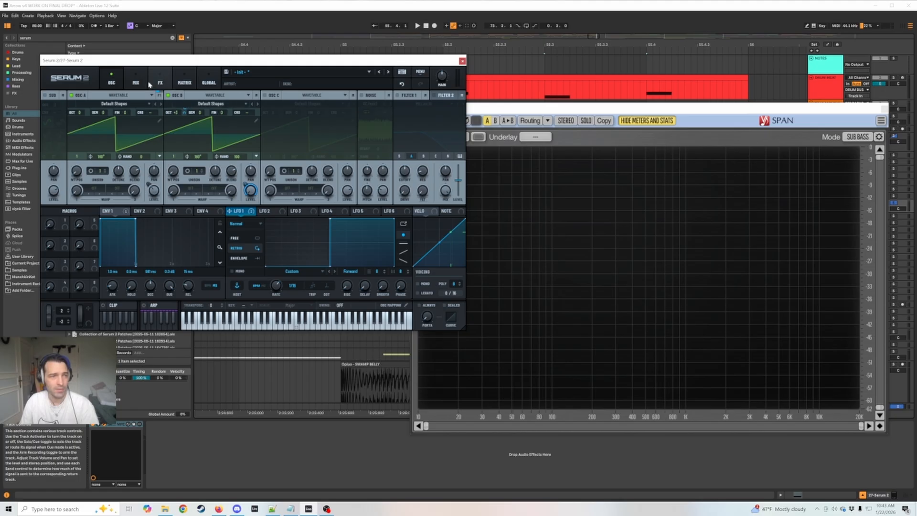
left_click(160, 80)
left_click(133, 84)
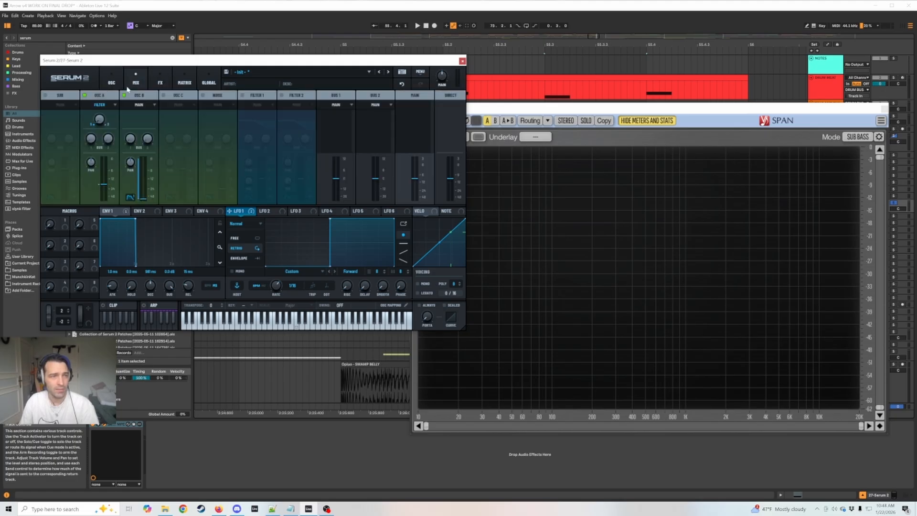
left_click(114, 84)
left_click(184, 80)
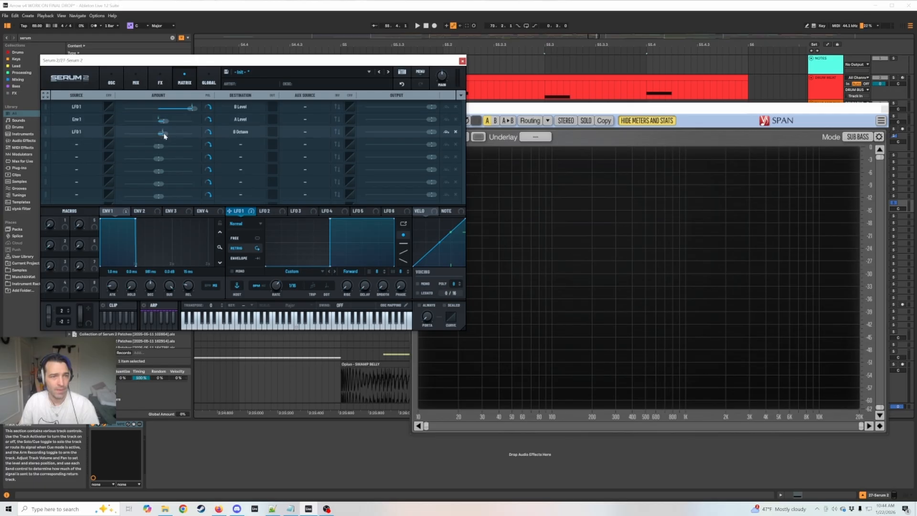
mouse_move(163, 133)
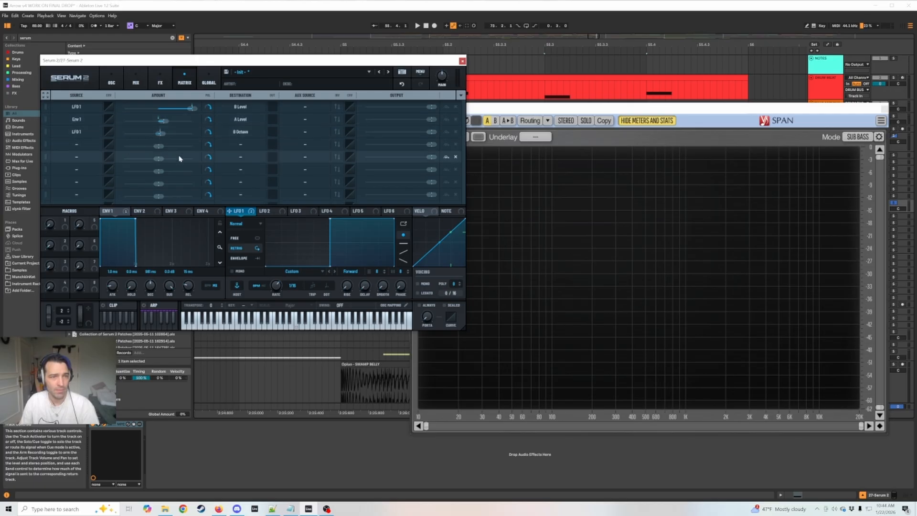
left_click(134, 84)
left_click(112, 82)
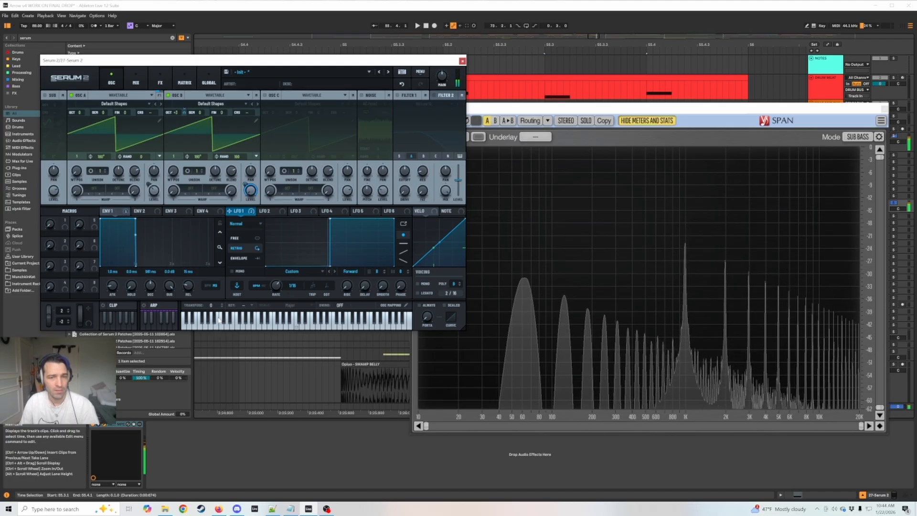
Turn off oscillator A, bypass LFO 1's modulation of oscillator B's level, and play a low note.
left_click(71, 95)
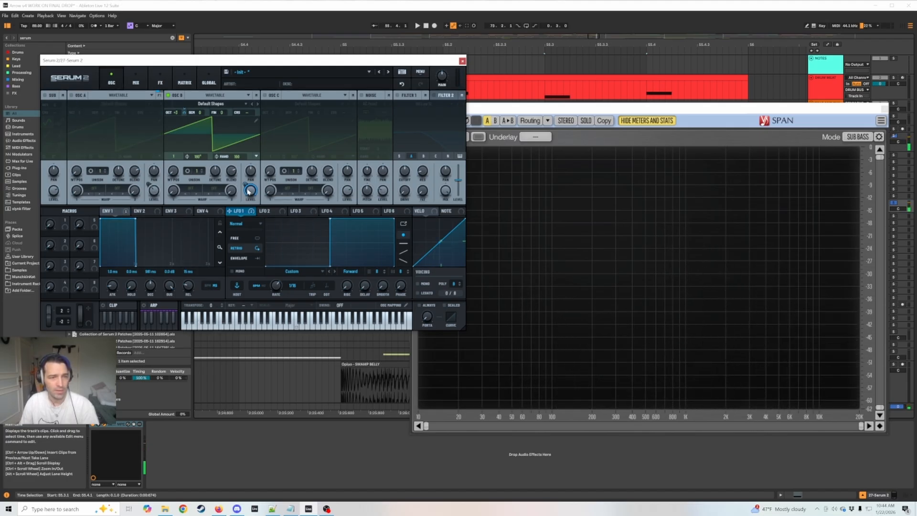
mouse_move(249, 194)
right_click(245, 183)
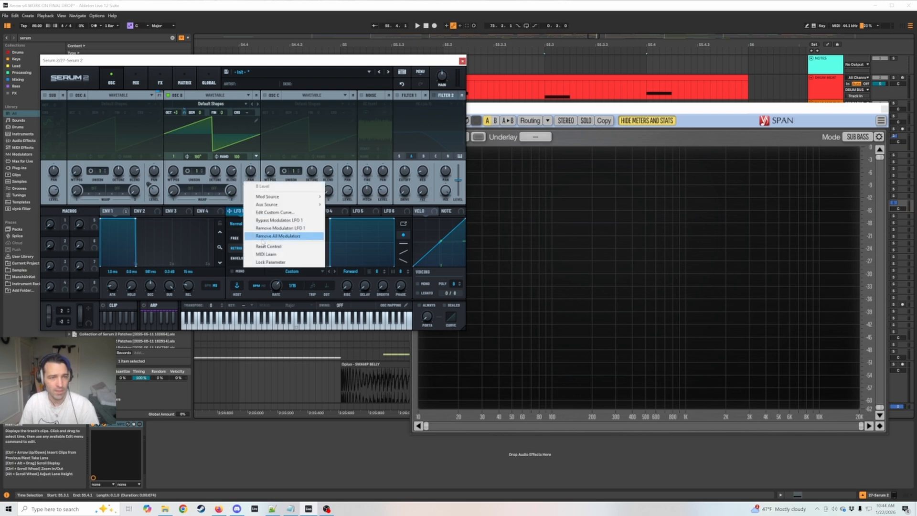
left_click(288, 221)
left_click(205, 329)
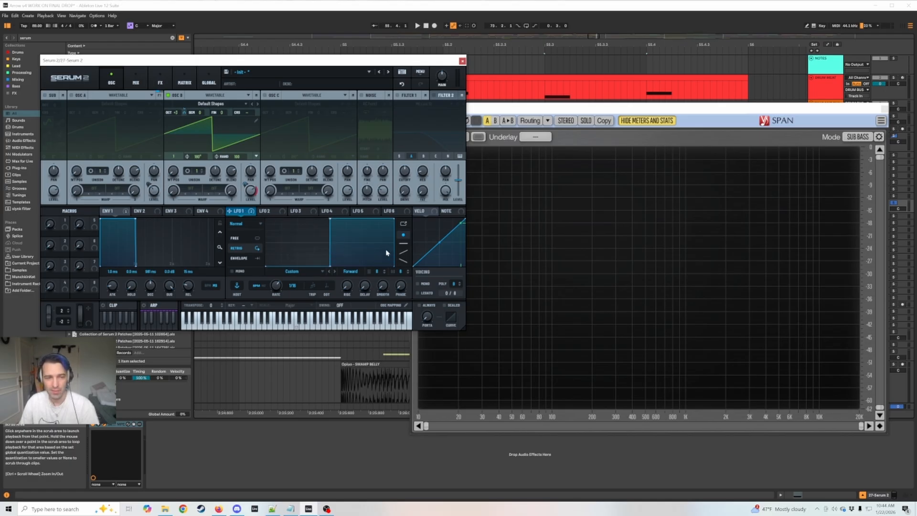
Close the Serum 2 window, move SPAN clear of the track headers, and delete the Serum 2 track.
left_click(462, 60)
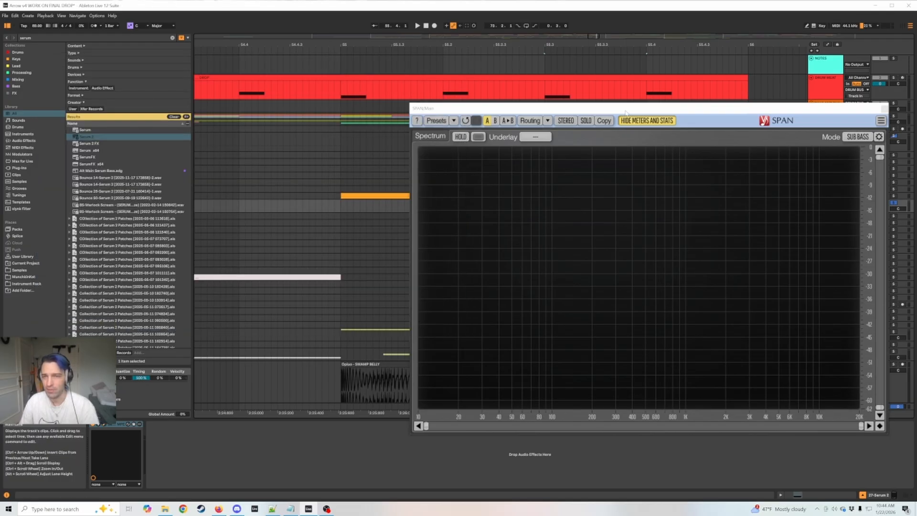
left_click_drag(625, 113, 336, 69)
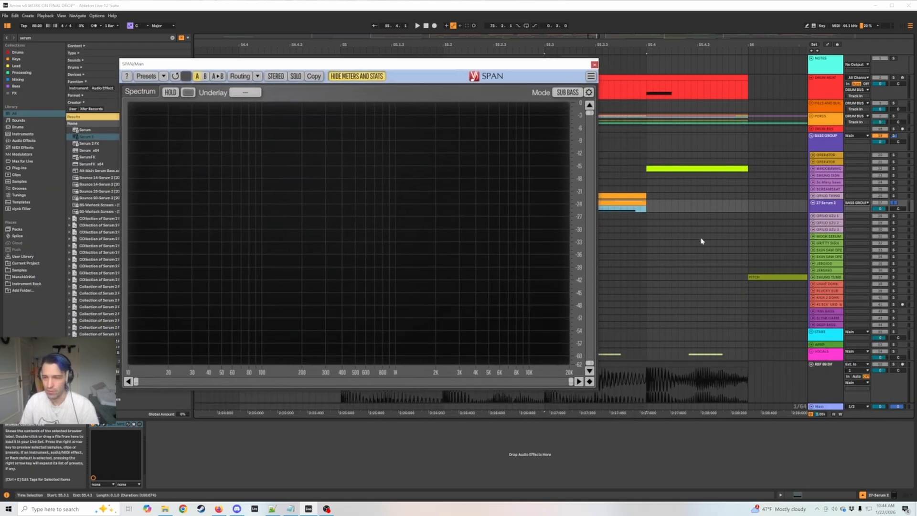
left_click(836, 207)
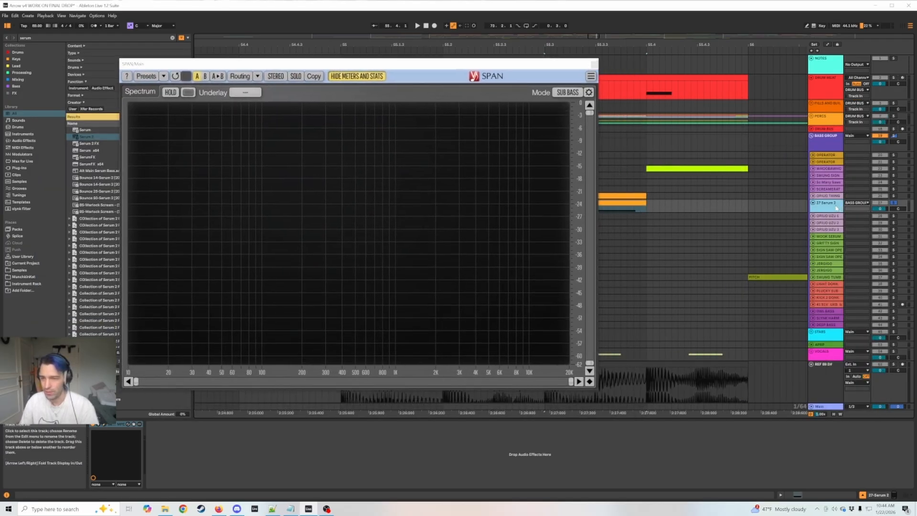
left_click(831, 195)
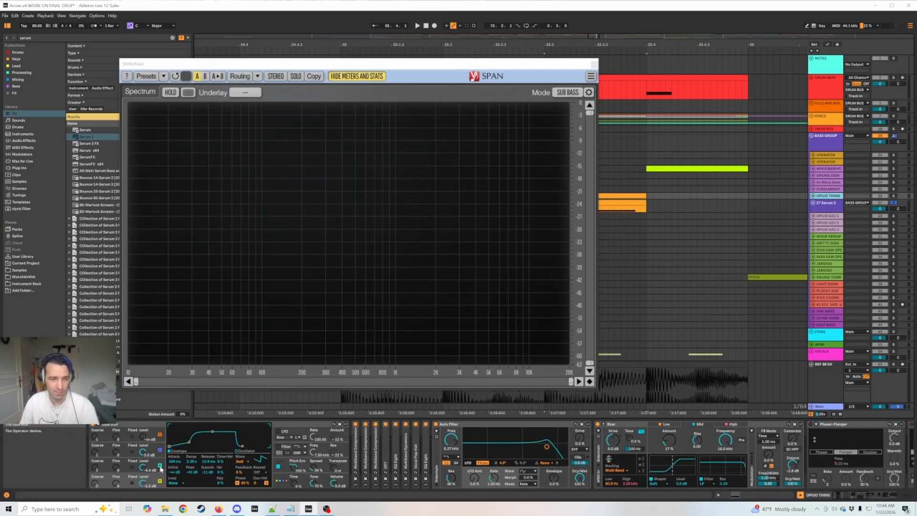
left_click(818, 210)
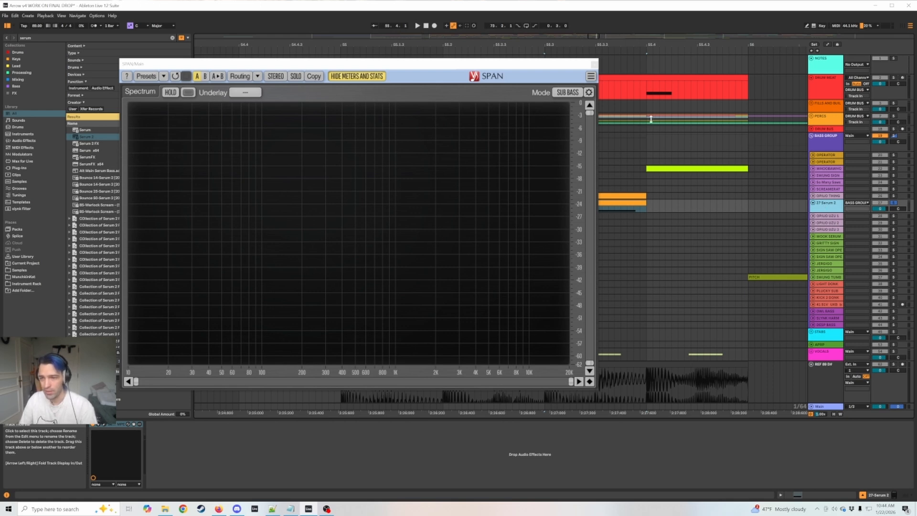
key("Delete")
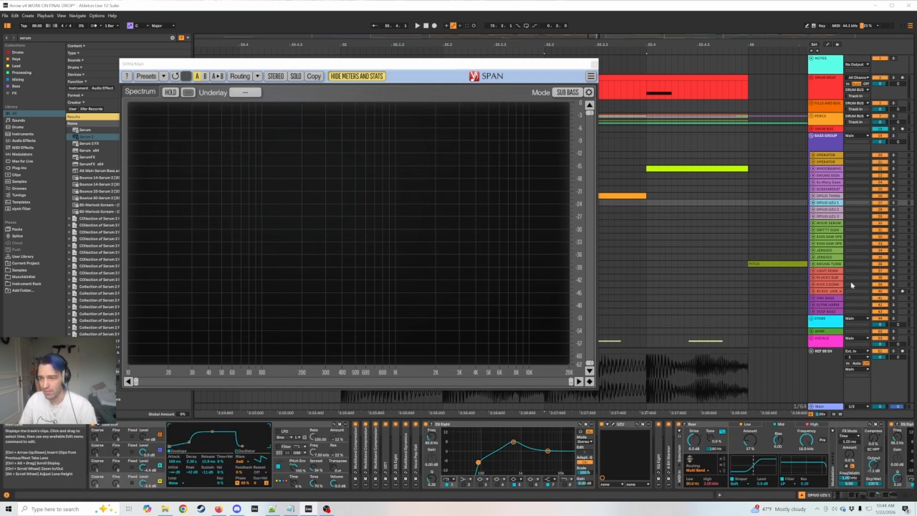
Look through the bass tracks and their devices from the GLYNK HARM track up to the lower JERGIGO track, and unfold it.
left_click(826, 304)
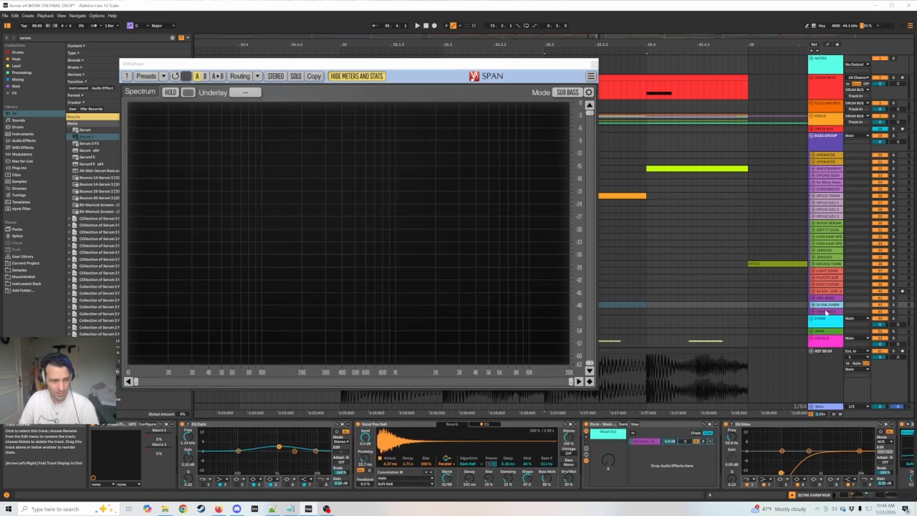
key("Up")
key("Up")
key("Down")
key("Up")
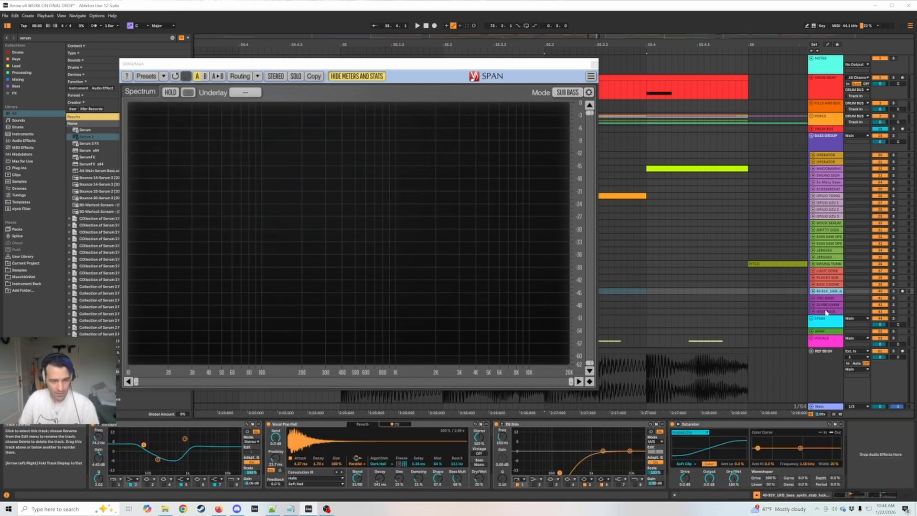
key("Up")
key("Up")
key("Up")
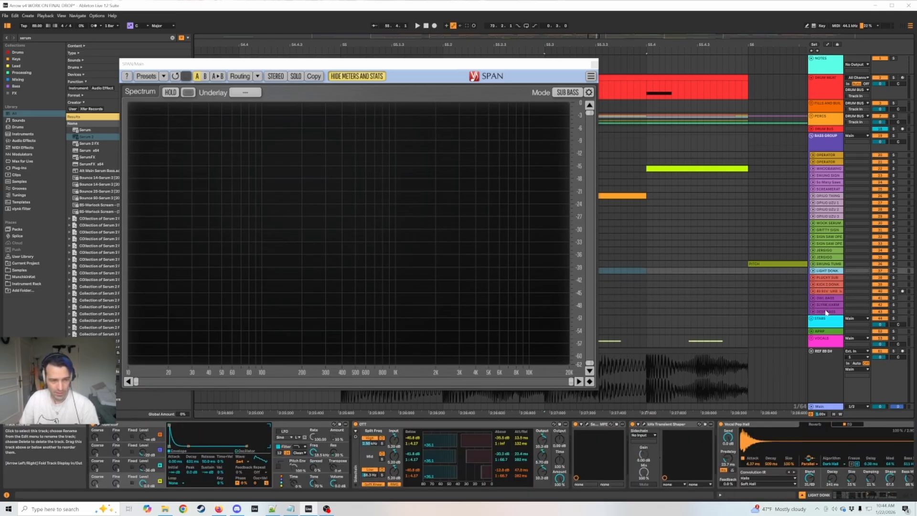
key("Up")
key("Up")
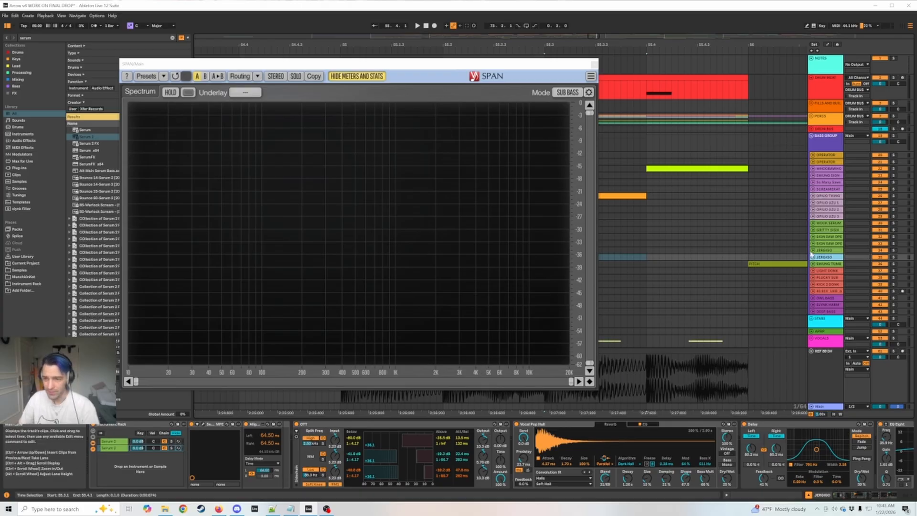
key("Right")
Move SPAN clear of the arrangement, find the JERGIGO clip at bar 44, and play that section.
left_click_drag(544, 65, 715, 414)
left_click_drag(635, 45, 636, 4)
mouse_move(648, 47)
left_mouse_down()
mouse_move(727, 69)
mouse_move(721, 60)
mouse_move(648, 48)
left_mouse_up()
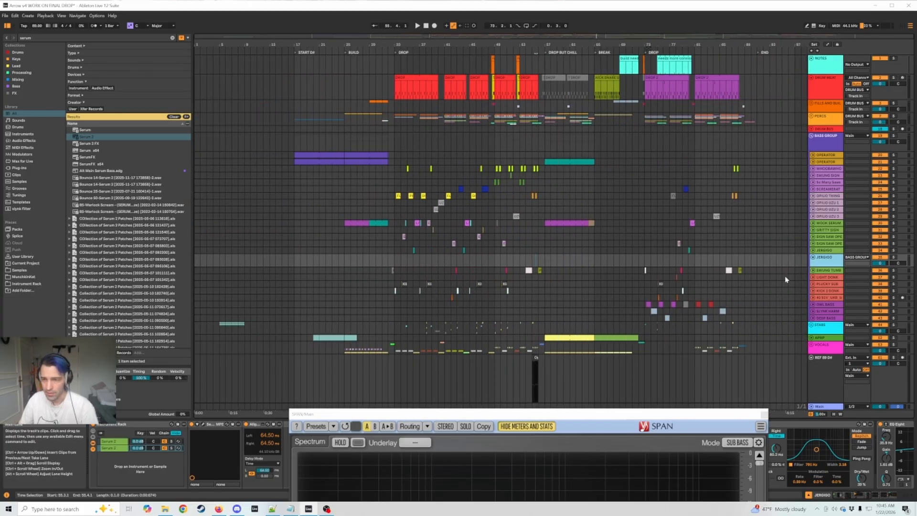
left_click(463, 248)
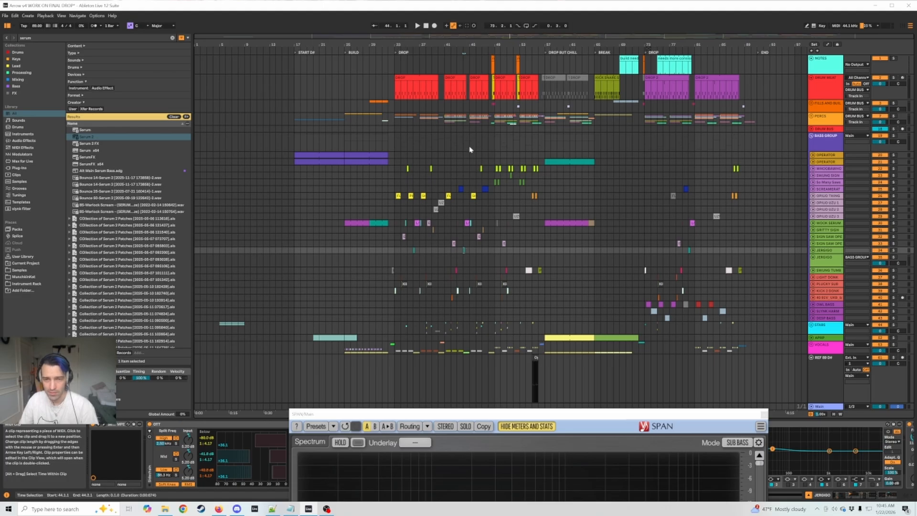
left_click_drag(465, 44, 467, 103)
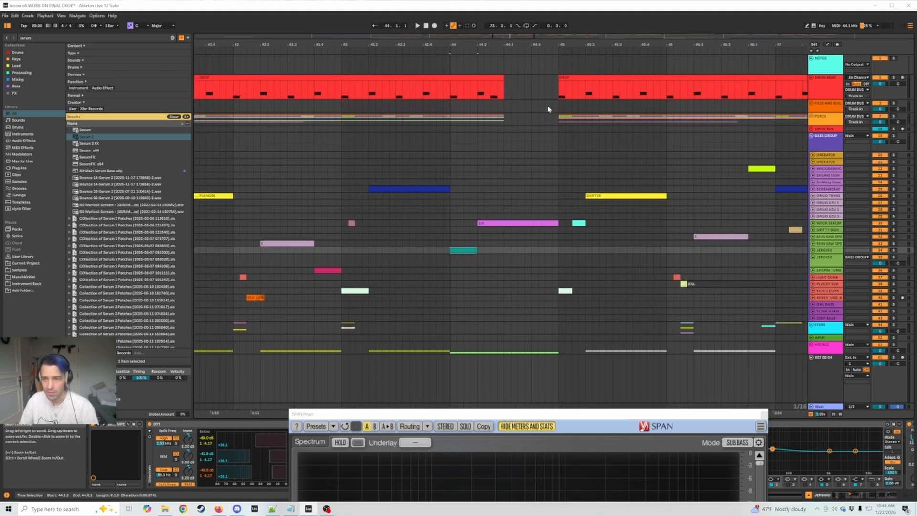
key("space")
key("space")
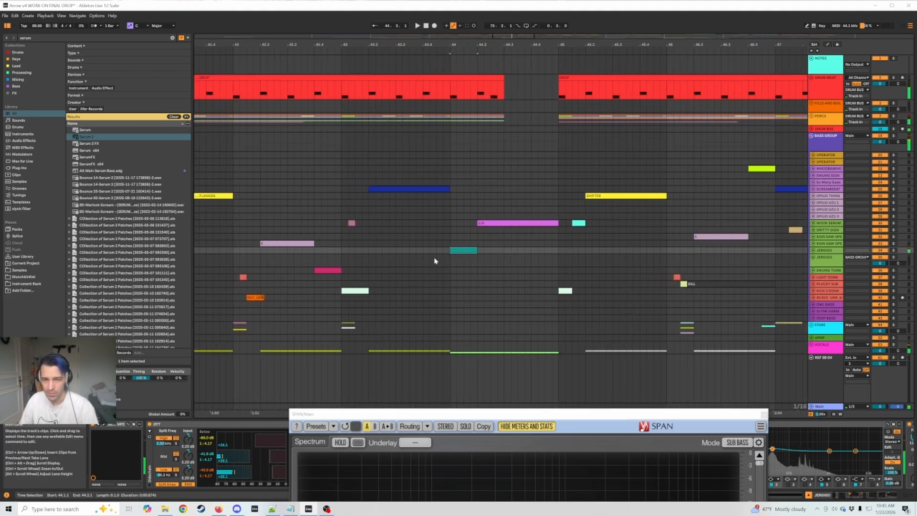
Copy the JERGIGO clip at bar 44 to the lower JERGIGO track, and play that track soloed.
left_click(450, 262)
left_click_drag(450, 262, 477, 262)
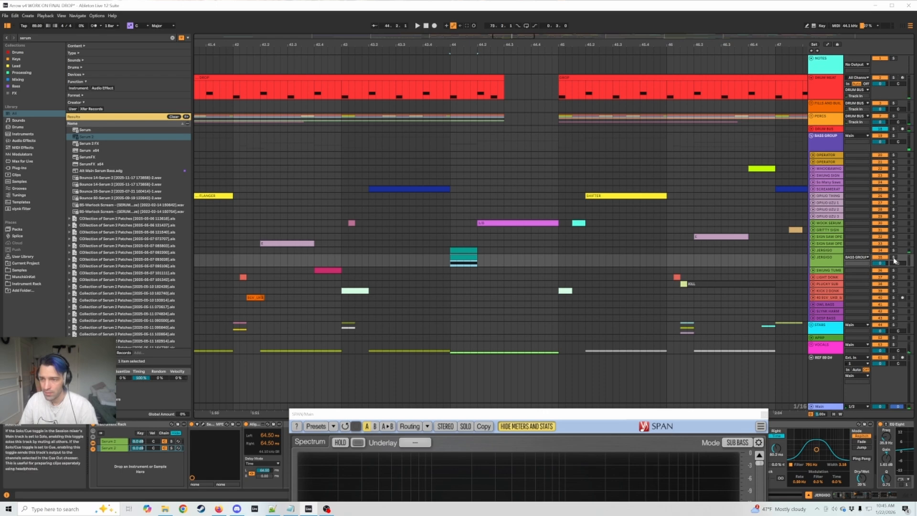
key("space")
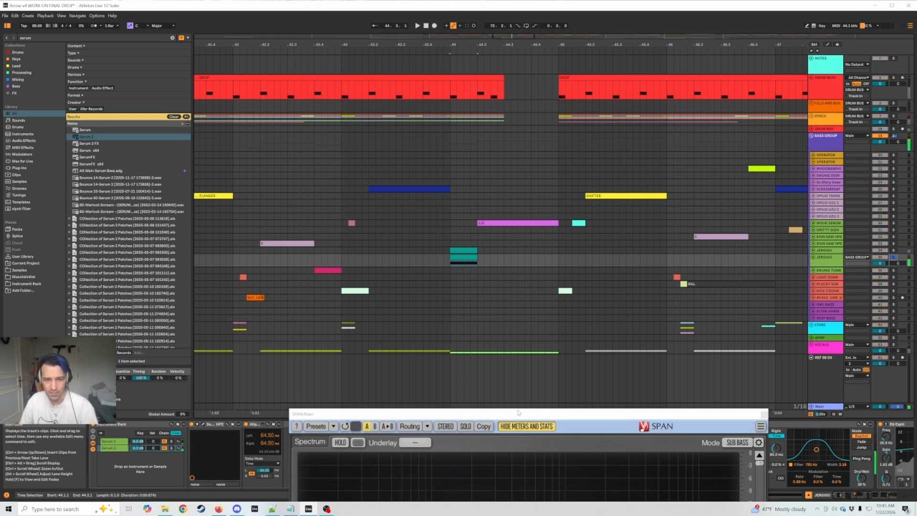
Place the SPAN window above the device chain and select the Align Delay on the lower JERGIGO track.
left_click_drag(518, 412, 491, 3)
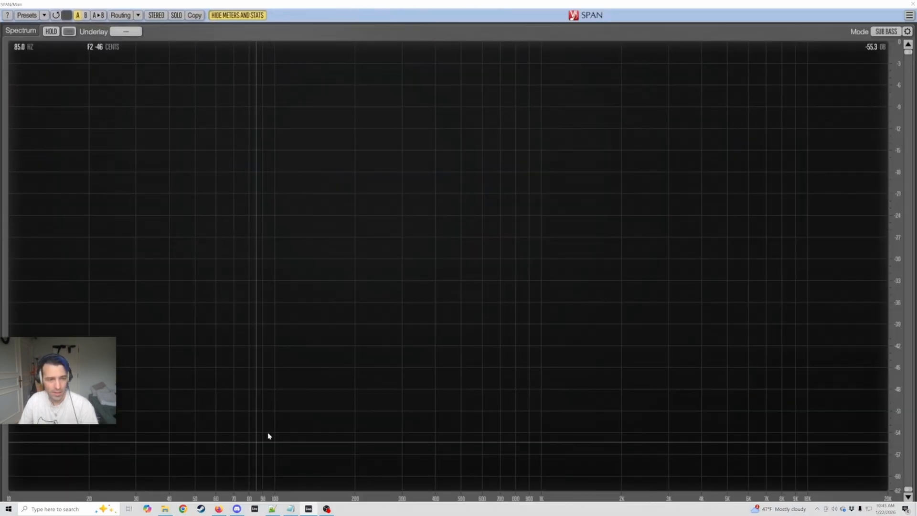
double_click(481, 6)
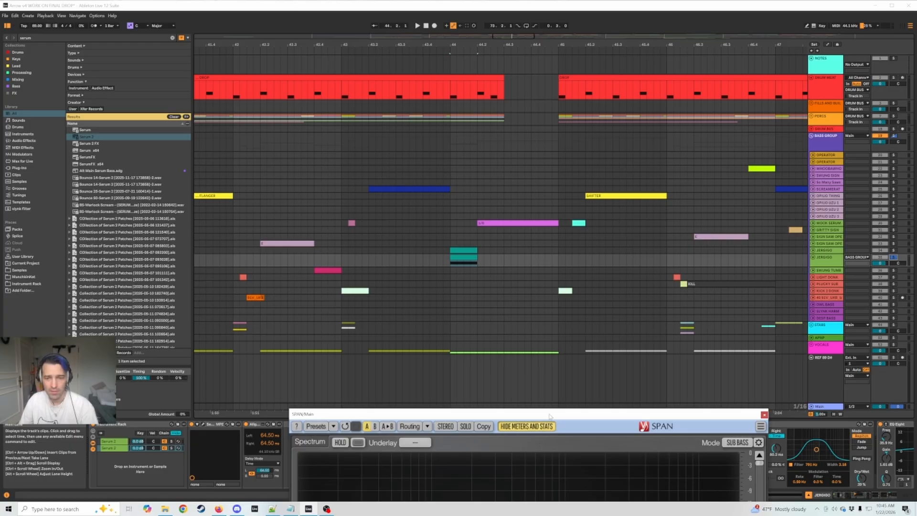
left_click_drag(549, 417, 604, 62)
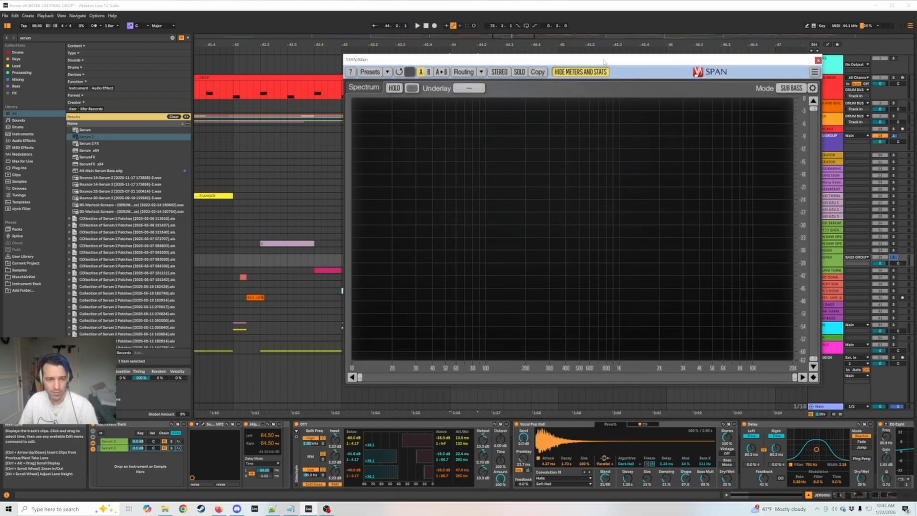
left_click(256, 425)
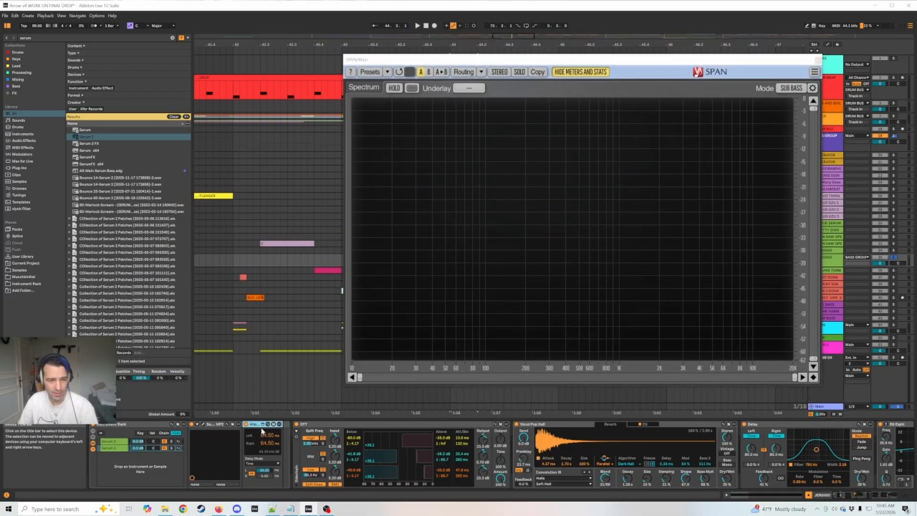
Compare the devices of the two Serum 2 chains in the JERGIGO instrument rack, and open the first chain's Serum 2 window.
left_click(115, 448)
left_click(115, 442)
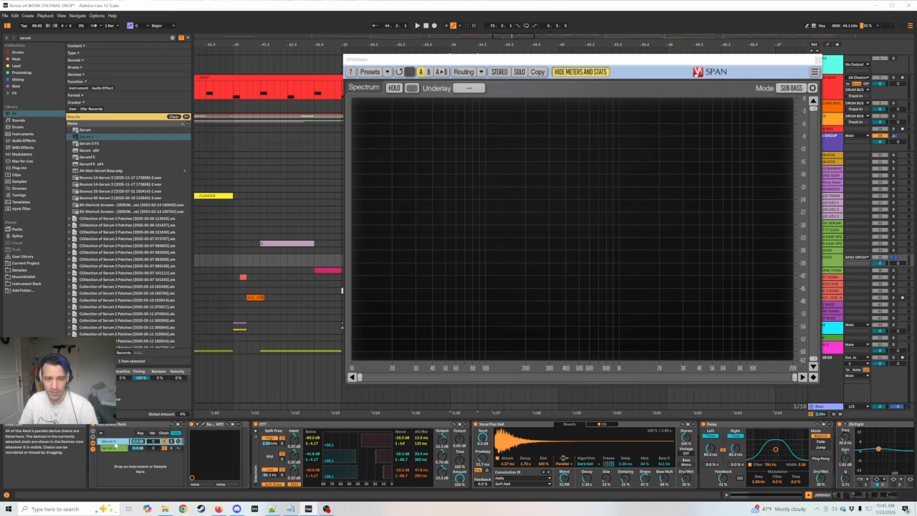
left_click(117, 448)
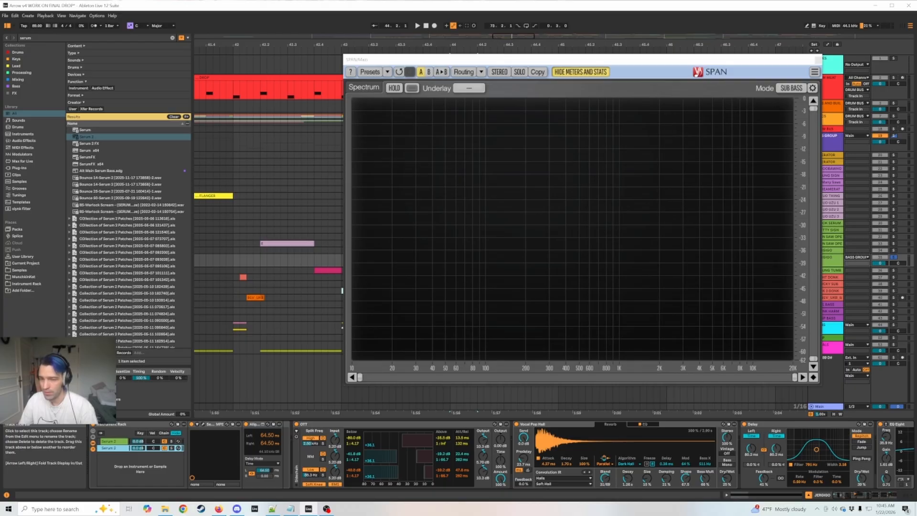
left_click(109, 442)
left_click(108, 447)
left_click(109, 441)
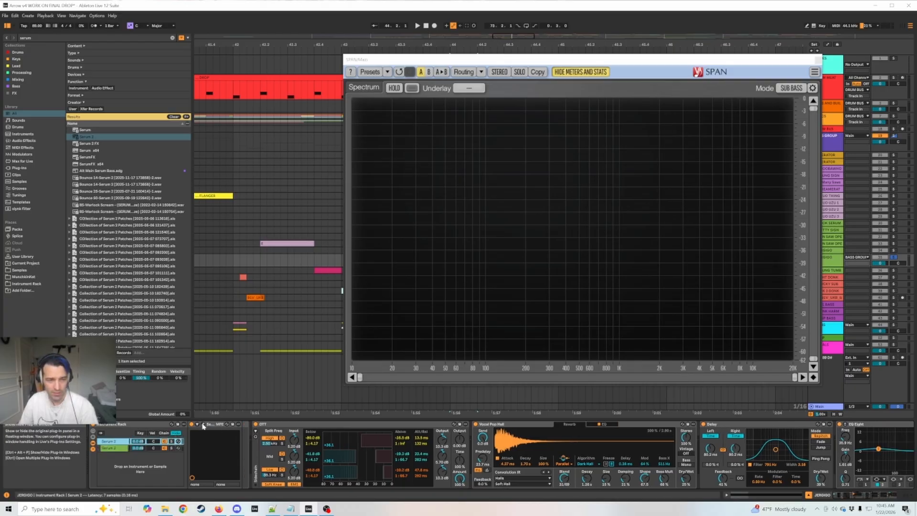
left_click(203, 425)
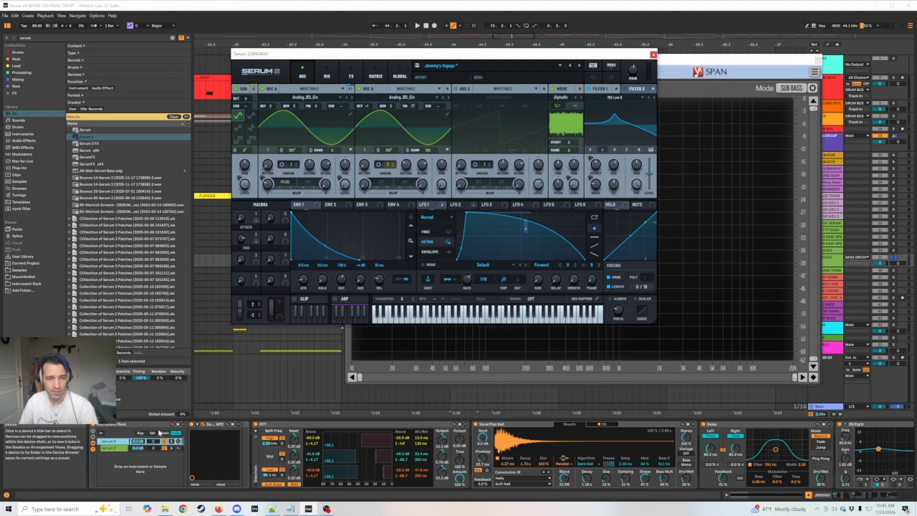
Open the second chain's Serum 2 as well, load the Init preset in both instances, and play the section.
left_click(117, 449)
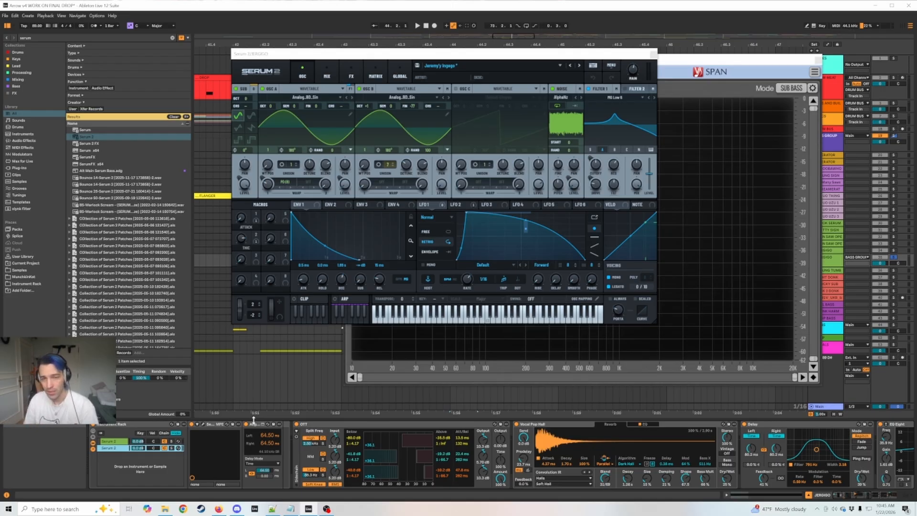
key("space")
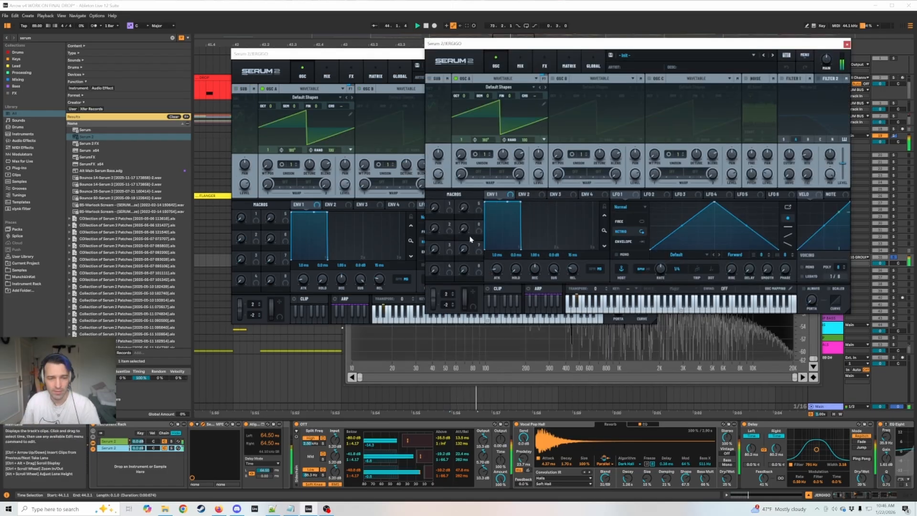
key("space")
key("space")
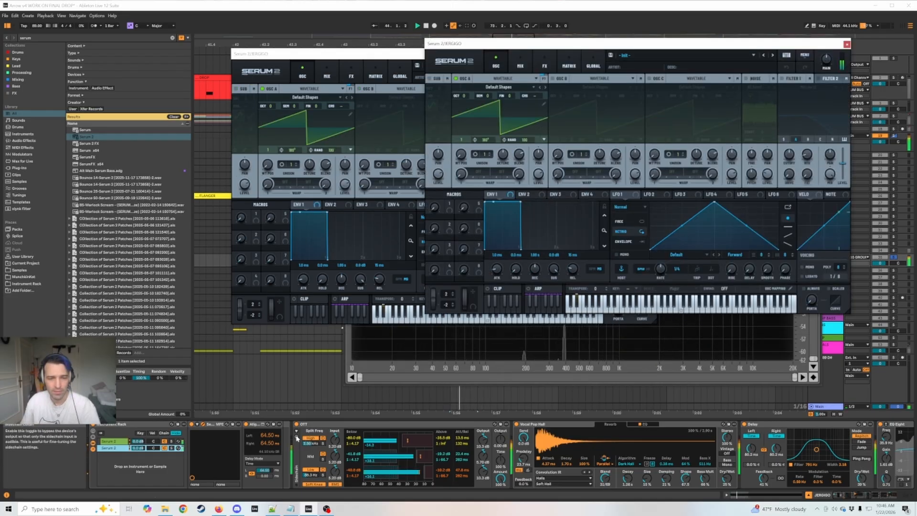
key("space")
Set Env 1 in both Serum 2 instances to a 972 ms decay with no sustain, and play the section.
left_click(325, 318)
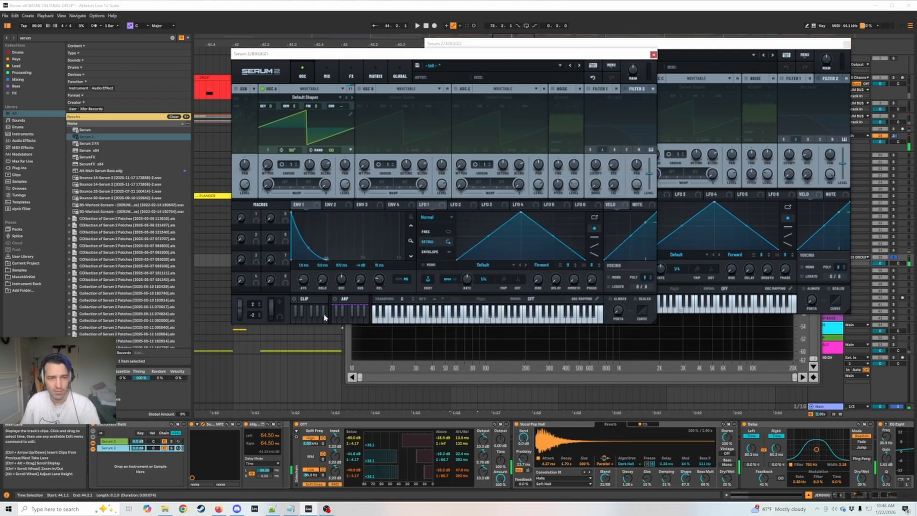
left_click(708, 46)
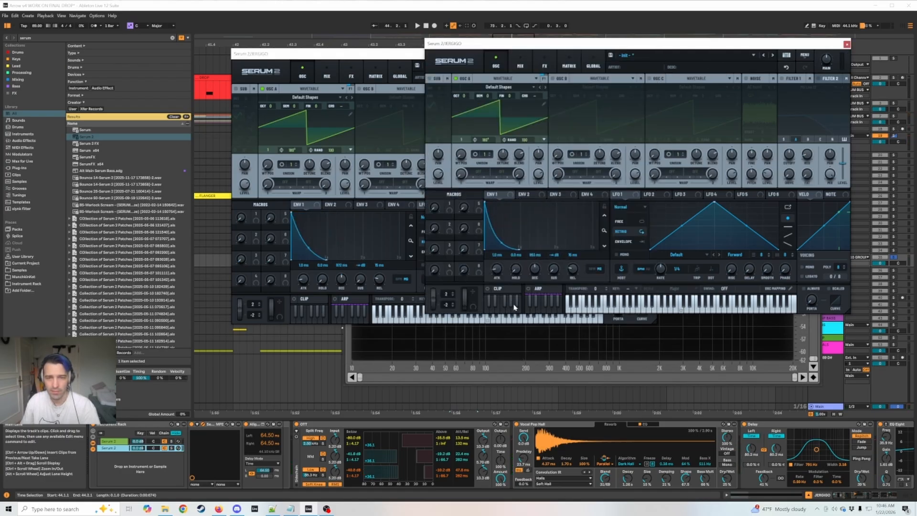
key("space")
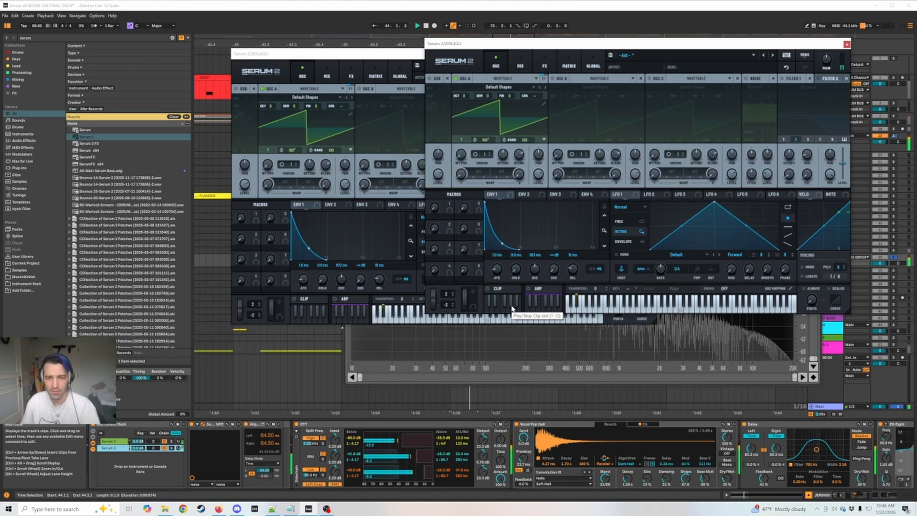
key("space")
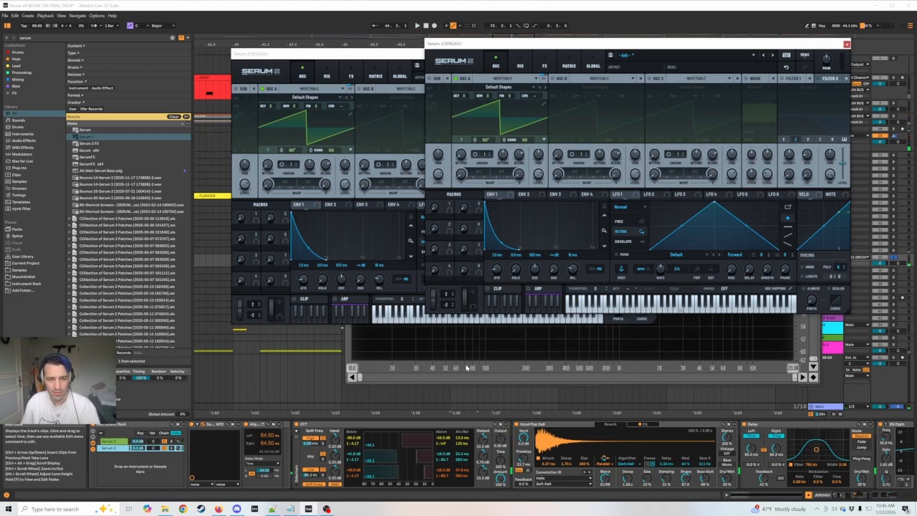
Bring SPAN to the front, set the second chain's Align Delay to 100 ms on both channels, and play the section.
left_click(467, 368)
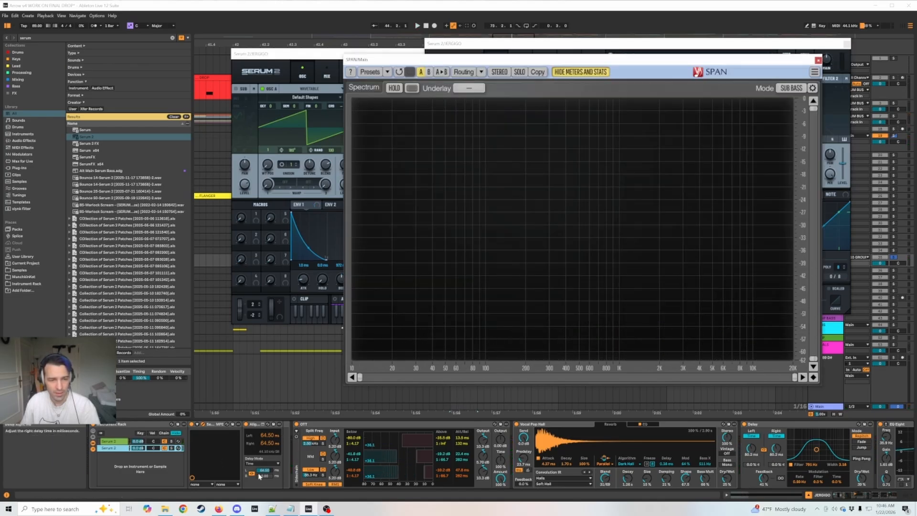
left_click_drag(261, 471, 261, 430)
key("space")
Lower the second chain's Align Delay to 4.52 ms, and play the section repeatedly to compare the spectrum.
key("space")
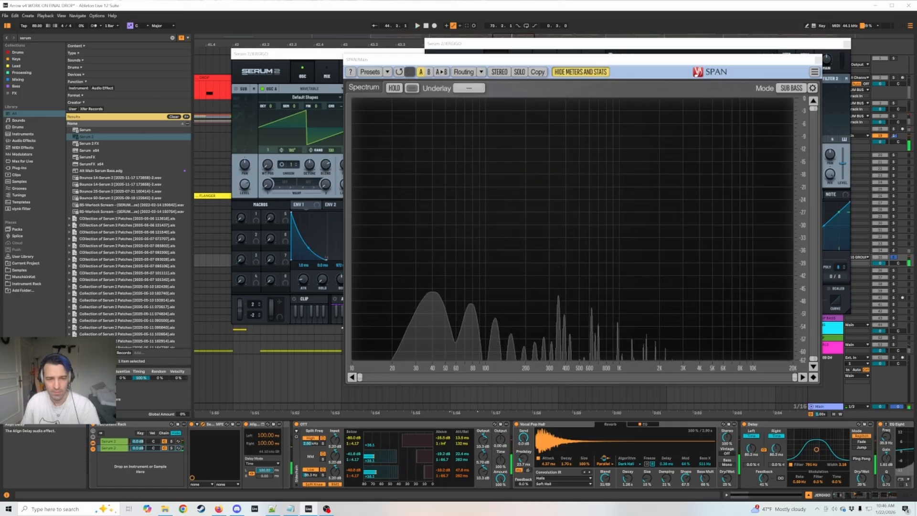
left_click_drag(264, 470, 264, 506)
key("space")
Set the second chain's Align Delay to 82 ms, and replay the section several times while watching SPAN.
key("space")
key("space")
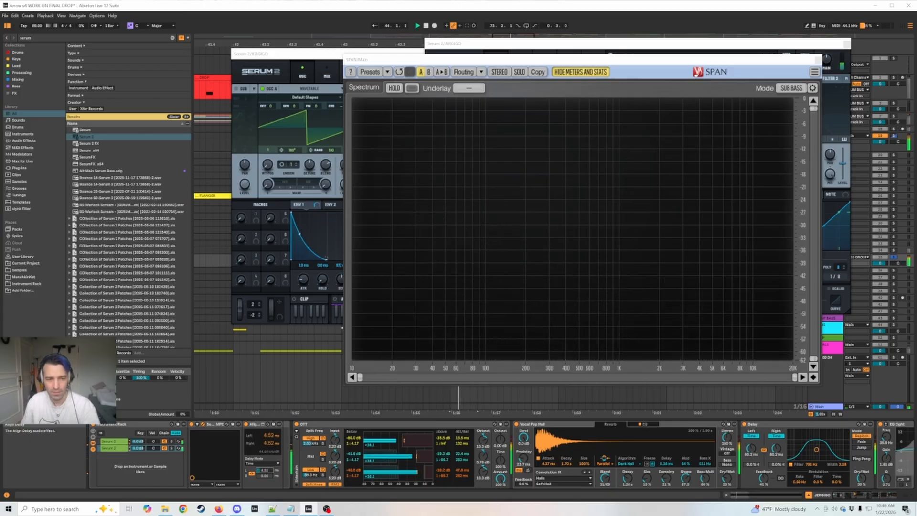
key("space")
key("space")
left_click_drag(264, 470, 264, 455)
key("space")
key("space")
key("space")
key("space")
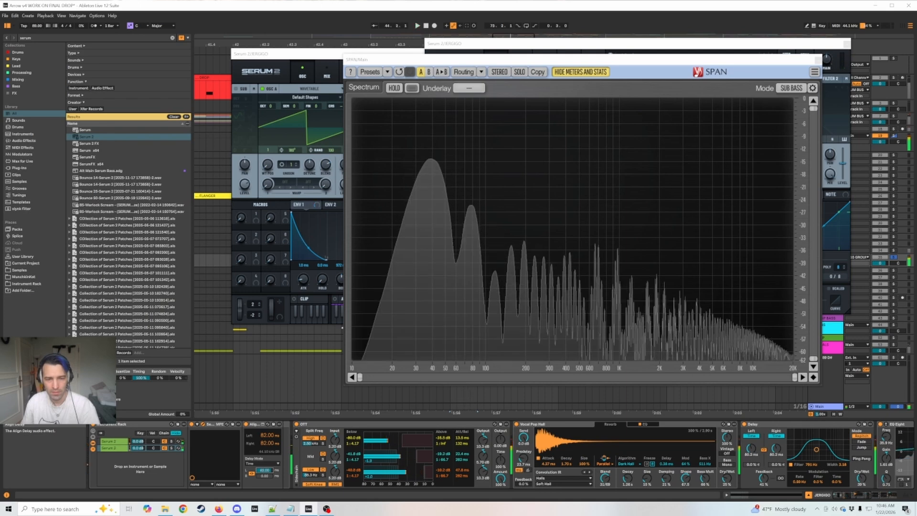
key("space")
key("space")
key("space")
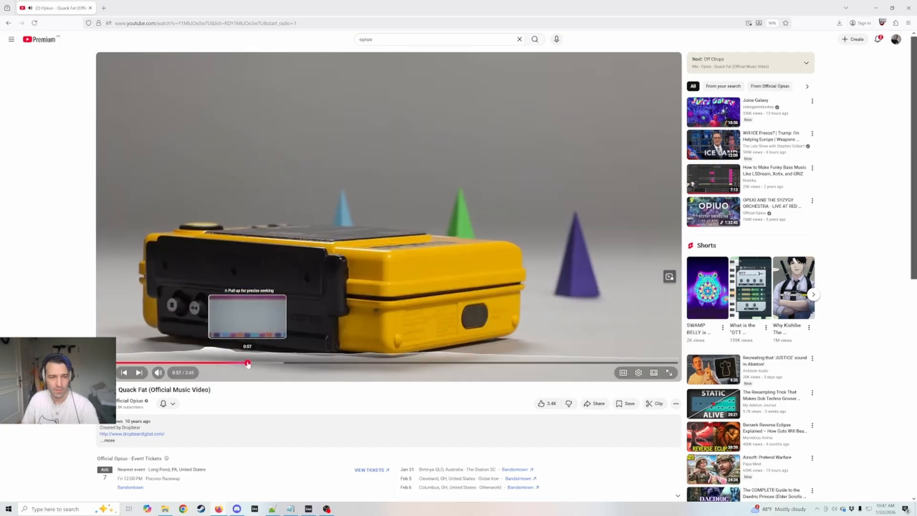
View the Opiuo Quack Fat music video on YouTube in the browser, and close its tab.
left_click(248, 364)
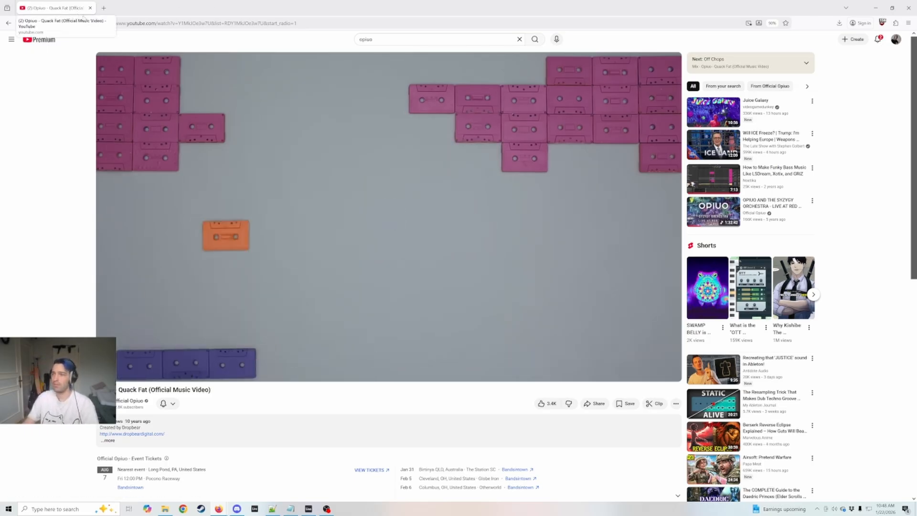
left_click(90, 8)
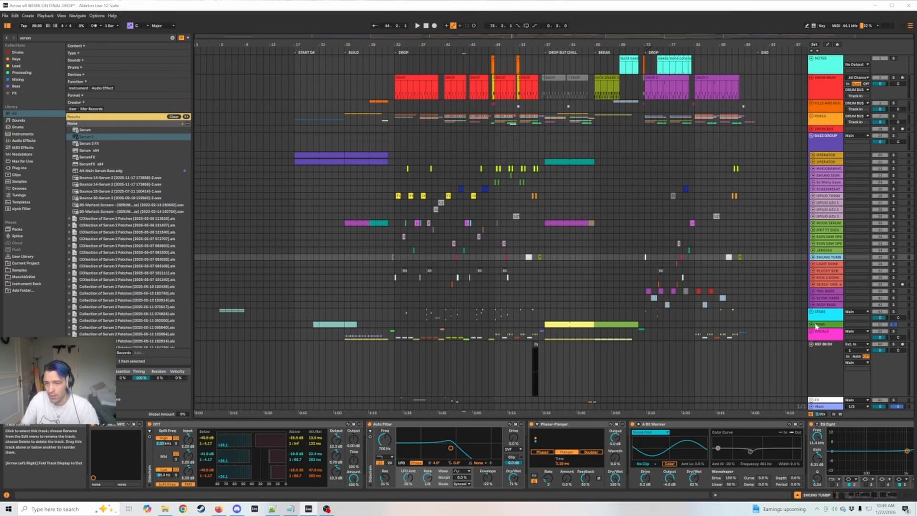
Unfold the APRP track, play its clip in the BREAK section, and toggle the second Serum 2 chain of its rack.
left_click_drag(857, 290, 857, 302)
left_click(856, 302)
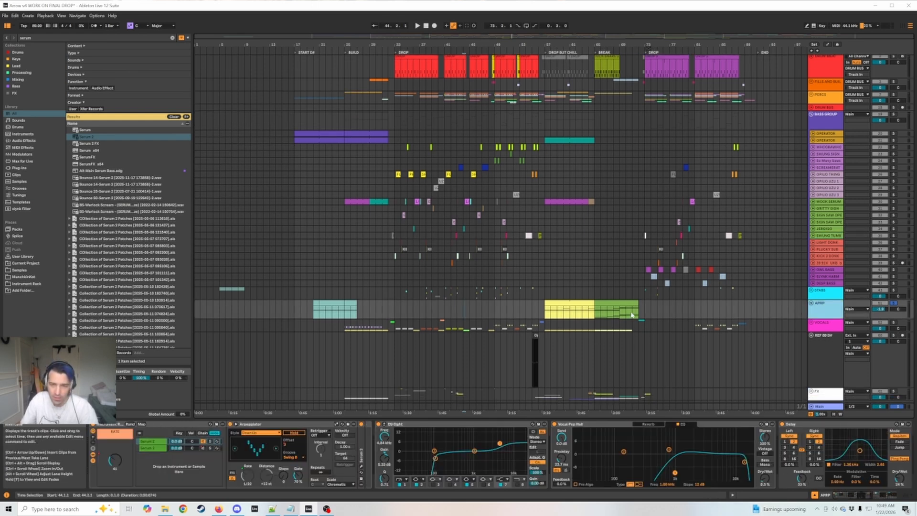
left_click(617, 305)
key("space")
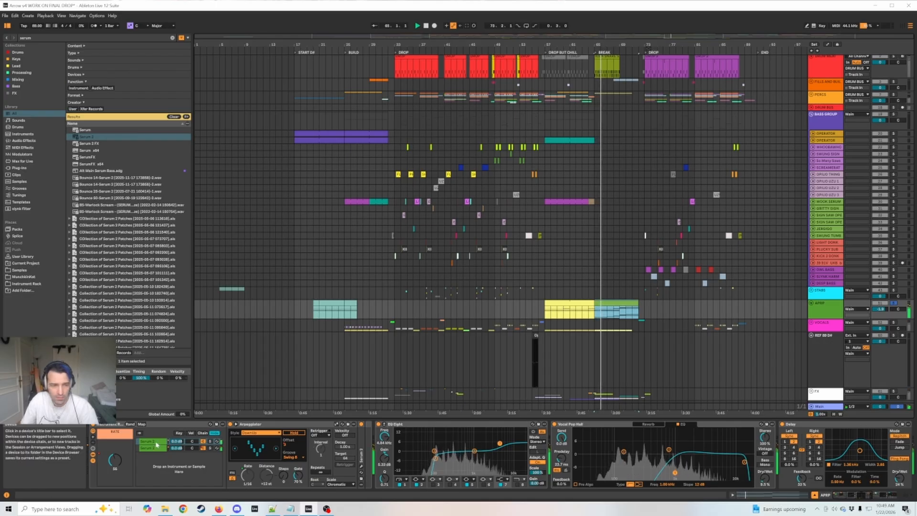
left_click(205, 449)
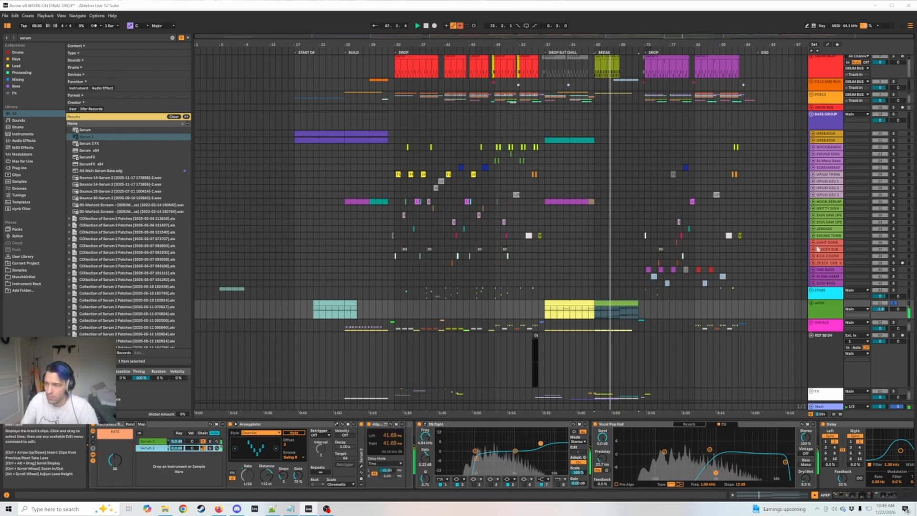
Check the APRP sound's spectrum in SPAN, stop playback, re-enable the overridden automation, and close SPAN.
left_click_drag(0, 32, 290, 30)
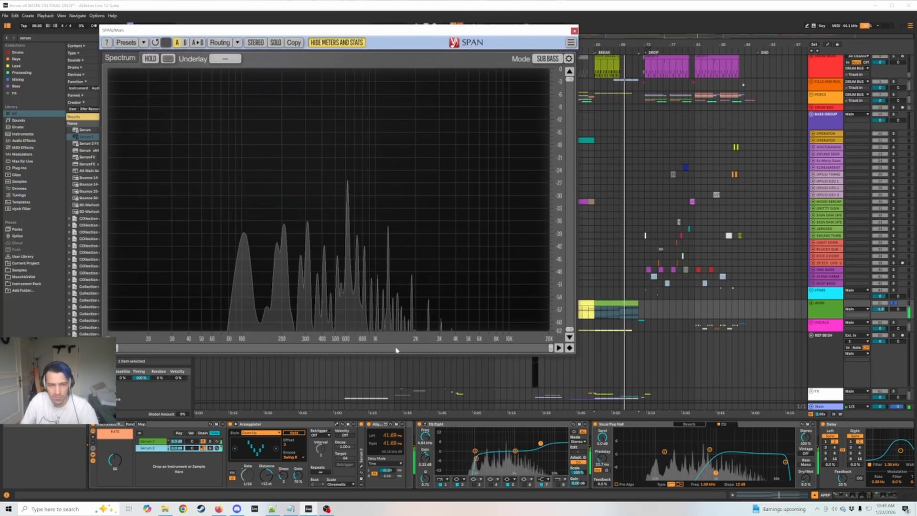
key("space")
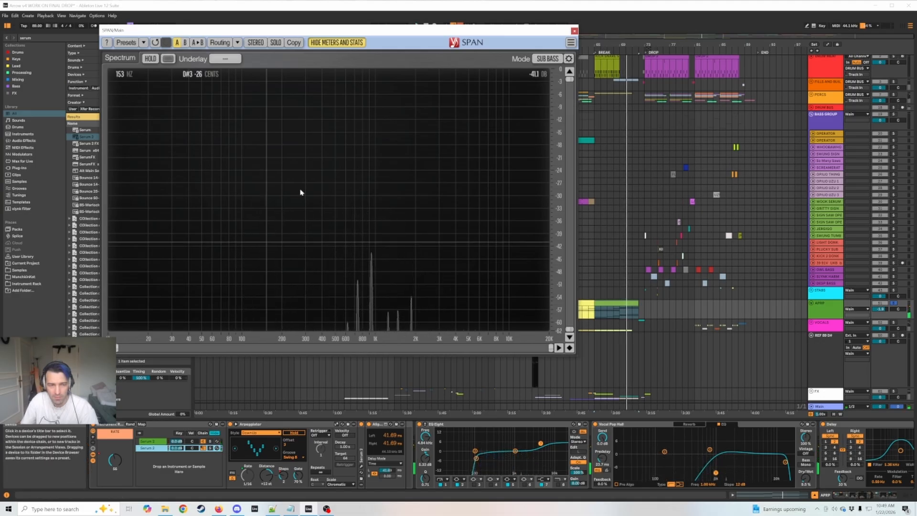
left_click_drag(506, 30, 493, 83)
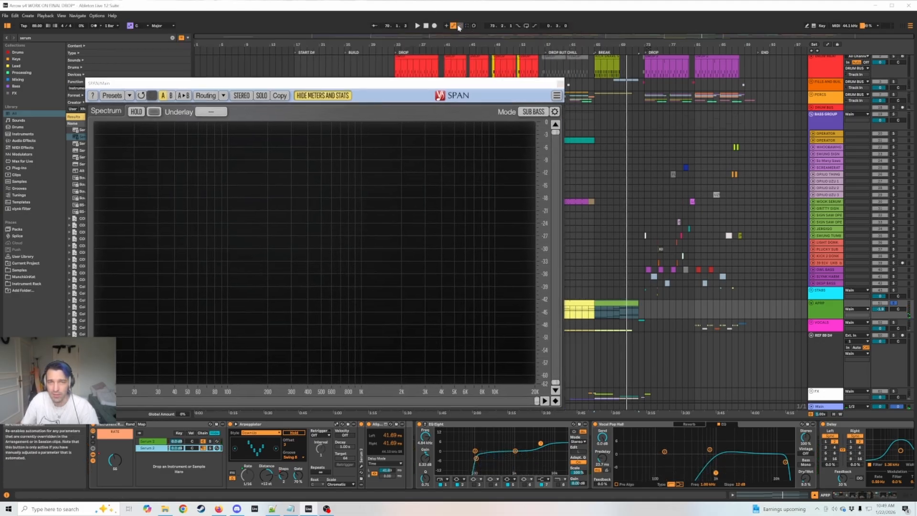
left_click(459, 26)
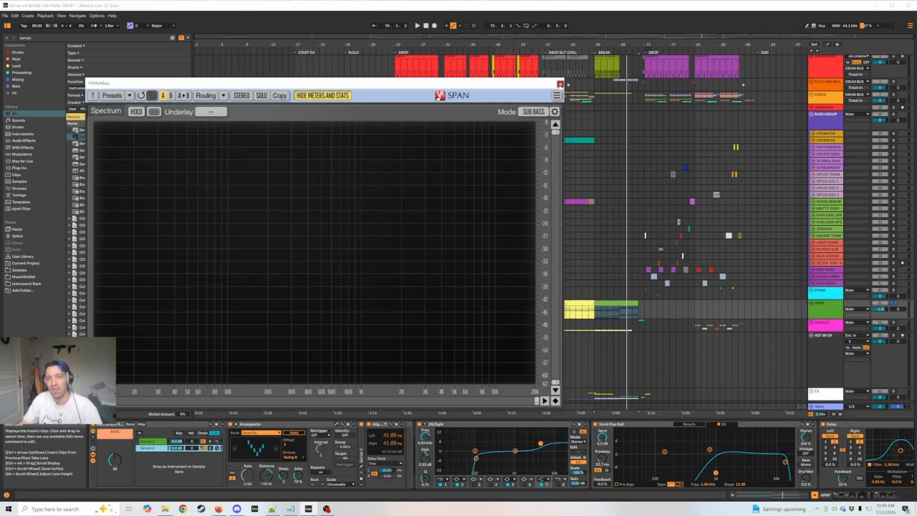
left_click(560, 84)
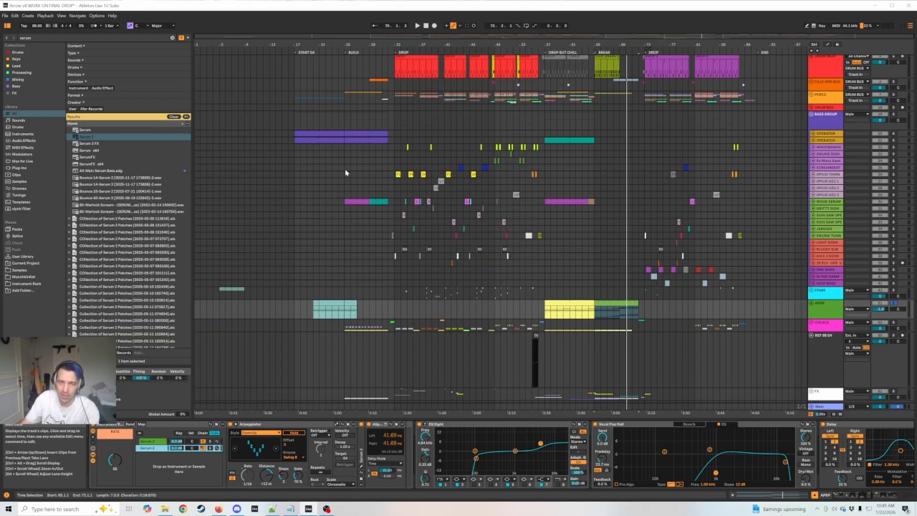
Select the bass clips of the first drop, and look through the devices on PLUCKY SUB, LIGHT DONK and OPIUO THING.
left_click_drag(395, 151, 539, 272)
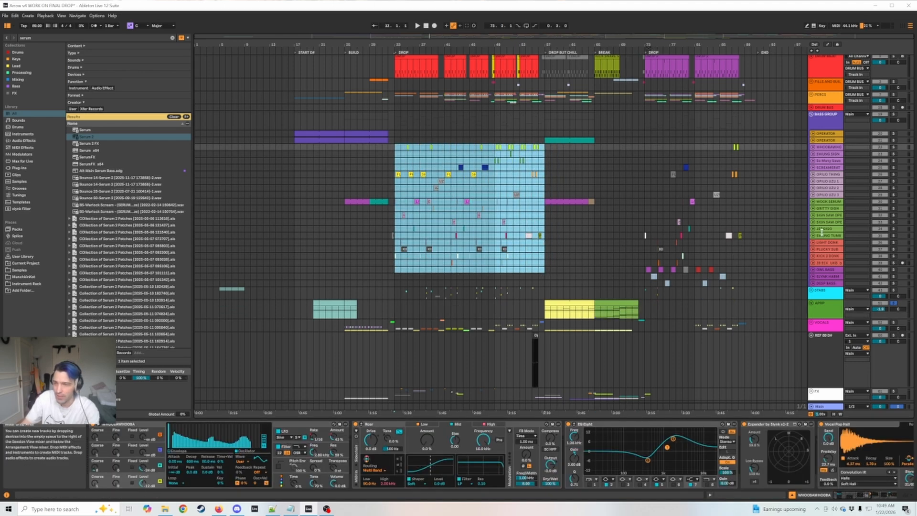
left_click(835, 256)
left_click(825, 250)
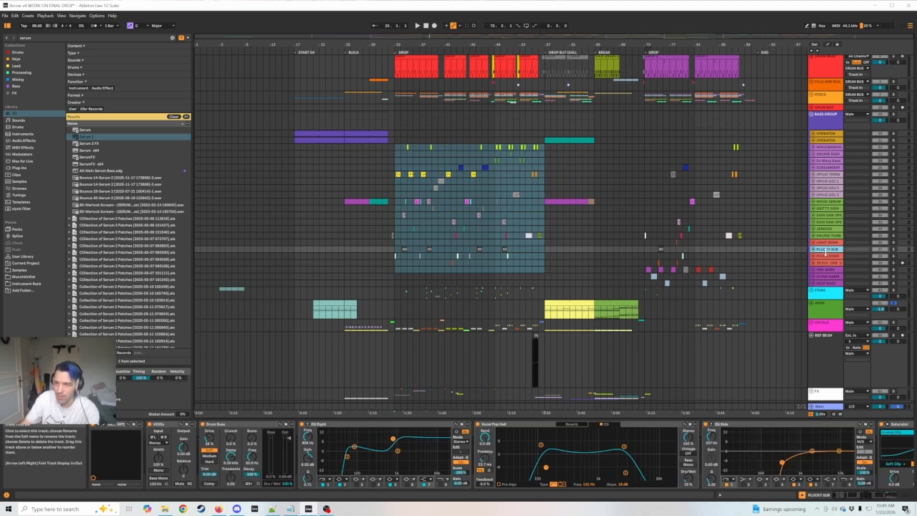
left_click(829, 243)
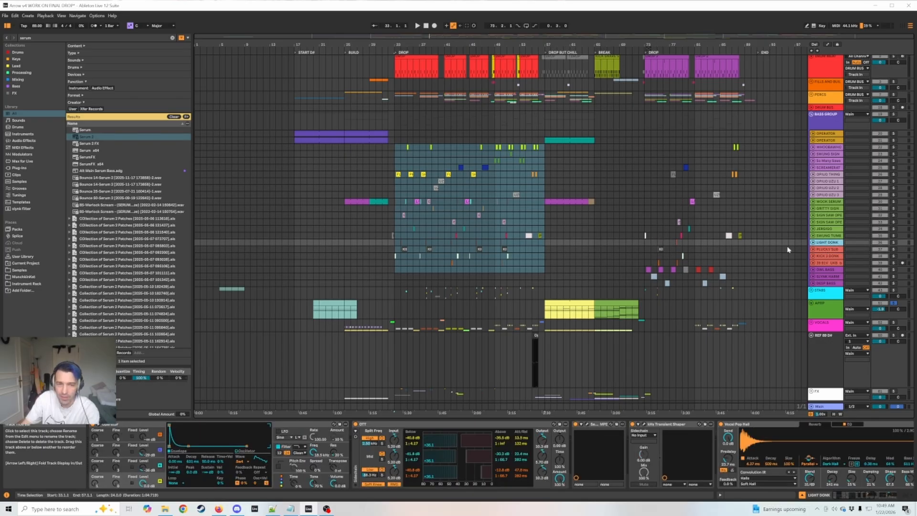
left_click(394, 176)
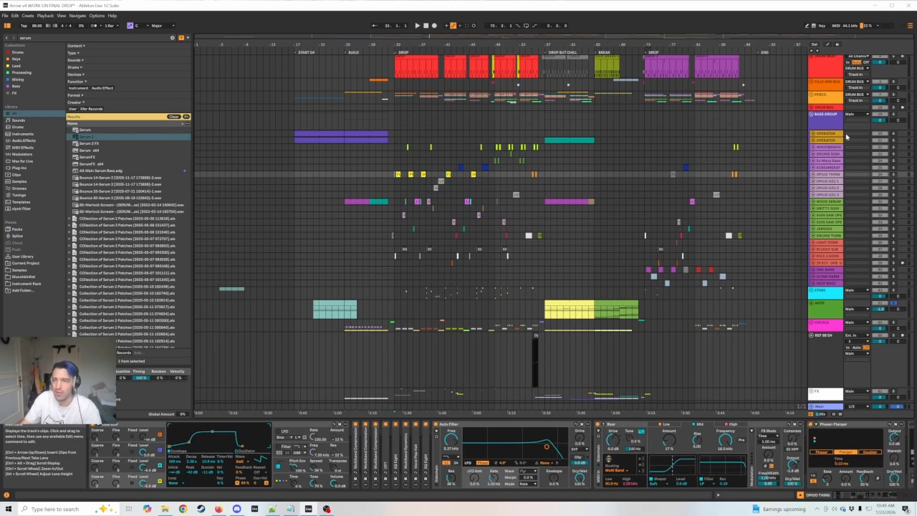
Unsolo the APRP track, and unfold and solo the OPIUO THING track.
left_click(424, 50)
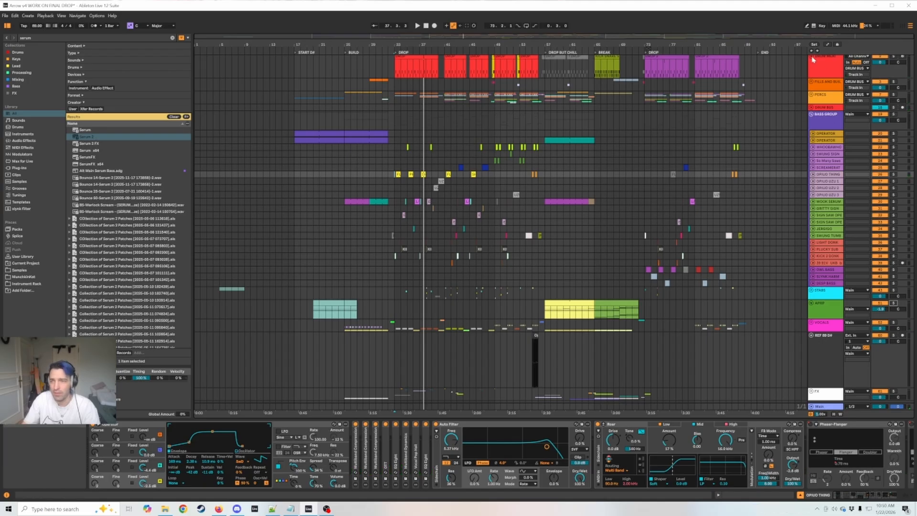
scroll(807, 73, "down", 1)
scroll(761, 224, "up", 1)
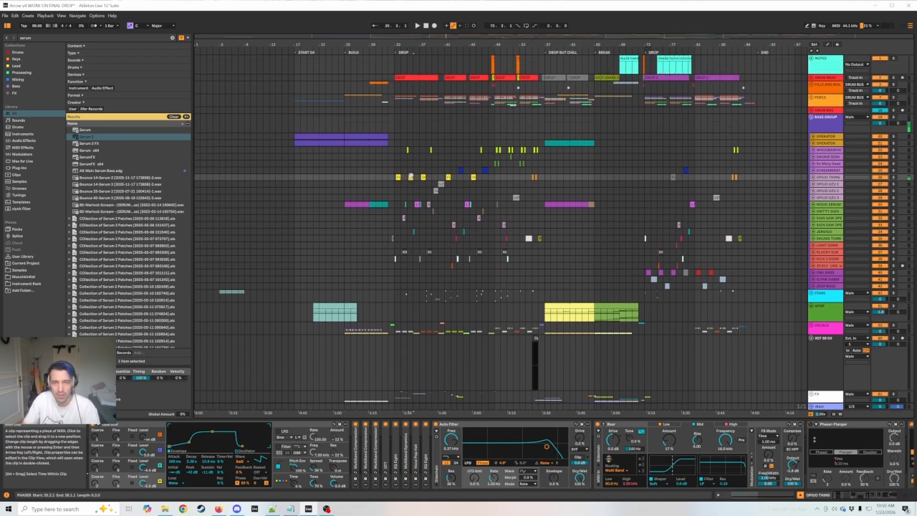
mouse_move(839, 181)
left_mouse_down()
mouse_move(832, 209)
mouse_move(832, 191)
left_mouse_up()
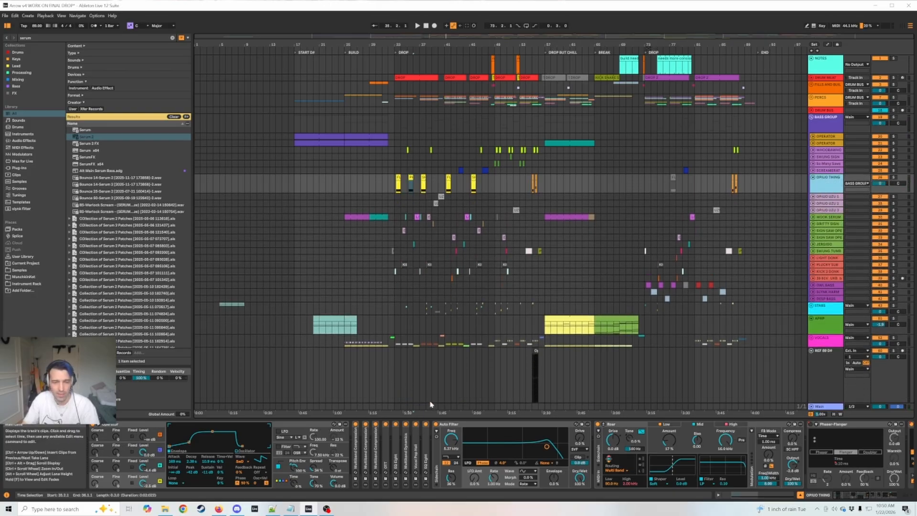
left_click(893, 177)
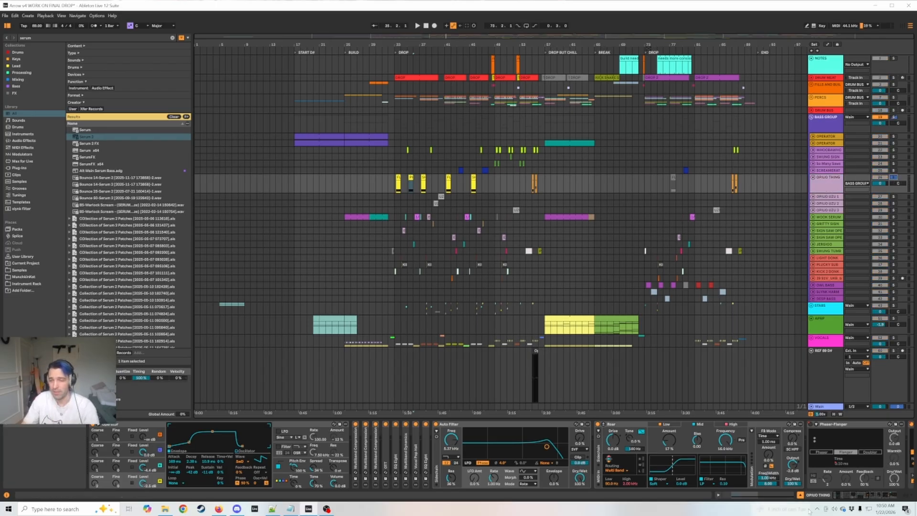
Examine the Shifter in the OPIUO THING device chain, and select that track's FLANGER clip at the start of the first drop.
left_click_drag(842, 495, 847, 496)
left_click(641, 424)
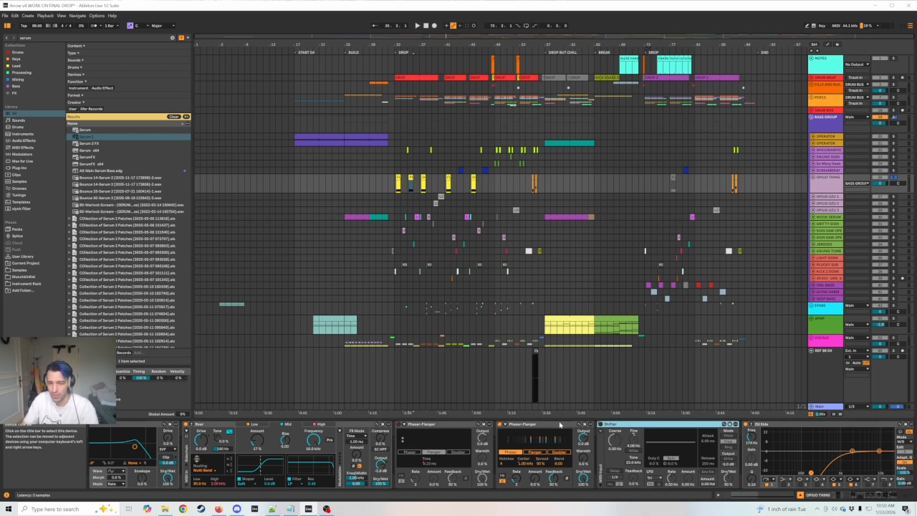
left_click(397, 178)
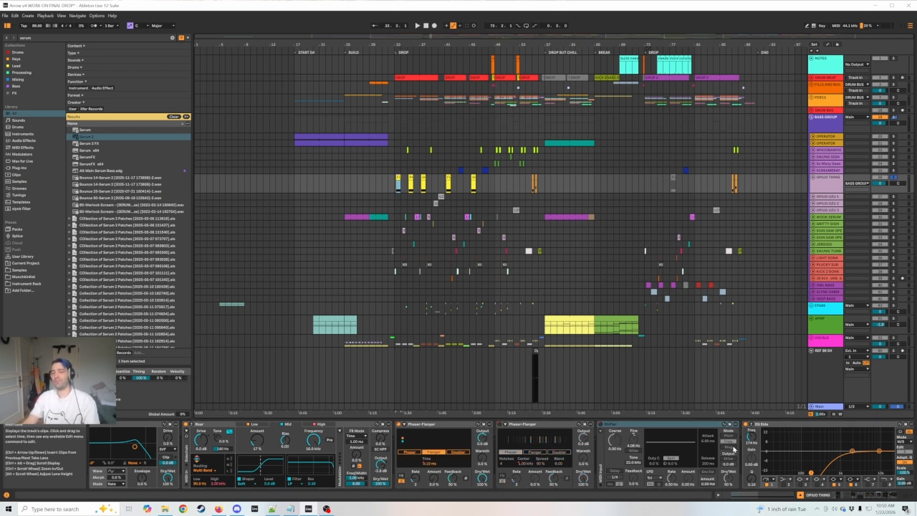
Open the SPAN analyzer from the Main track and move its window clear of the first drop's clips.
left_click(832, 410)
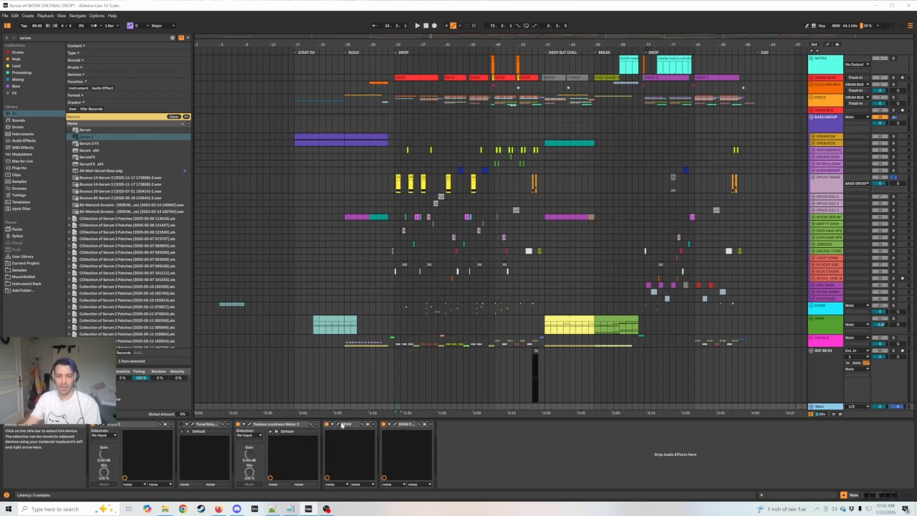
left_click(339, 425)
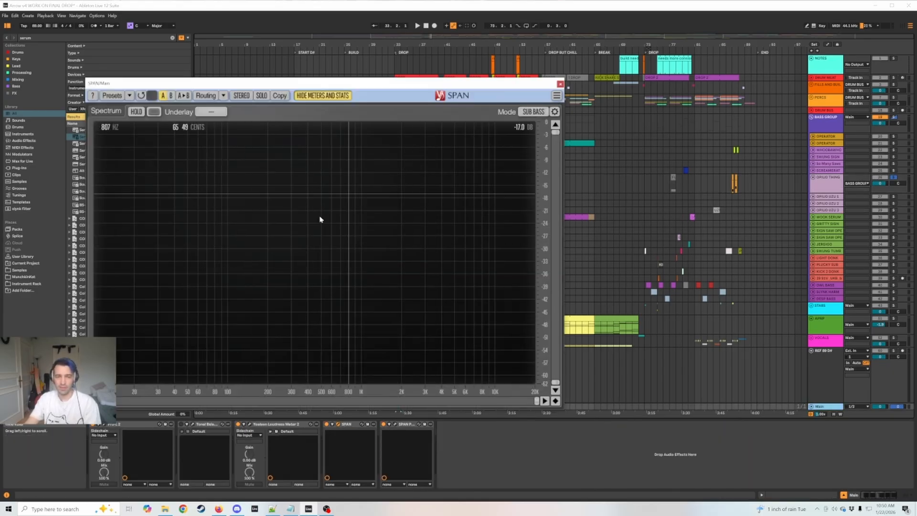
left_click_drag(471, 86, 317, 45)
Play the FLANGER clip on OPIUO THING at the start of the first drop and check its spectrum in SPAN.
left_click(398, 177)
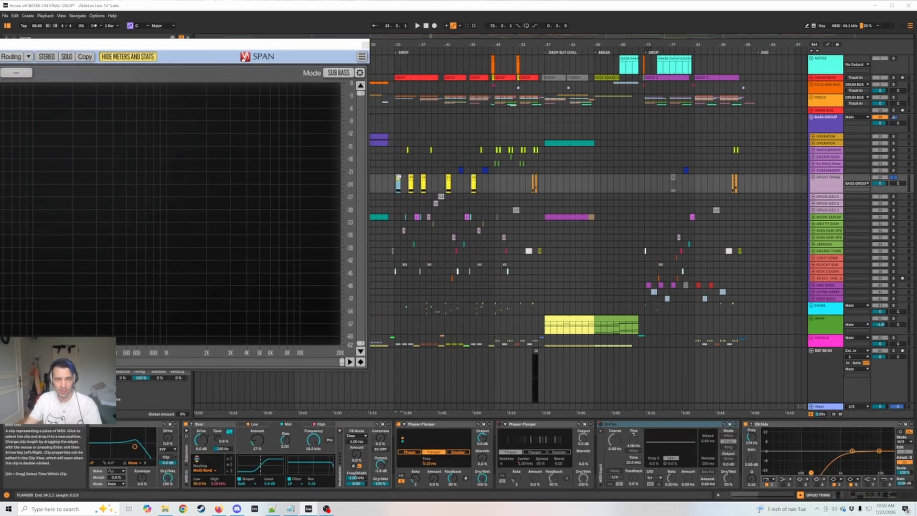
left_click_drag(398, 45, 536, 81)
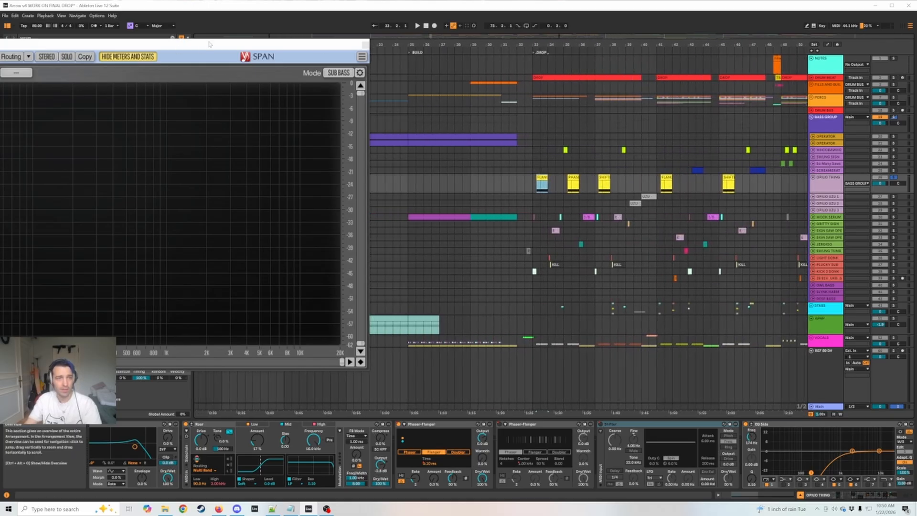
left_click_drag(207, 44, 354, 36)
key("space")
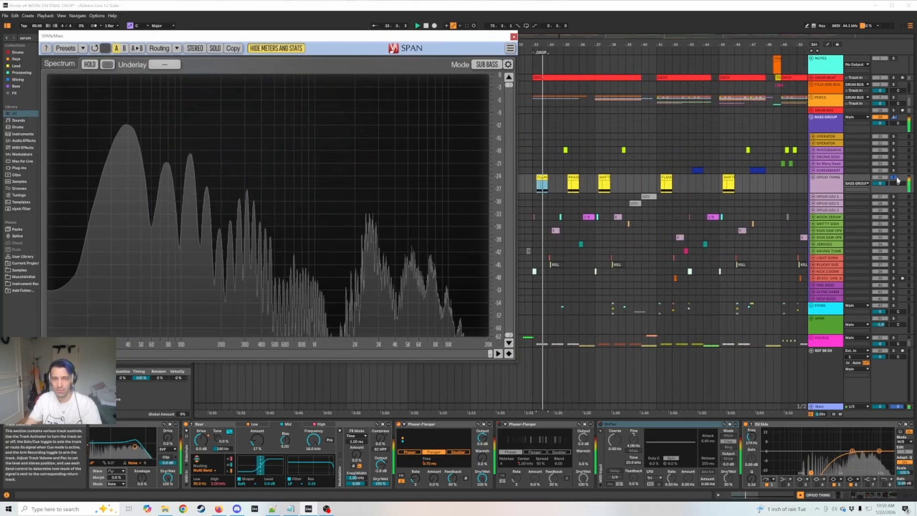
key("space")
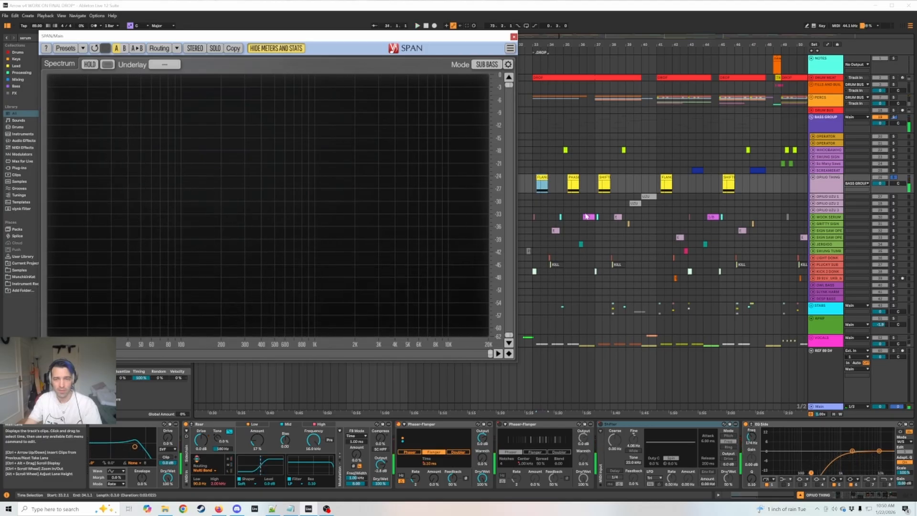
Play the phaser clip on OPIUO THING and the FLANGER clip again to compare their spectra in SPAN.
left_click(576, 176)
key("space")
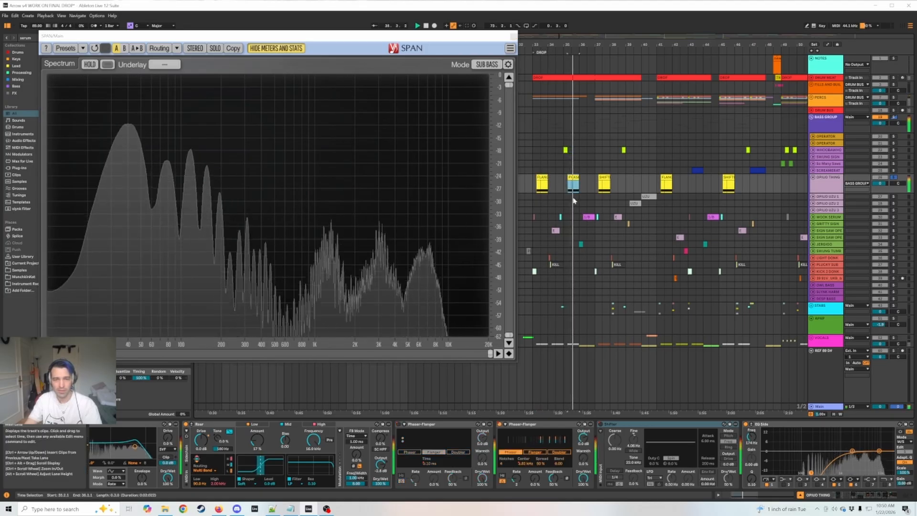
key("space")
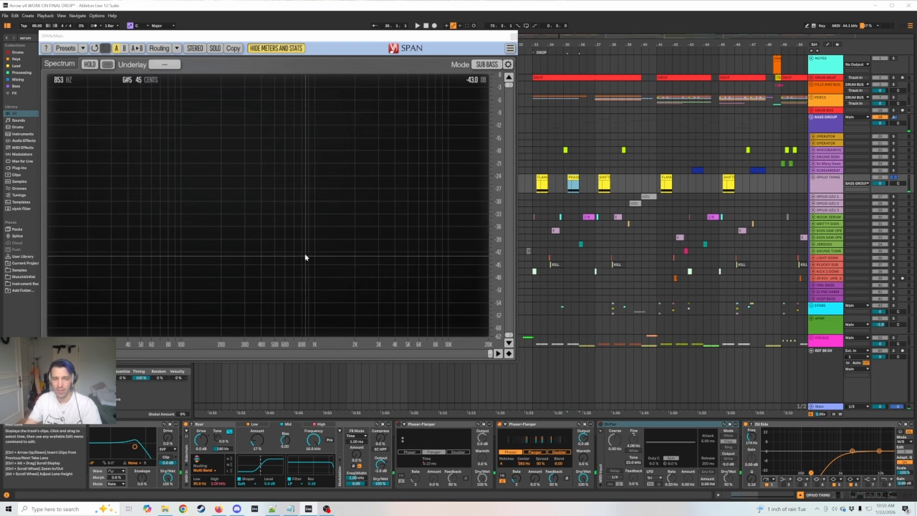
left_click(542, 176)
key("space")
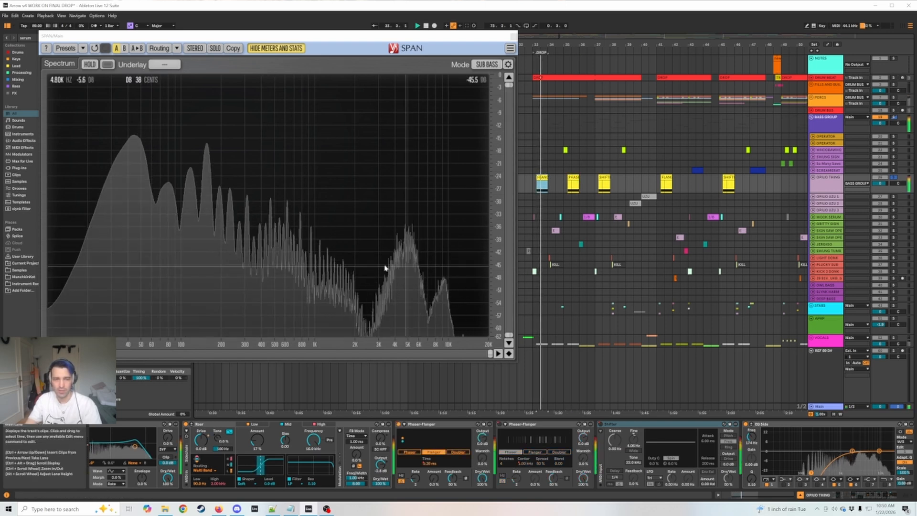
key("space")
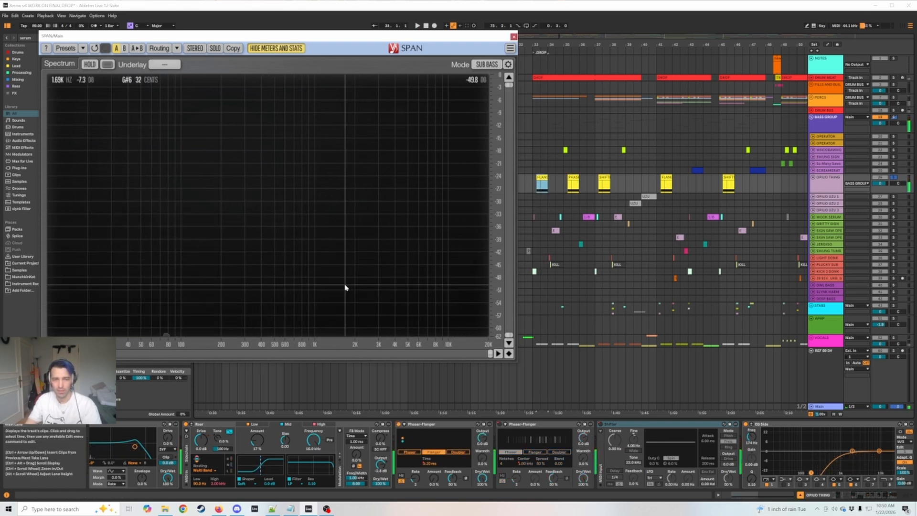
Play the SHIFTER clip on OPIUO THING and check its spectrum in SPAN.
left_click(608, 182)
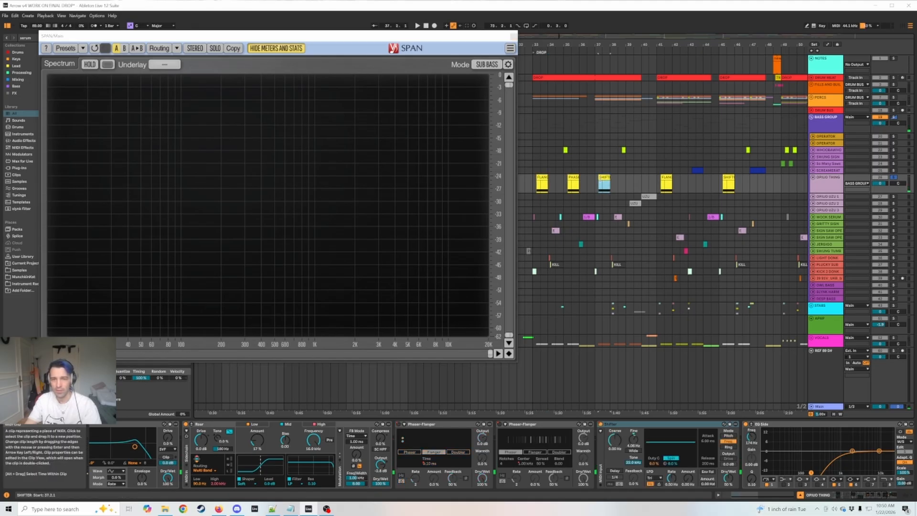
key("space")
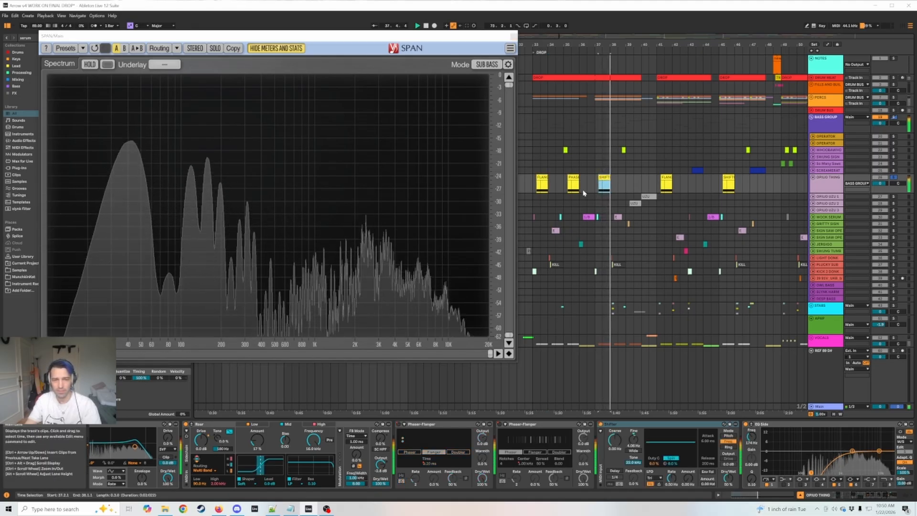
key("space")
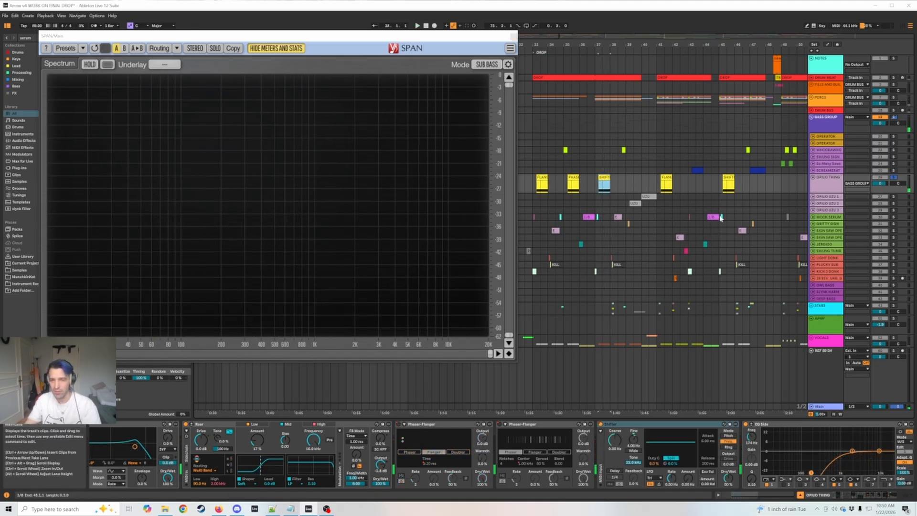
Solo the OPIUO UZU 1 and OPIUO UZU 2 tracks and play their UZU clips to compare the spectra.
left_click(893, 196)
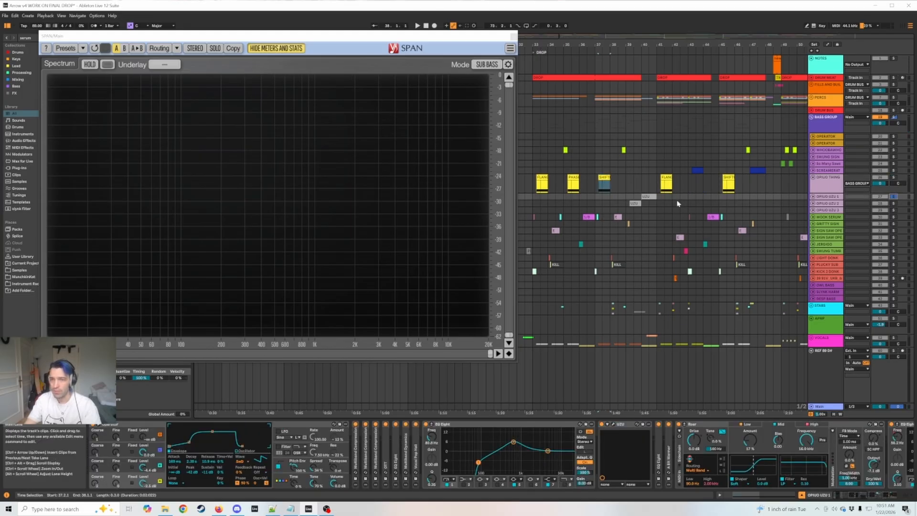
left_click(647, 196)
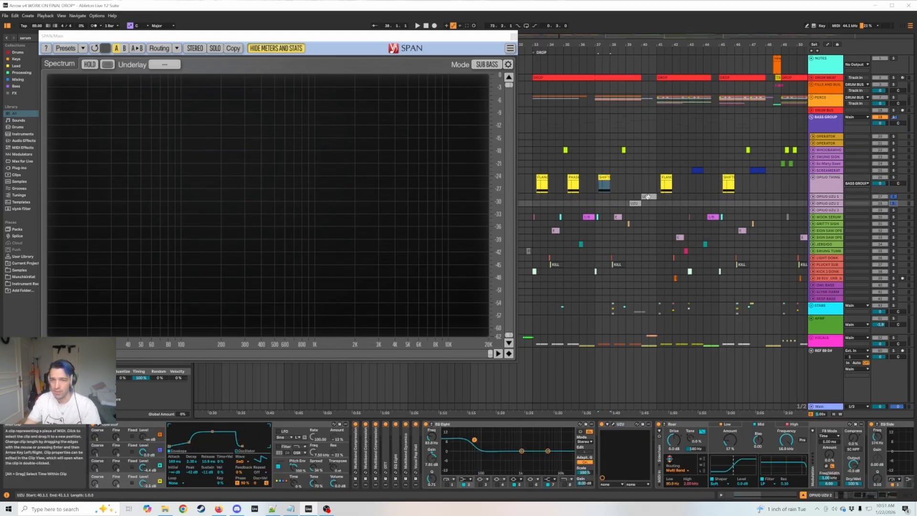
key("space")
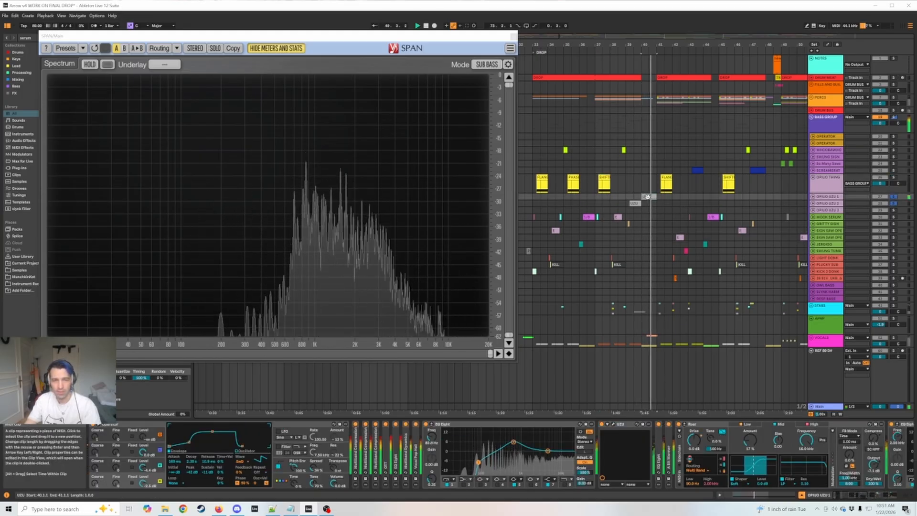
left_click(634, 203)
key("space")
key("space")
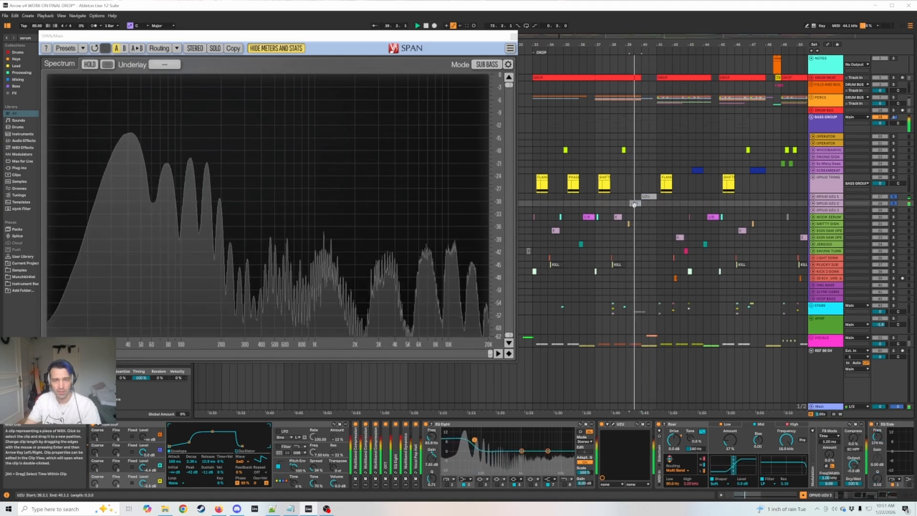
key("space")
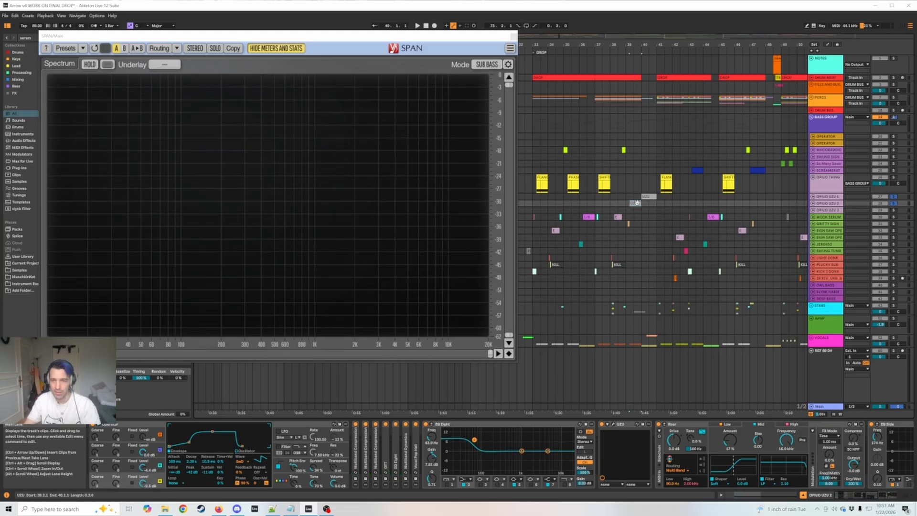
Open the notes of the OPIUO UZU 2 clip, audition its low note, and return to that track's devices.
key("shift+Tab")
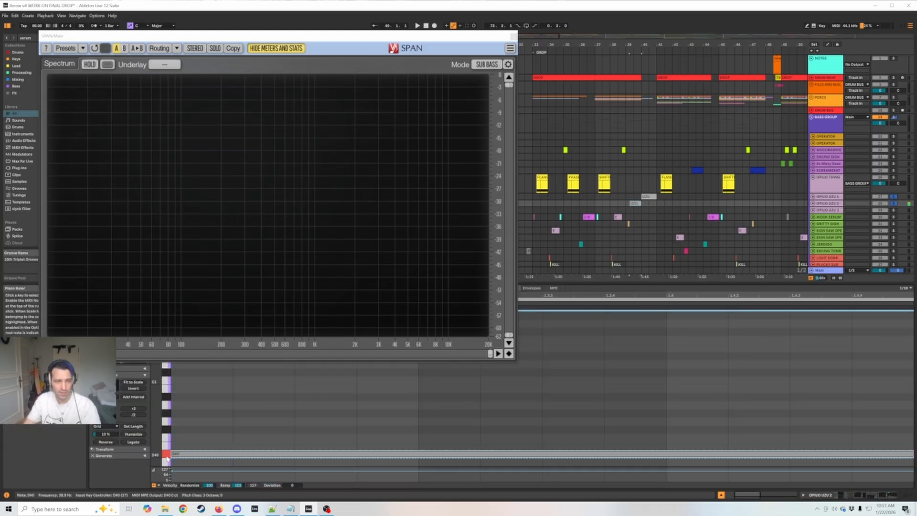
left_click(167, 459)
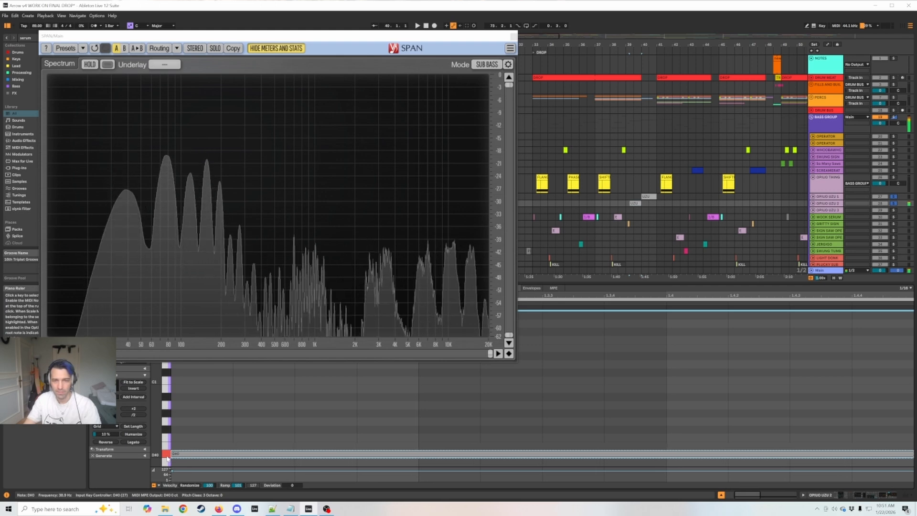
left_click(835, 207)
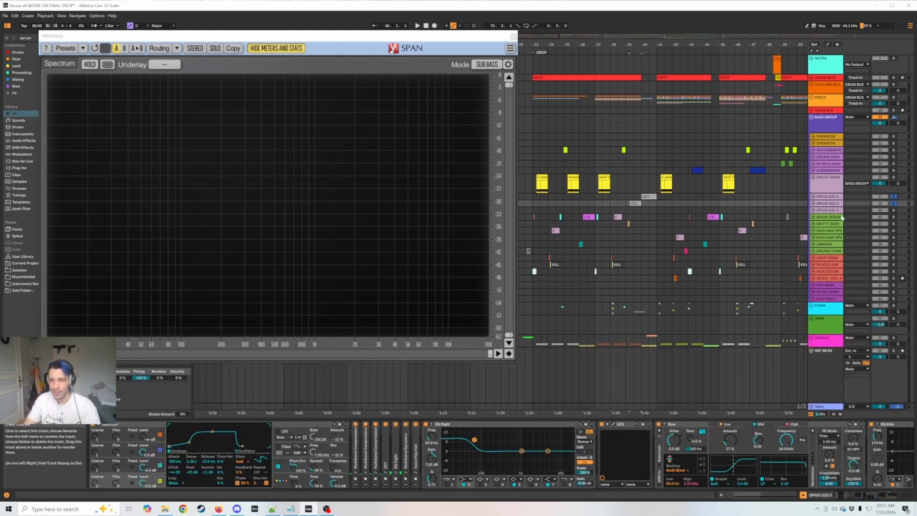
Look through the device chains on OPIUO UZU 1, OPIUO THING and OPIUO UZU 3.
left_click(829, 196)
left_click(832, 184)
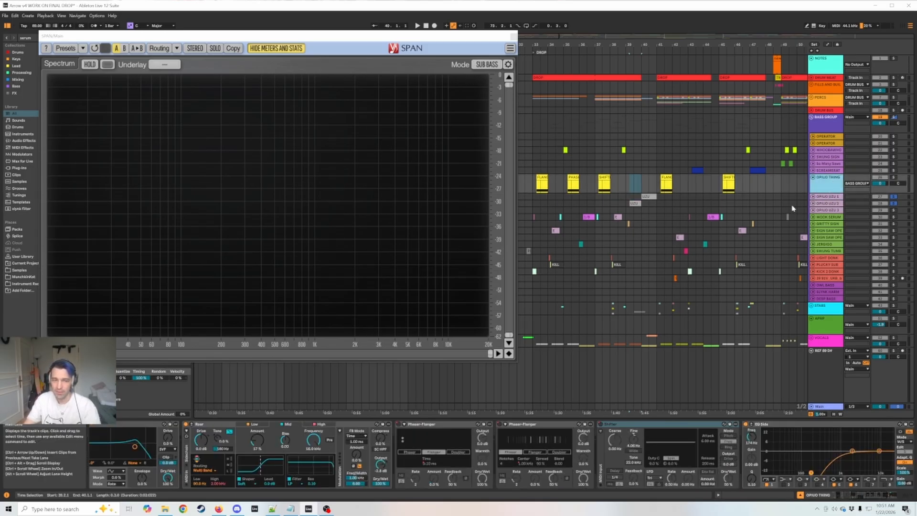
left_click(826, 210)
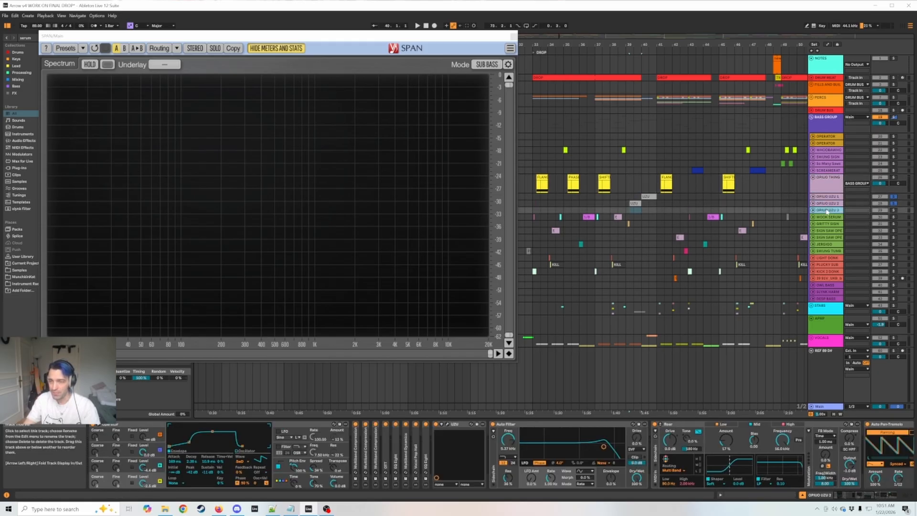
Fold the OPIUO THING track and insert a new MIDI track below the SCREAMERATOR track.
left_click(832, 185)
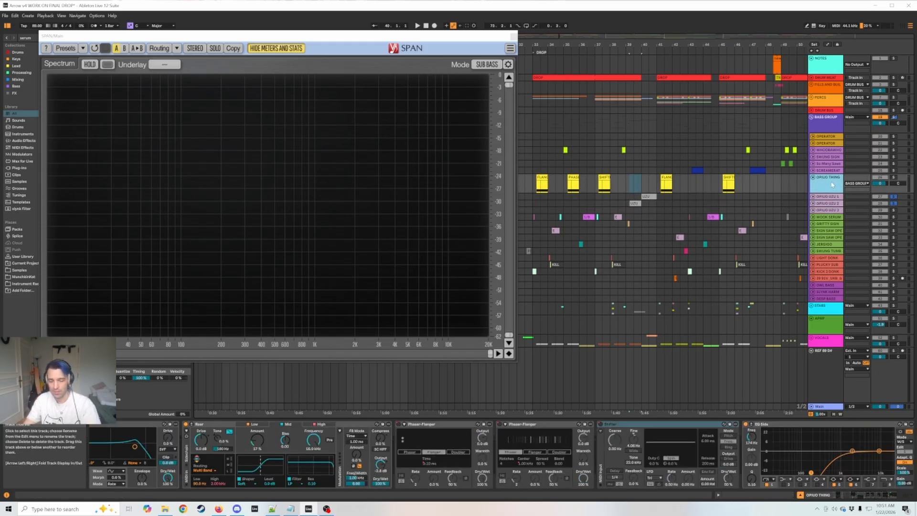
key("Left")
left_click(821, 171)
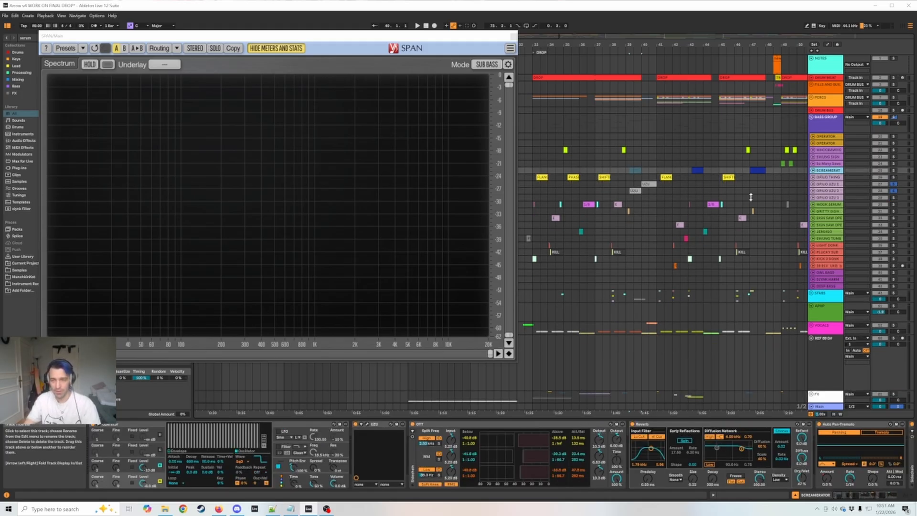
key("ctrl+shift+t")
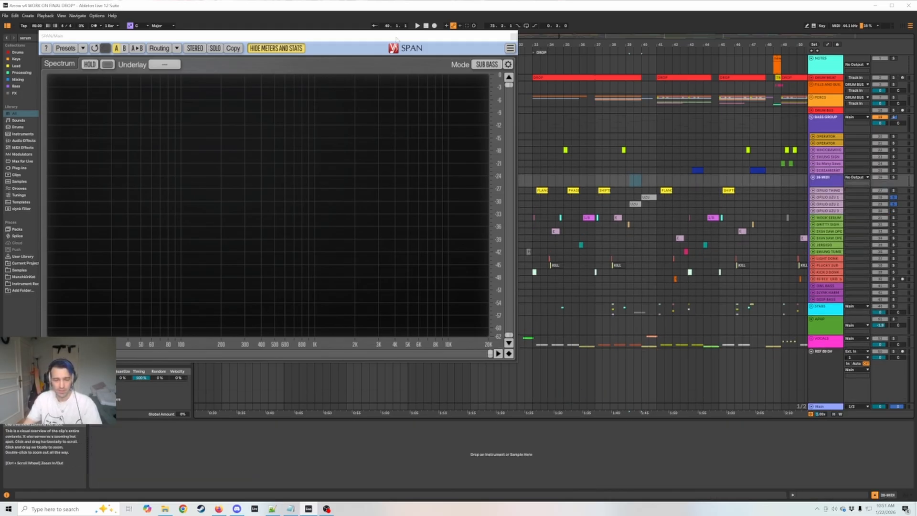
Search the browser for "oper", move SPAN off the results, and load Operator onto the new MIDI track.
key("ctrl+f")
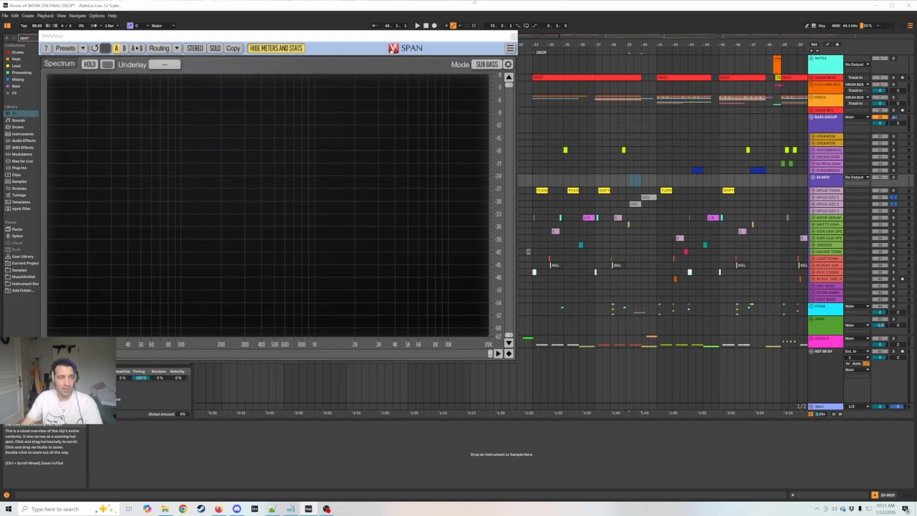
left_click_drag(317, 36, 500, 30)
left_click(93, 156)
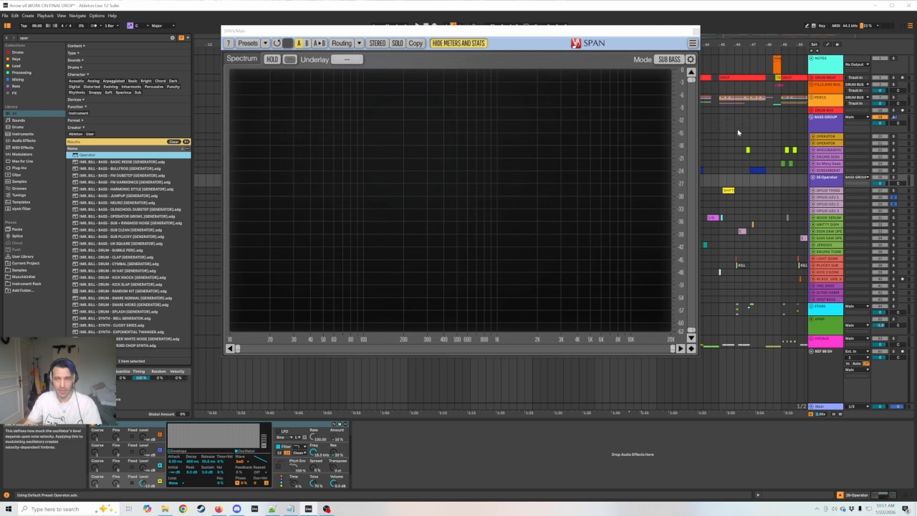
Create a three-bar MIDI clip from bar 46 on the Operator track and fill it with a single D#3 note.
left_click_drag(734, 182, 779, 182)
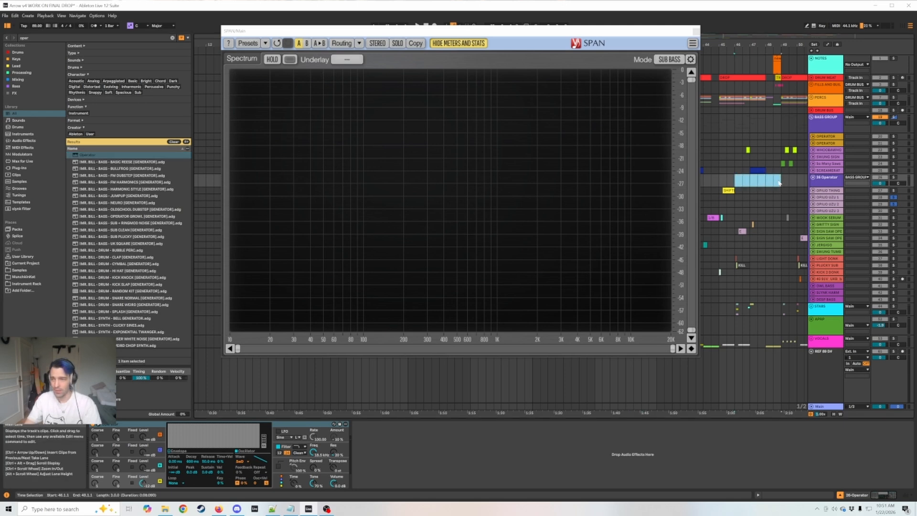
key("ctrl+shift+m")
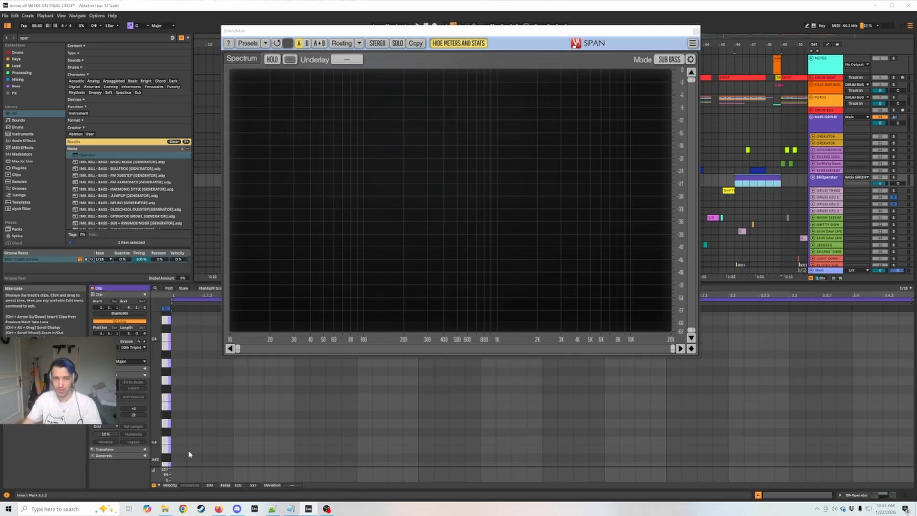
double_click(176, 432)
key("Up")
key("Up")
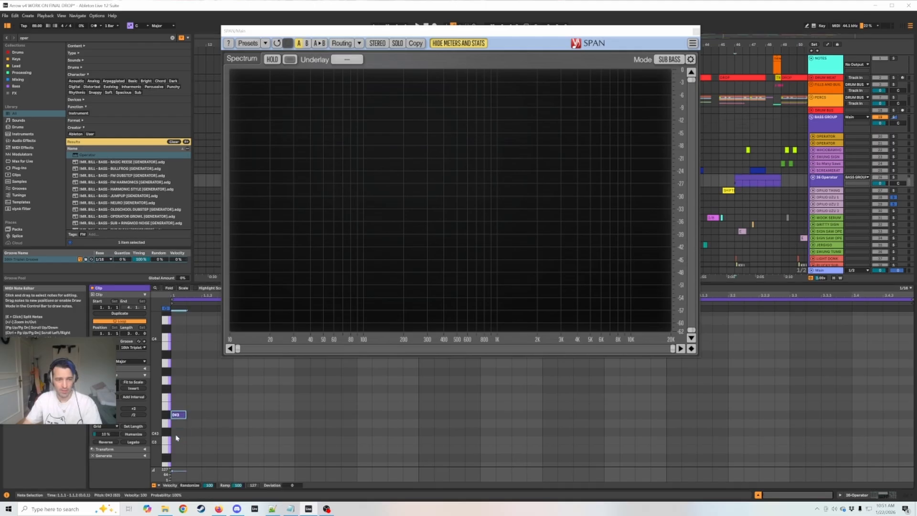
left_click(133, 442)
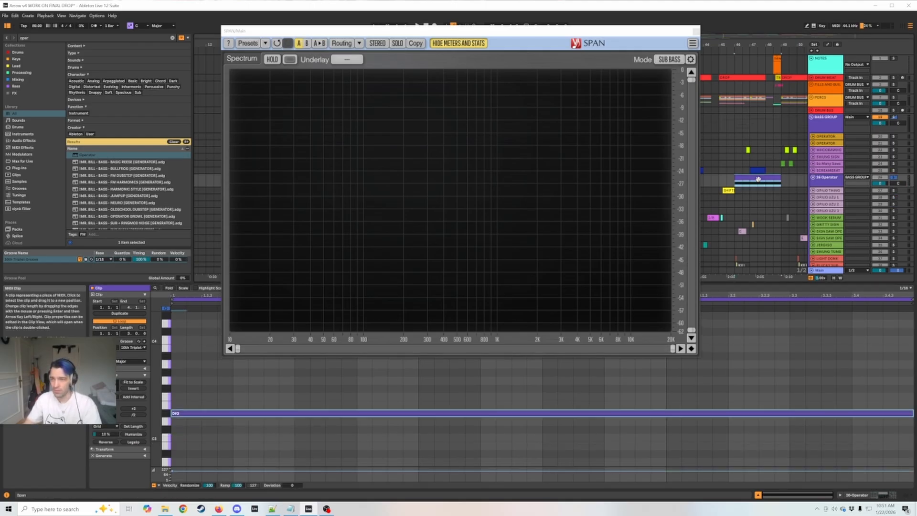
Play the new clip, transpose its note down three octaves to D#0, and show the Operator's controls.
key("space")
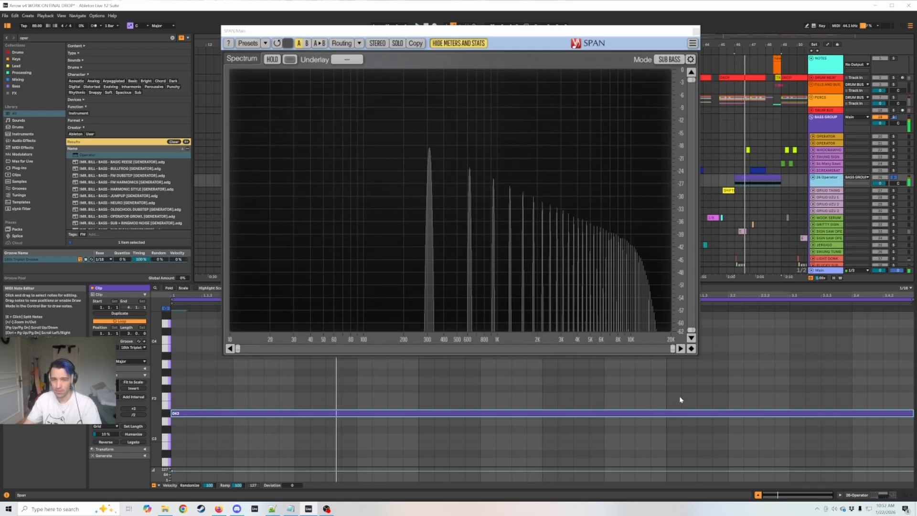
key("shift+Down")
key("shift+Down")
key("shift+Down")
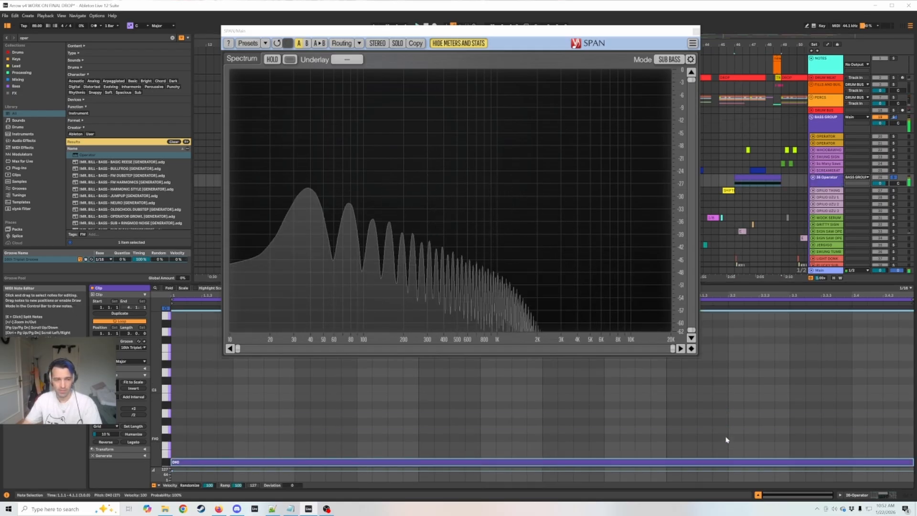
left_click(827, 177)
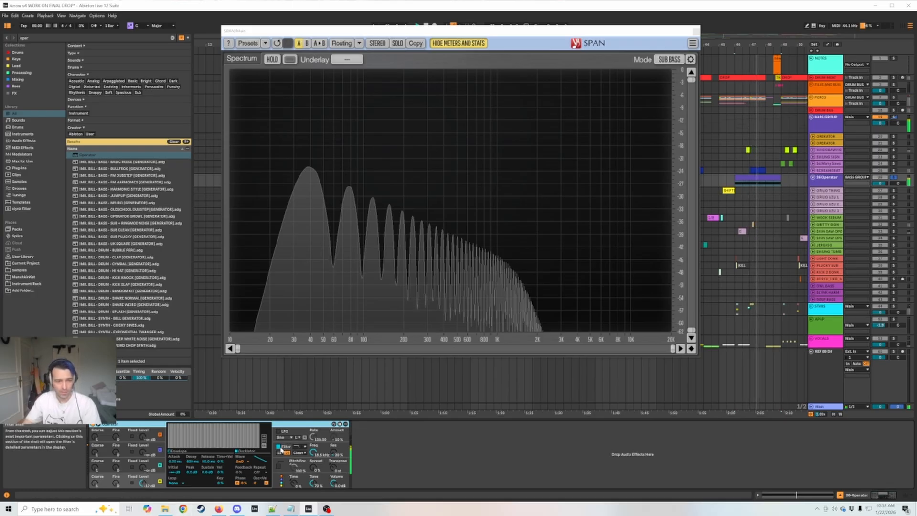
Switch off Operator's filter, enable its pitch envelope, and play the clip to hear the result.
left_click(301, 457)
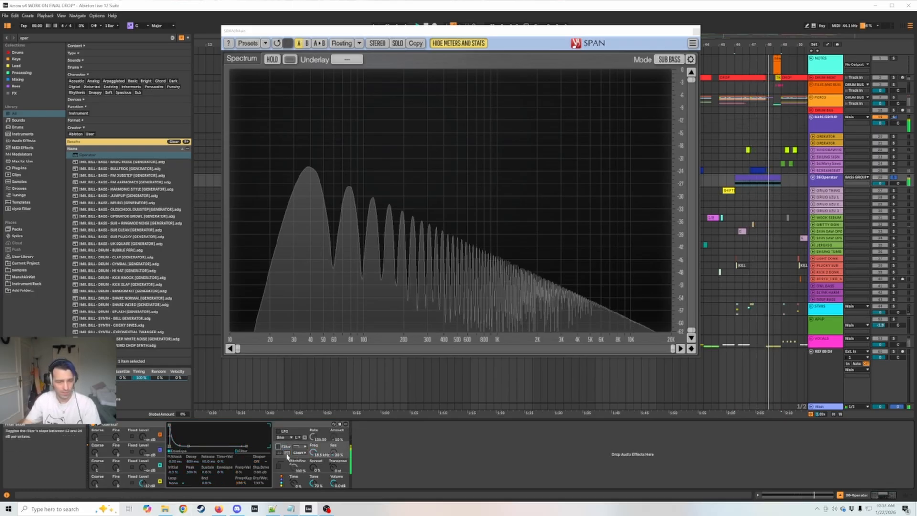
left_click(279, 466)
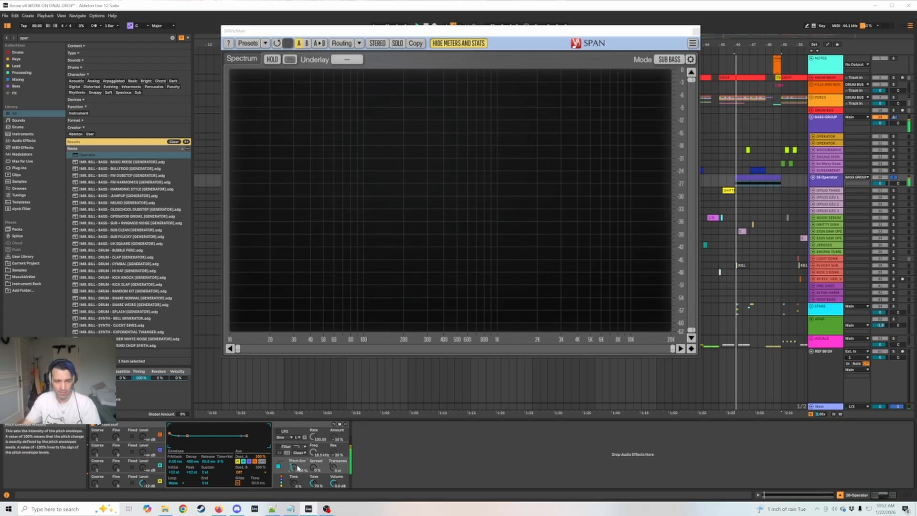
key("space")
key("space")
key("space")
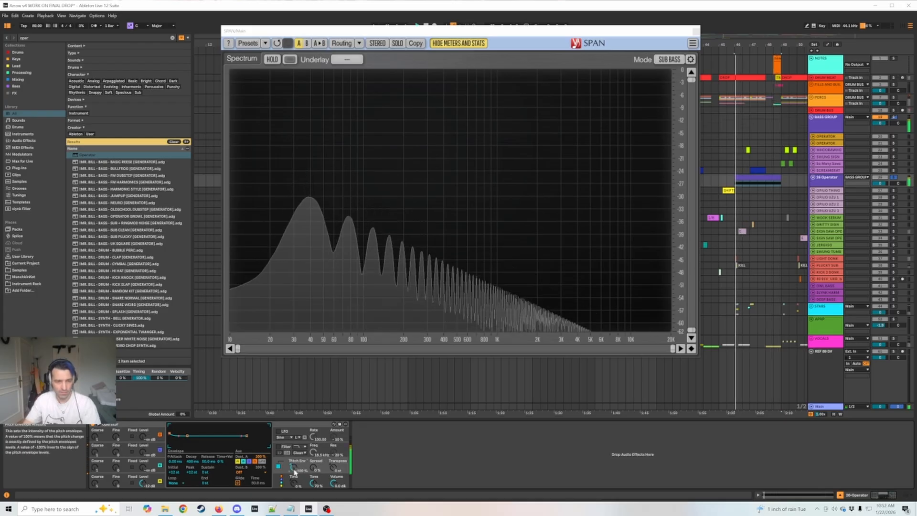
Lengthen the pitch envelope's decay and set its Initial value to +48 st, auditioning the clip.
key("space")
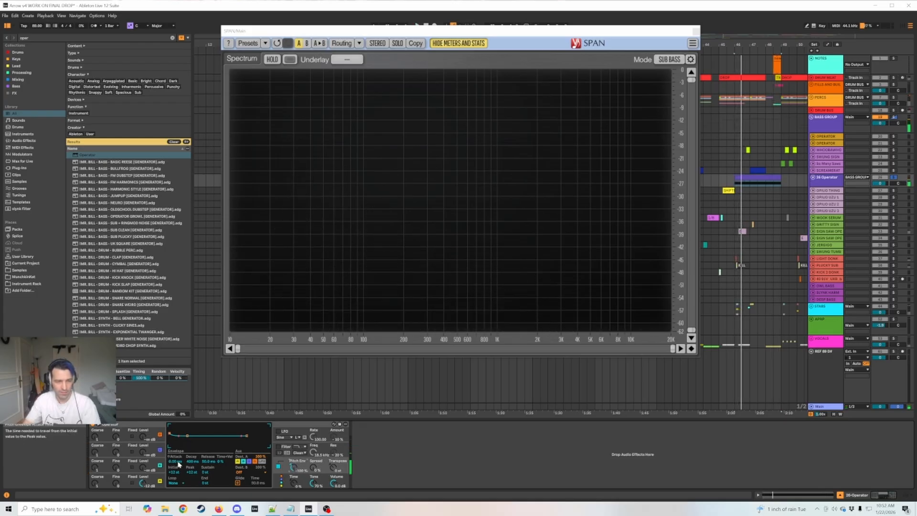
key("space")
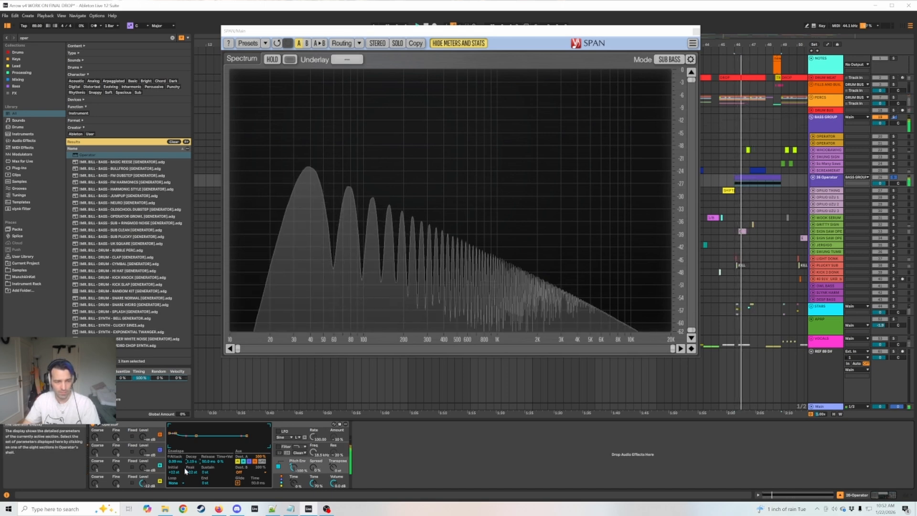
key("space")
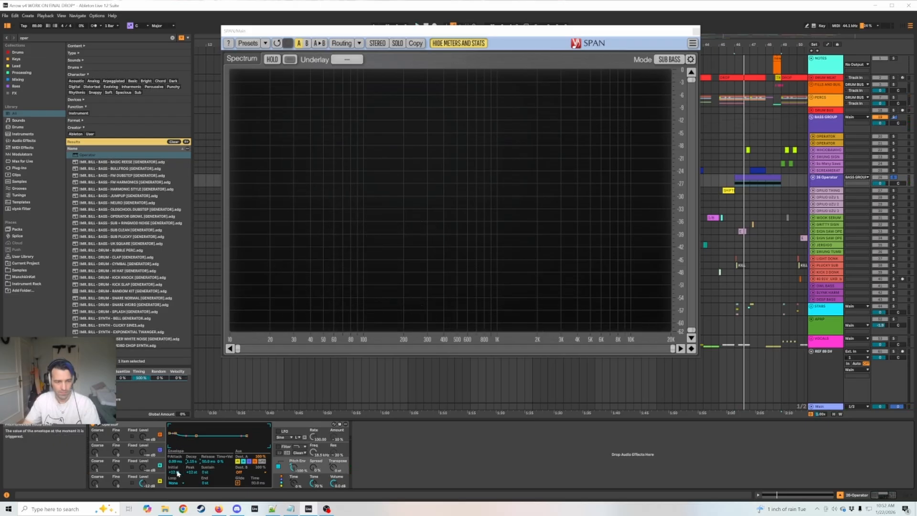
key("space")
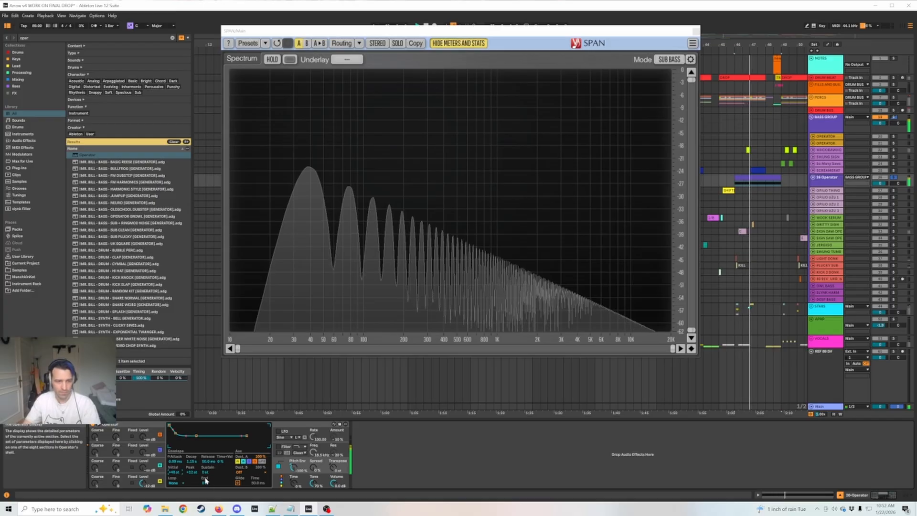
key("space")
Try the pitch envelope's Peak at -48 st, play the clip, and undo the change.
left_click_drag(191, 472, 192, 509)
key("space")
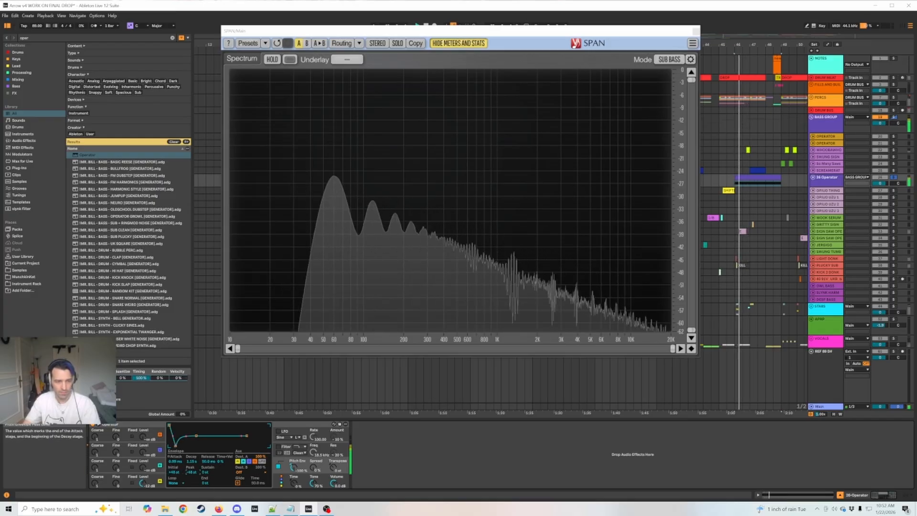
key("space")
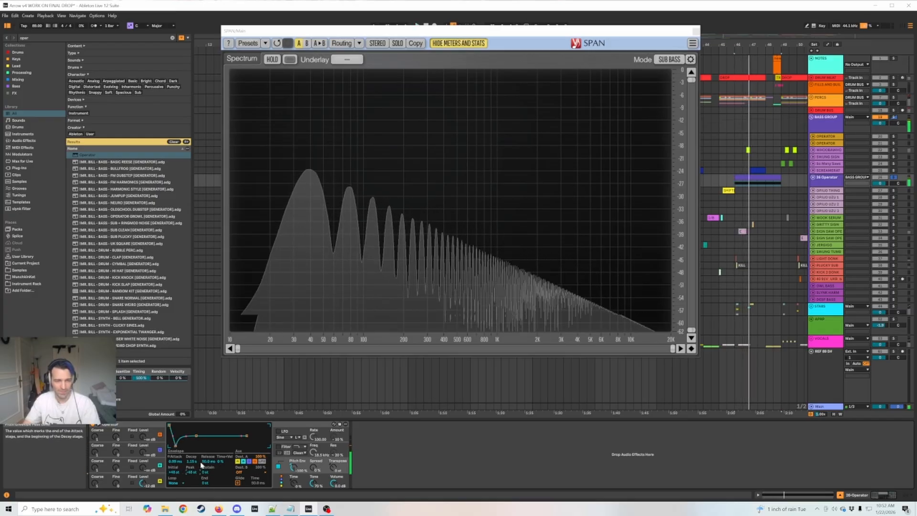
key("ctrl+z")
Play the clip with the restored envelope, raise Operator's Spread, and audition the widened sound.
key("space")
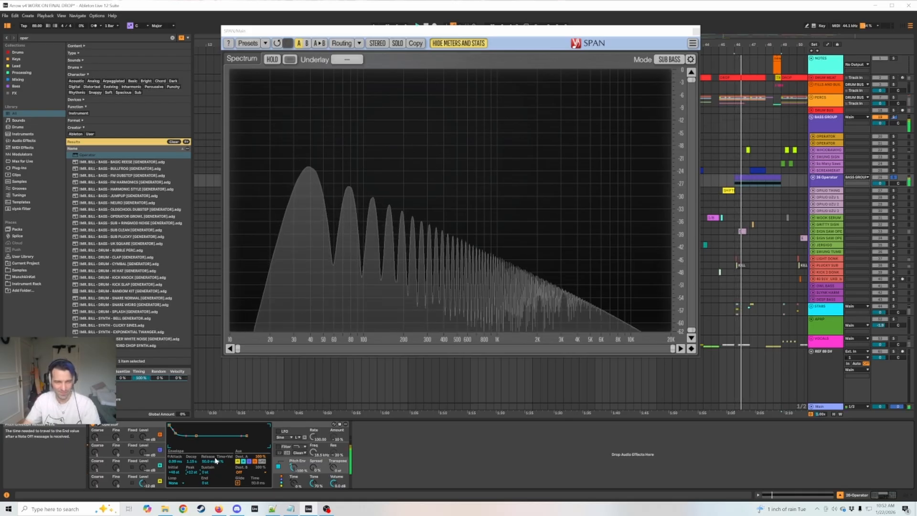
key("space")
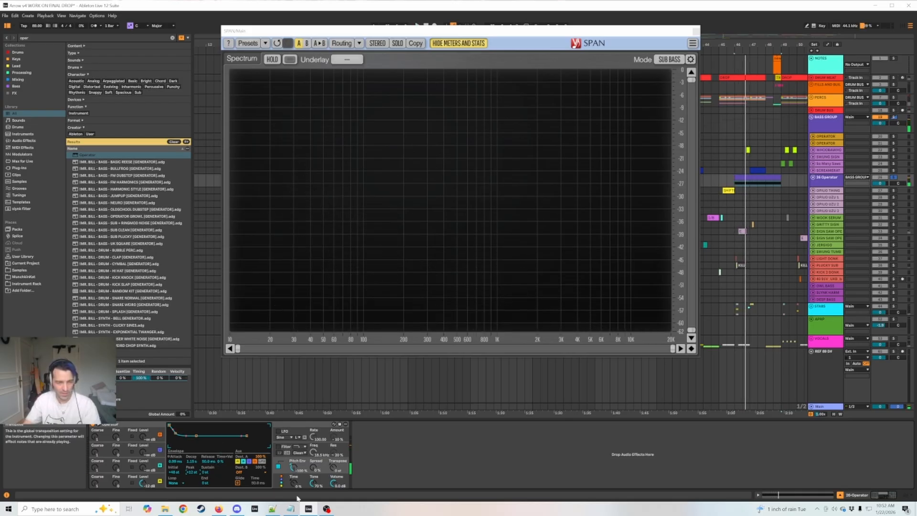
key("space")
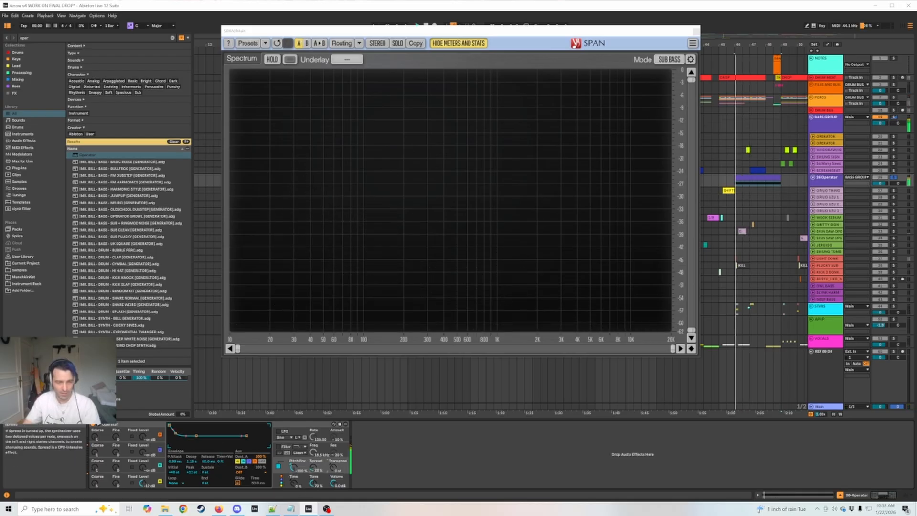
key("space")
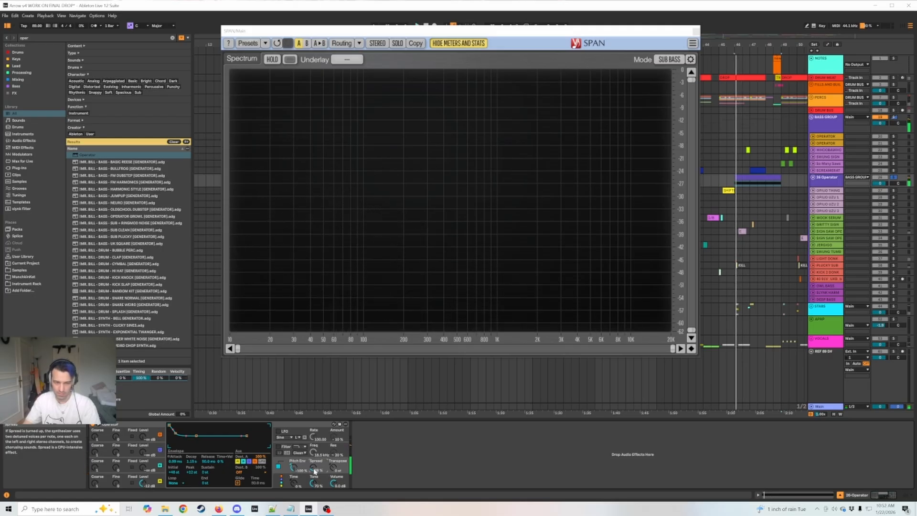
key("space")
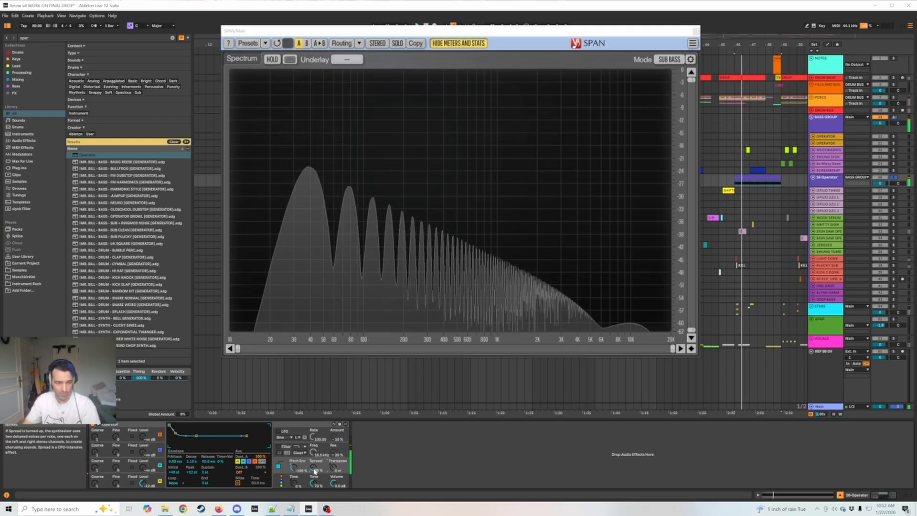
key("space")
Set the active oscillator's level to 0.0 dB and play the louder bass.
left_click(146, 486)
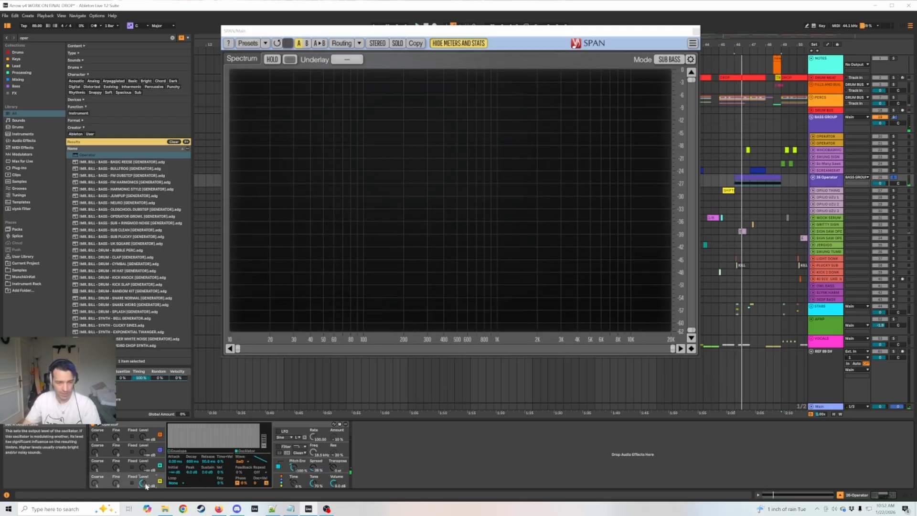
key("space")
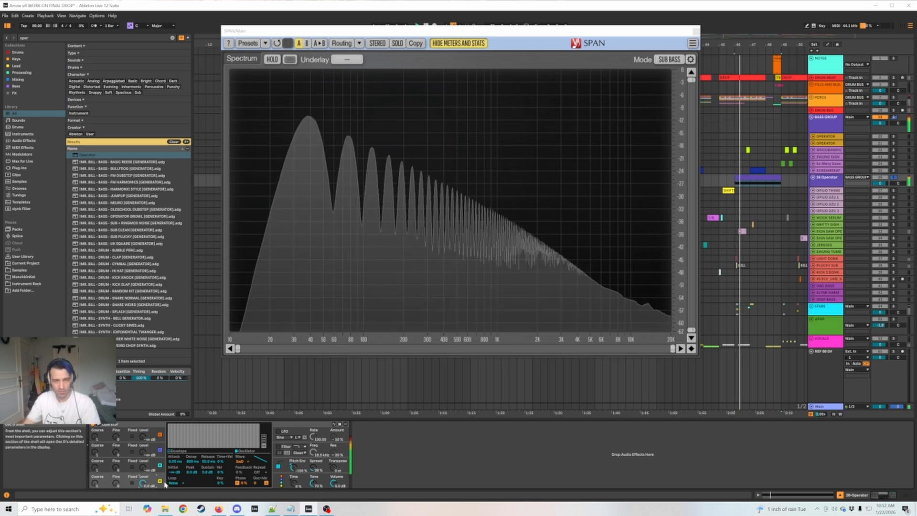
key("space")
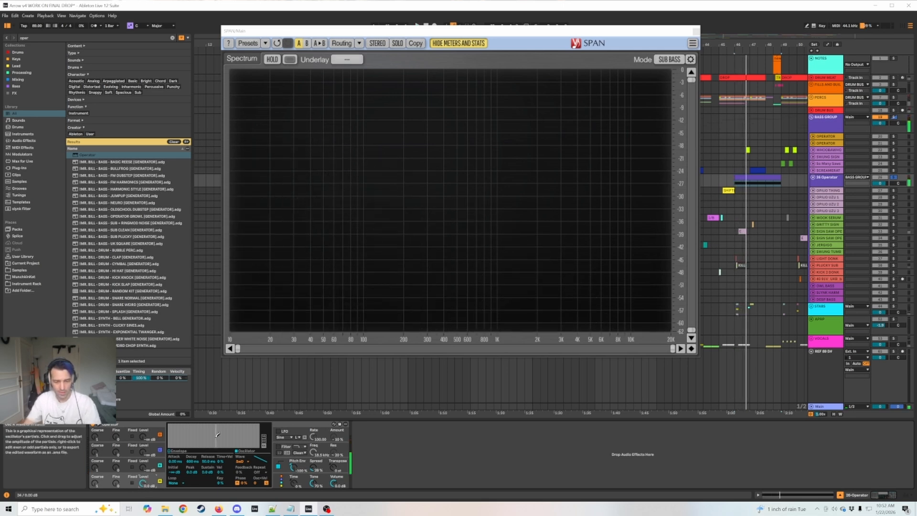
Search the browser for "uzu", load UZU after Operator, and move its window away from SPAN's graph during playback.
type("zu")
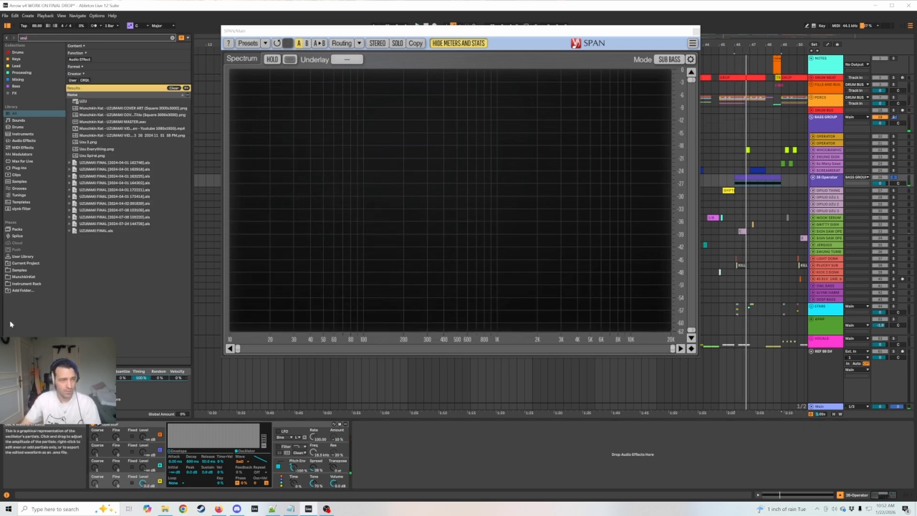
left_click(80, 103)
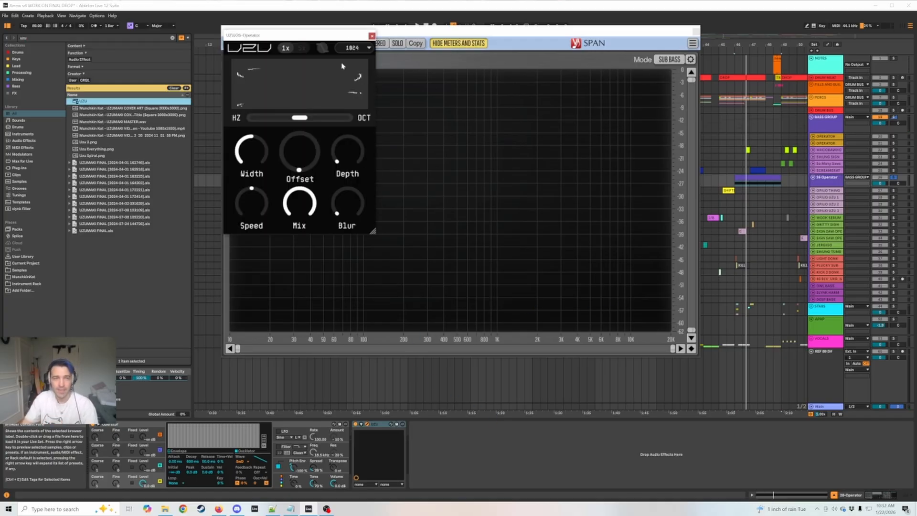
left_click_drag(312, 38, 687, 89)
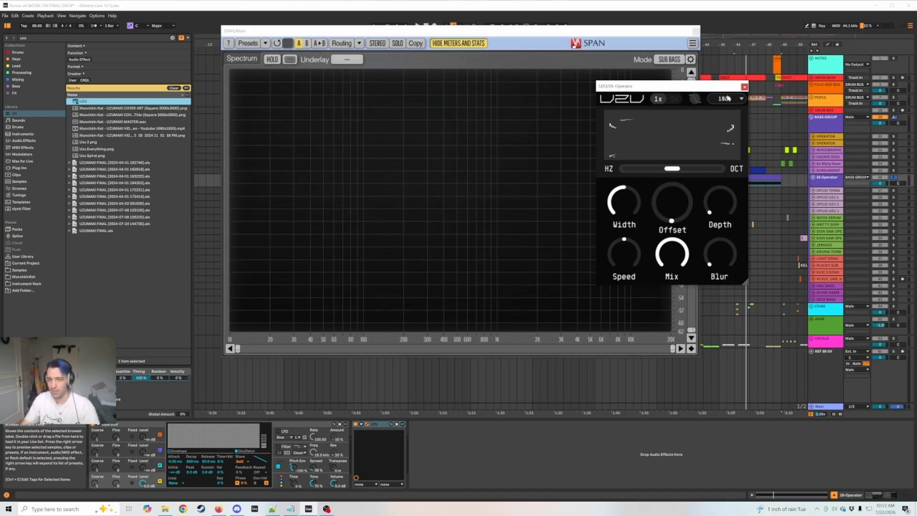
key("space")
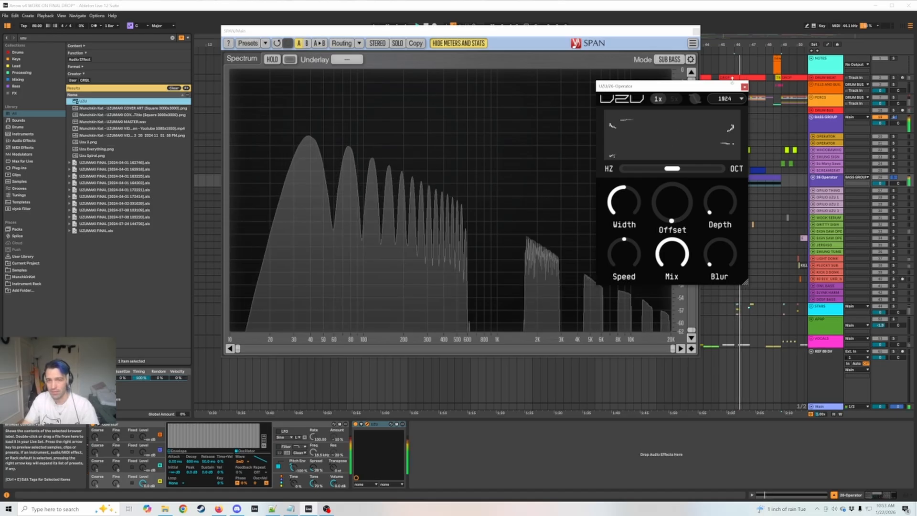
left_click_drag(693, 89, 776, 53)
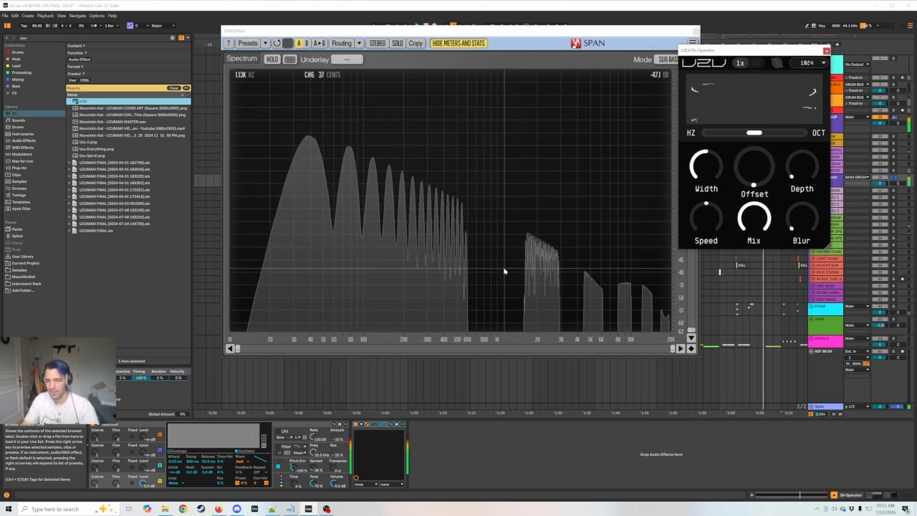
Vary UZU's Speed in both directions while playing the bass, leave it positive, and raise Depth.
key("space")
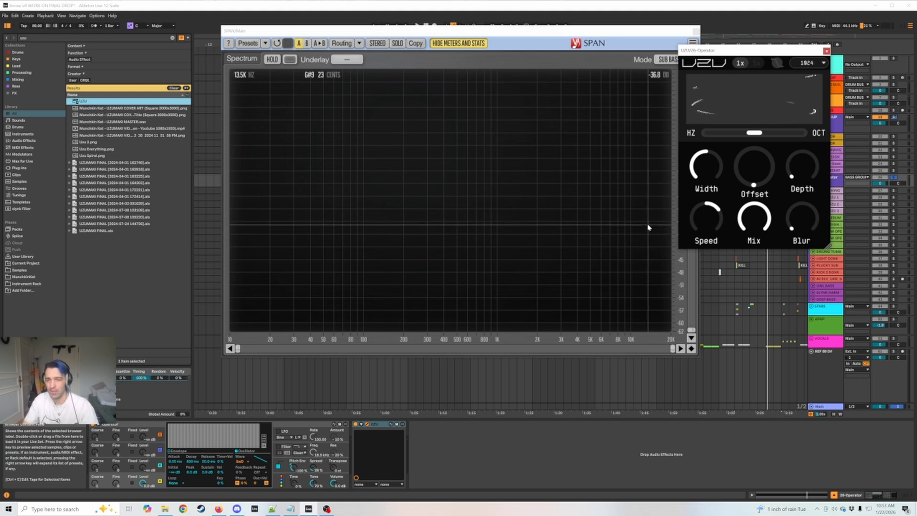
key("space")
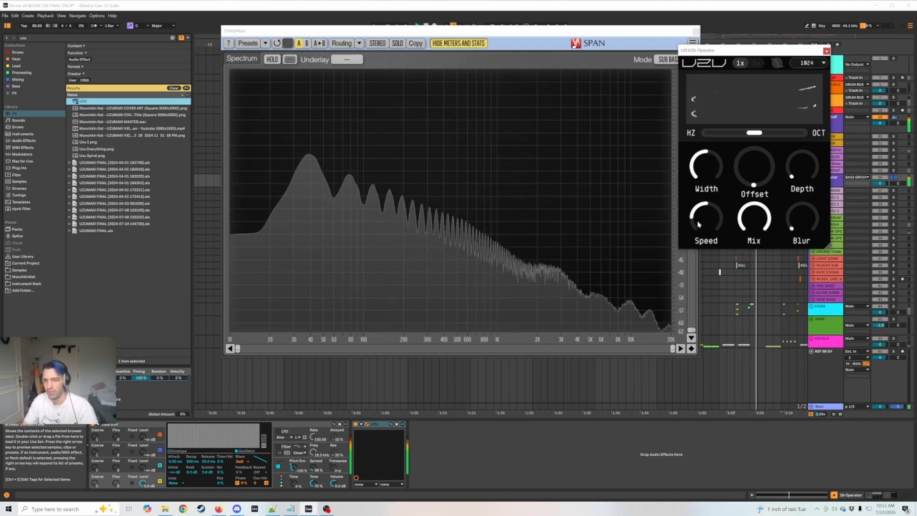
left_click_drag(700, 208, 714, 184)
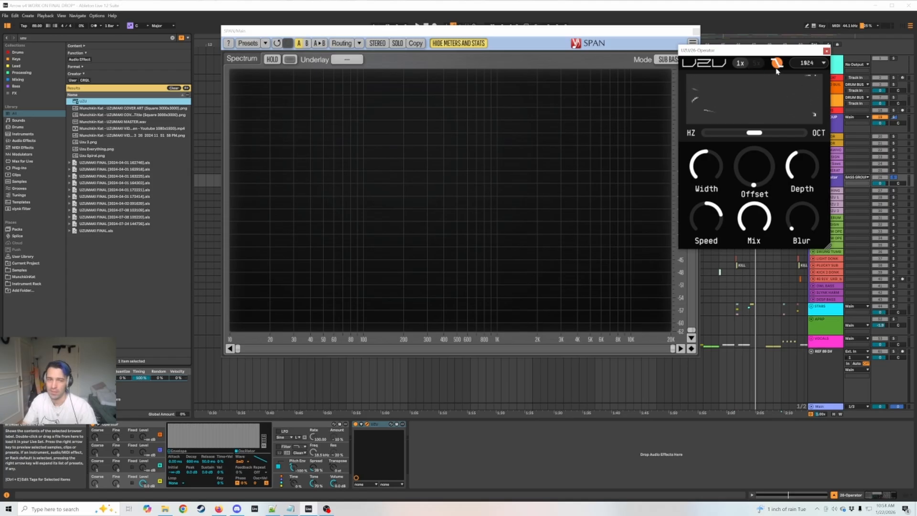
Audition the bass with UZU's orange mode enabled, switch that mode off, and set the speed multiplier to 5x.
key("space")
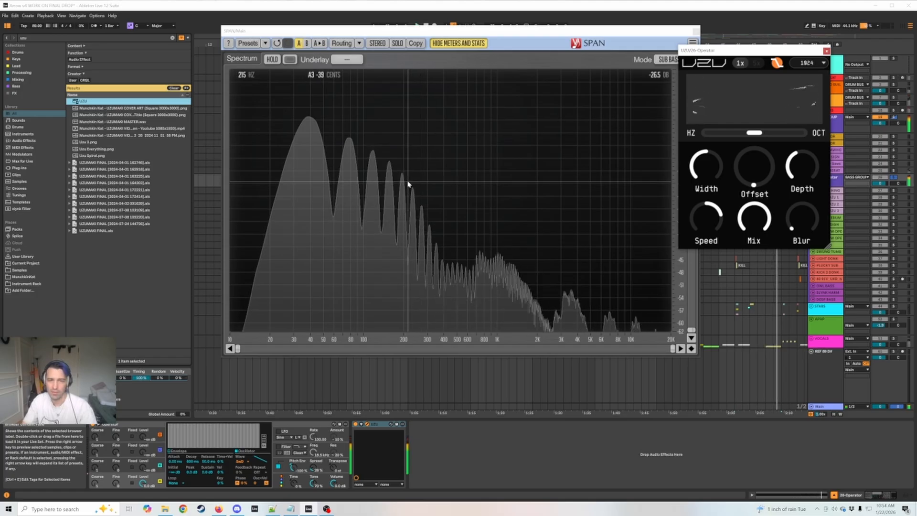
key("space")
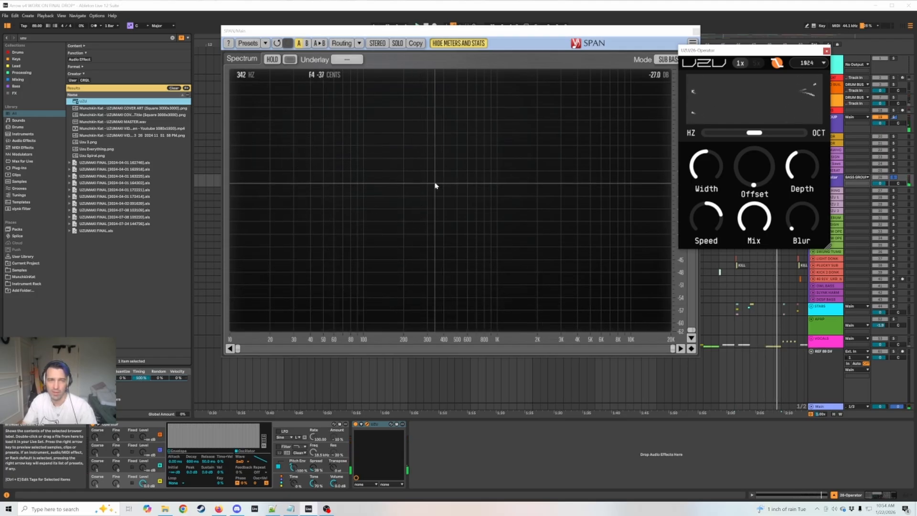
key("space")
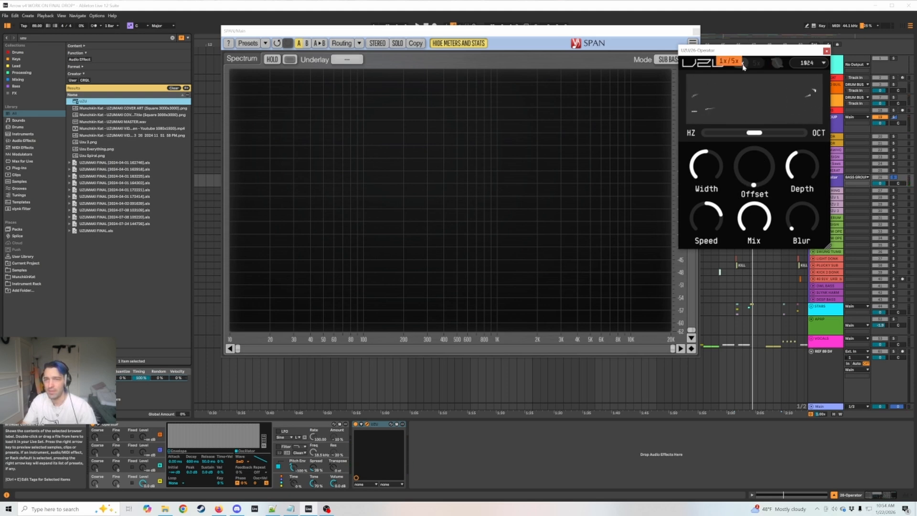
key("space")
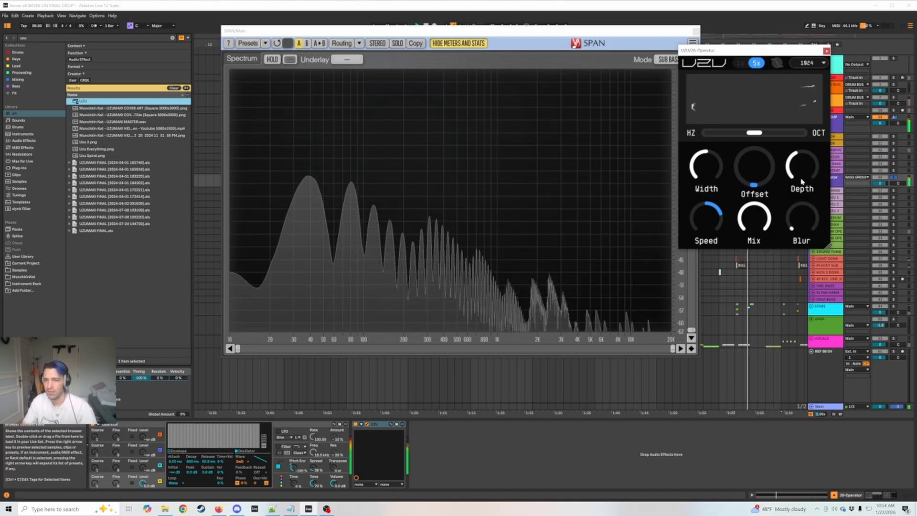
Adjust UZU's Depth and sweep its Width between minimum and maximum during playback, leaving Width at maximum.
mouse_move(807, 177)
left_mouse_down()
mouse_move(809, 131)
mouse_move(803, 189)
mouse_move(798, 176)
left_mouse_up()
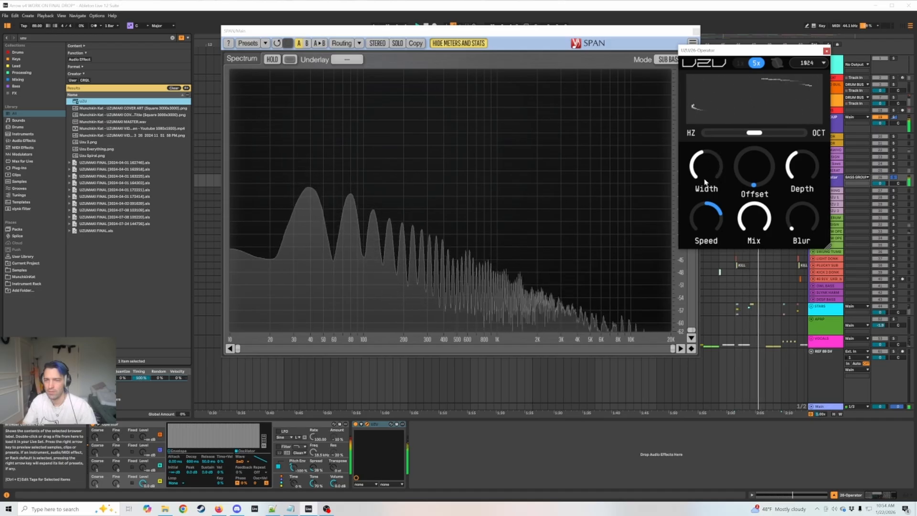
left_click_drag(707, 179, 713, 153)
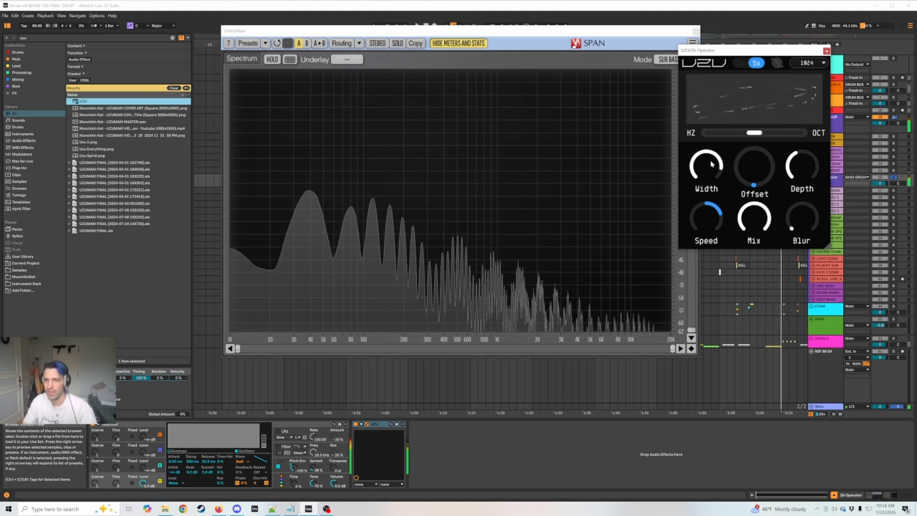
key("space")
key("space")
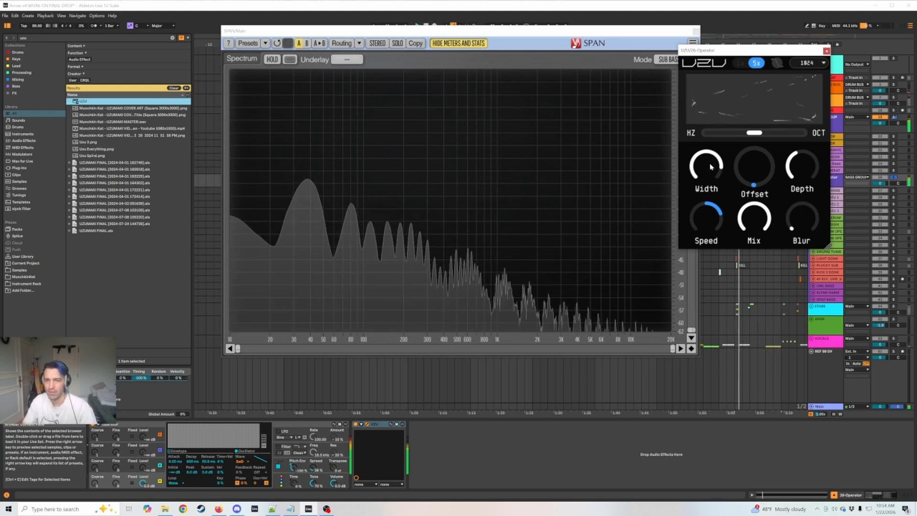
left_click_drag(710, 170, 716, 250)
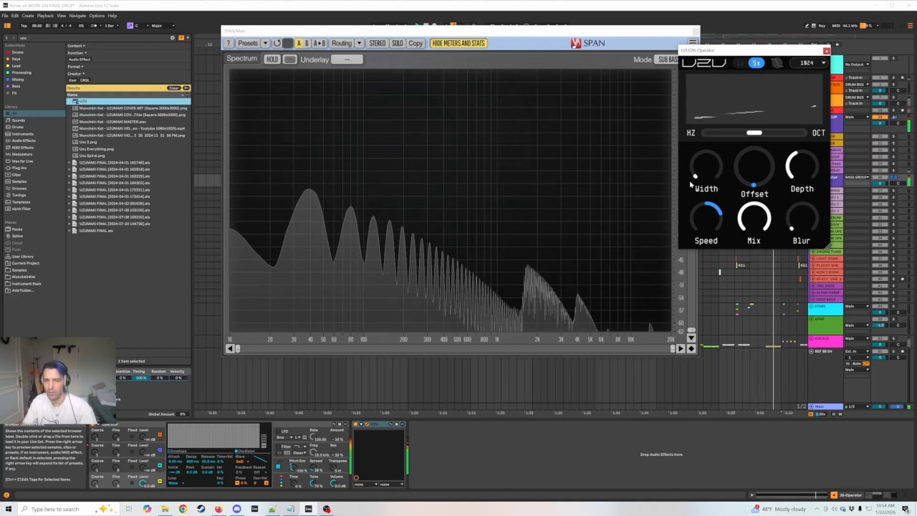
left_click_drag(692, 182, 731, 111)
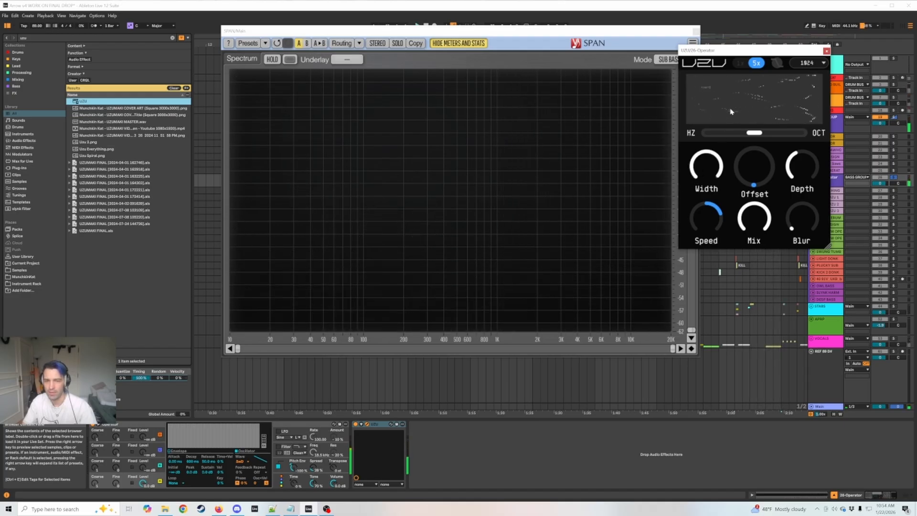
key("space")
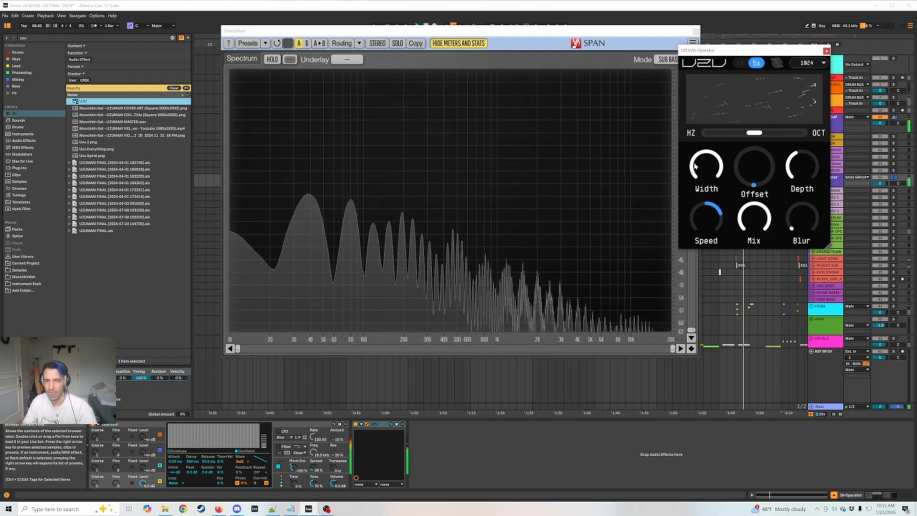
Vary UZU's Offset and sweep its HZ–OCT slider in both directions during playback, leaving the slider toward HZ.
left_click_drag(710, 203, 756, 159)
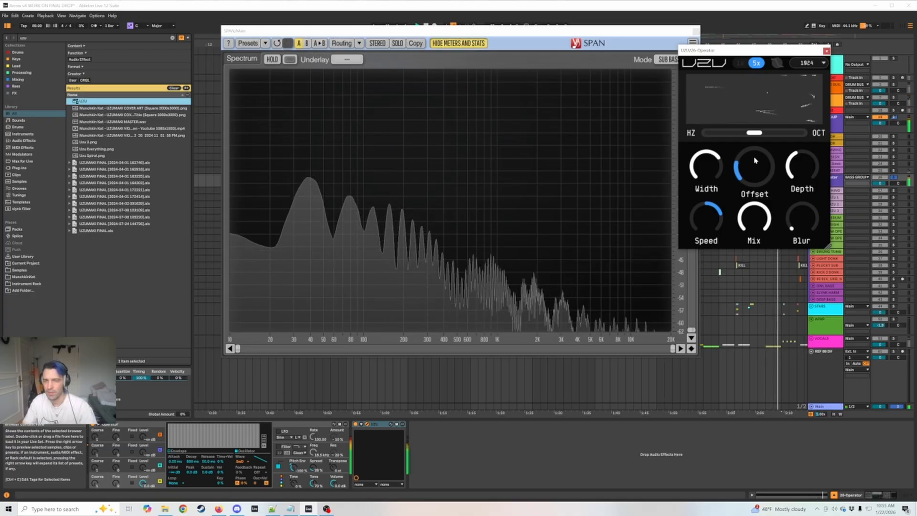
left_click_drag(755, 134, 770, 135)
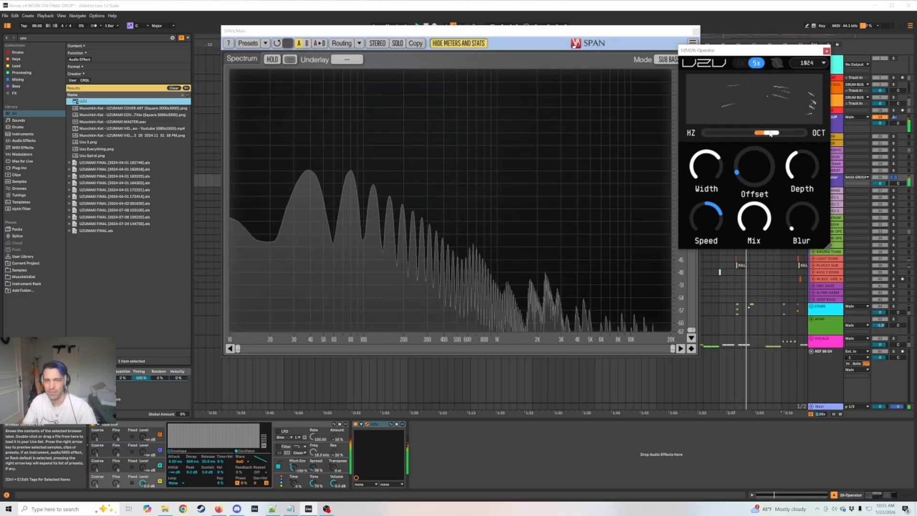
left_click_drag(770, 134, 723, 137)
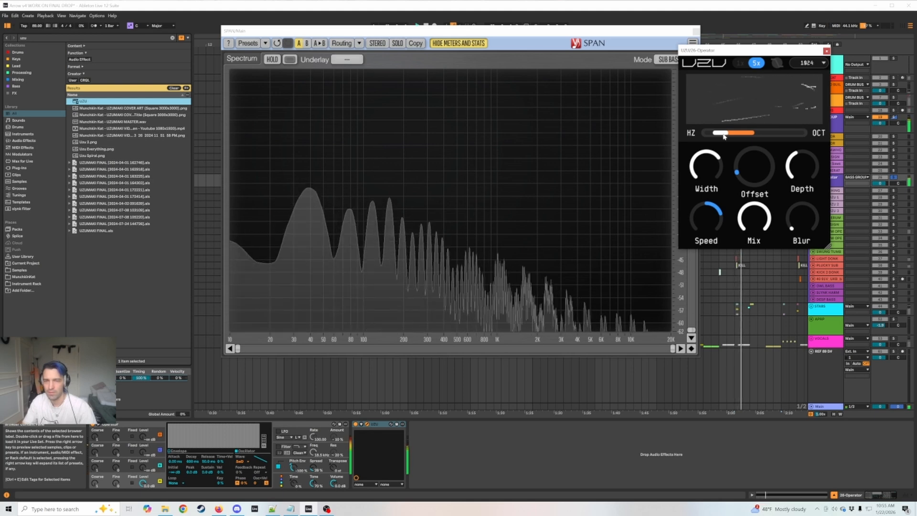
Set UZU's processing size to 2048, raise its Blur slightly, and restart playback to audition the bass.
left_click(807, 62)
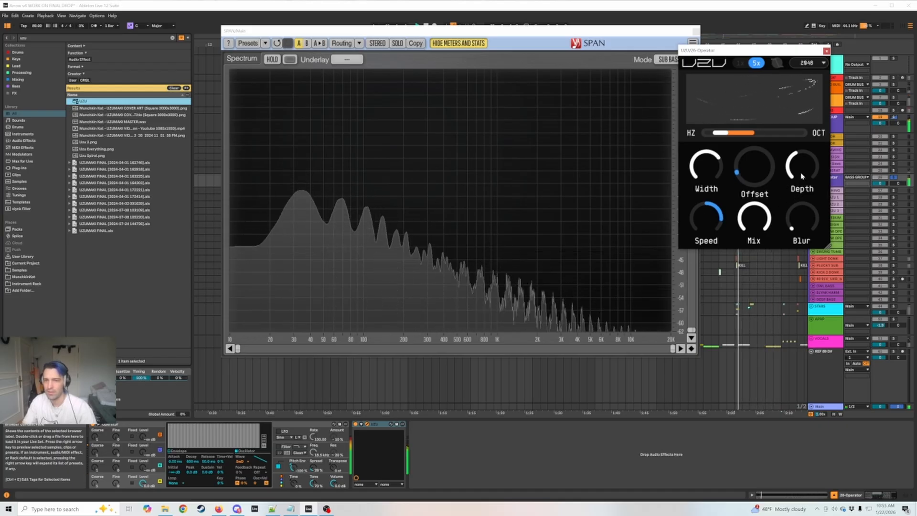
mouse_move(802, 176)
left_mouse_down()
mouse_move(802, 146)
mouse_move(790, 168)
left_mouse_up()
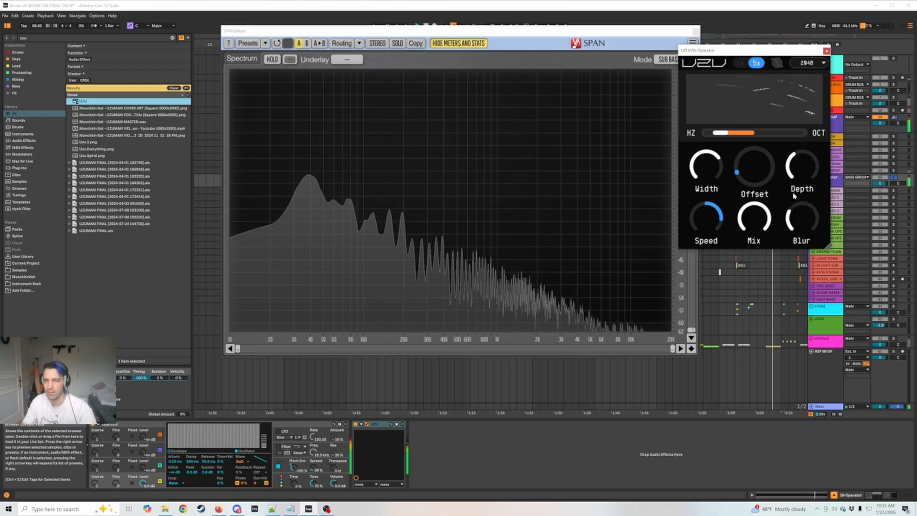
left_click_drag(807, 167, 790, 184)
key("space")
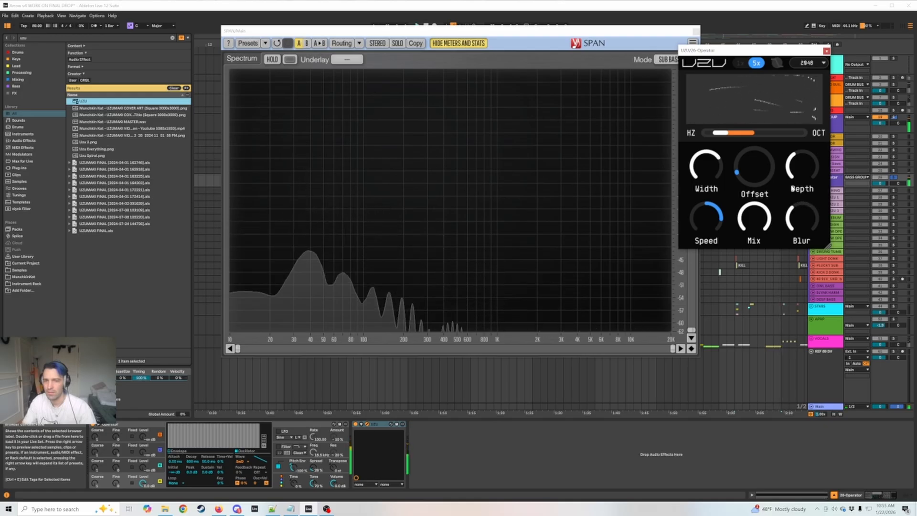
key("space")
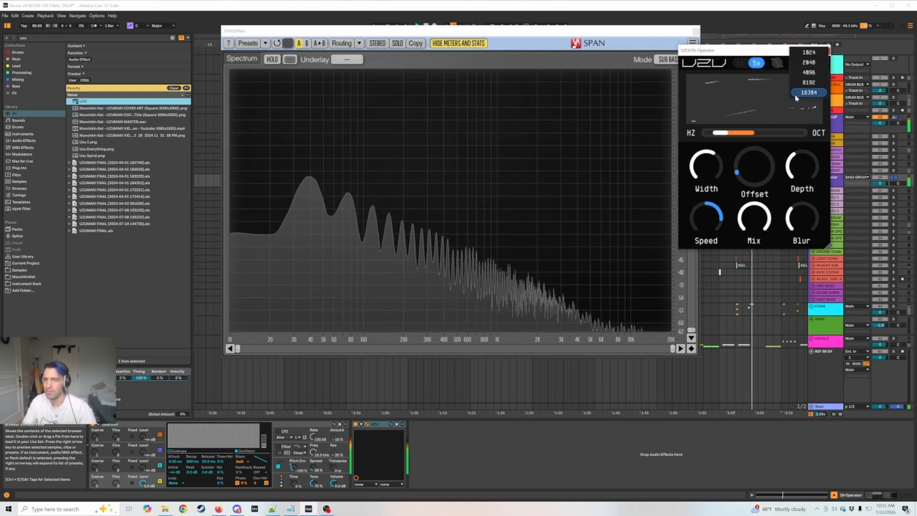
Audition UZU at the 4096 size, raise the size to 16384, and restart playback.
left_click(805, 72)
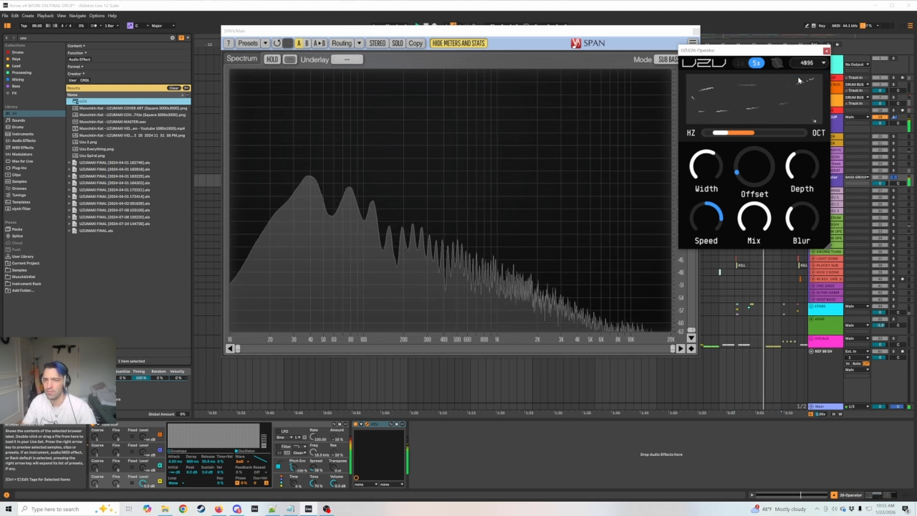
left_click(806, 62)
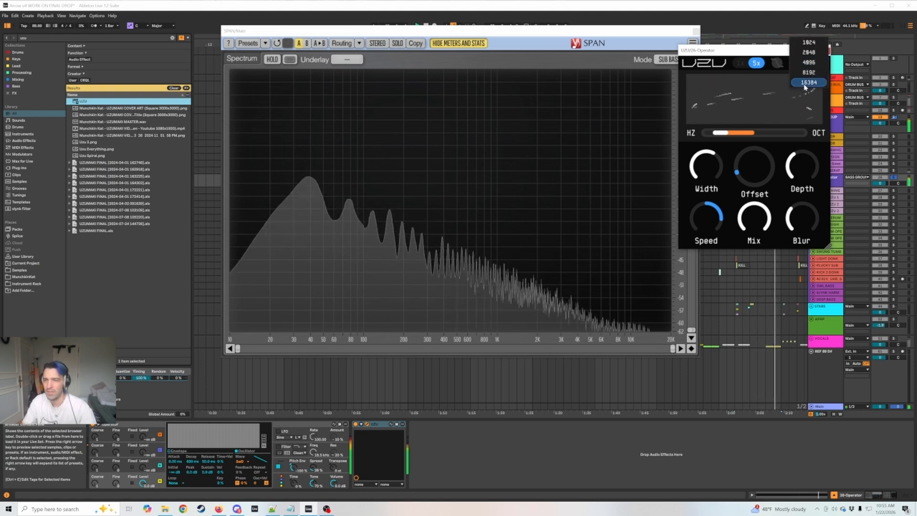
left_click(808, 86)
key("space")
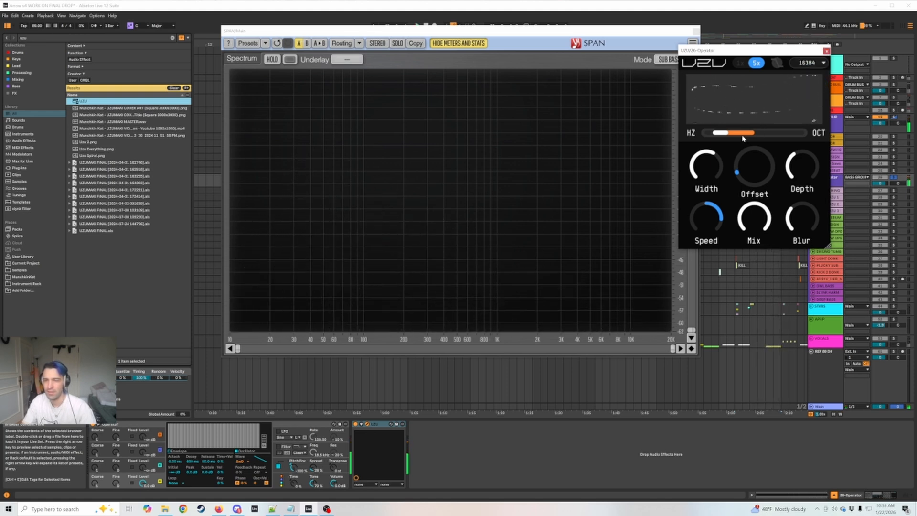
key("space")
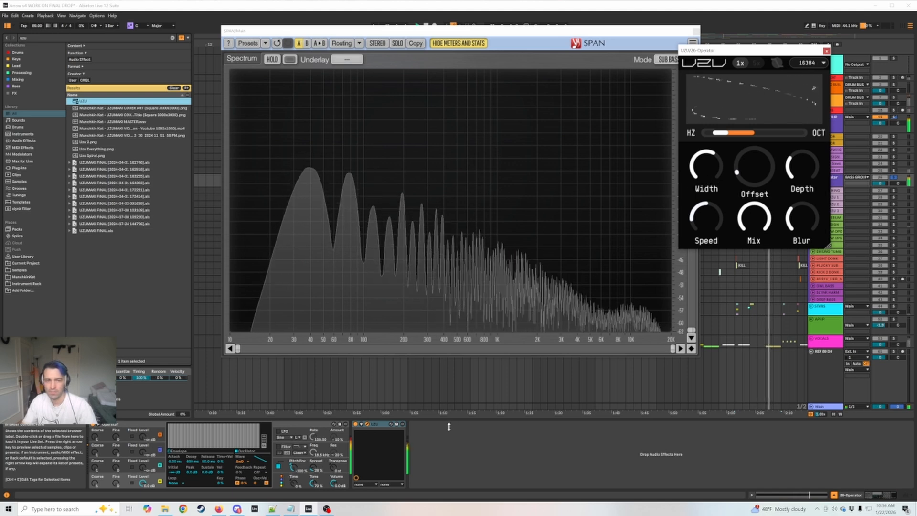
Search the browser for "ott" and load the OTT.adv preset after UZU.
key("ctrl+f")
type("ott")
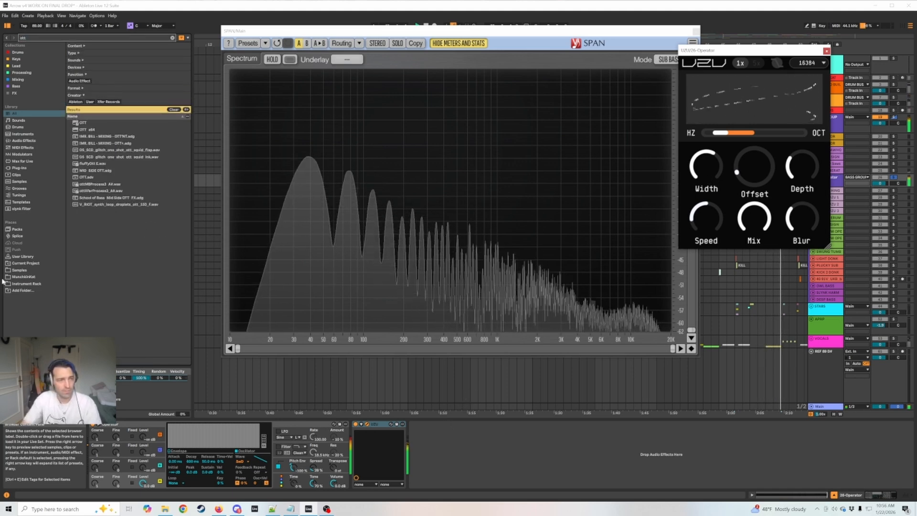
double_click(86, 177)
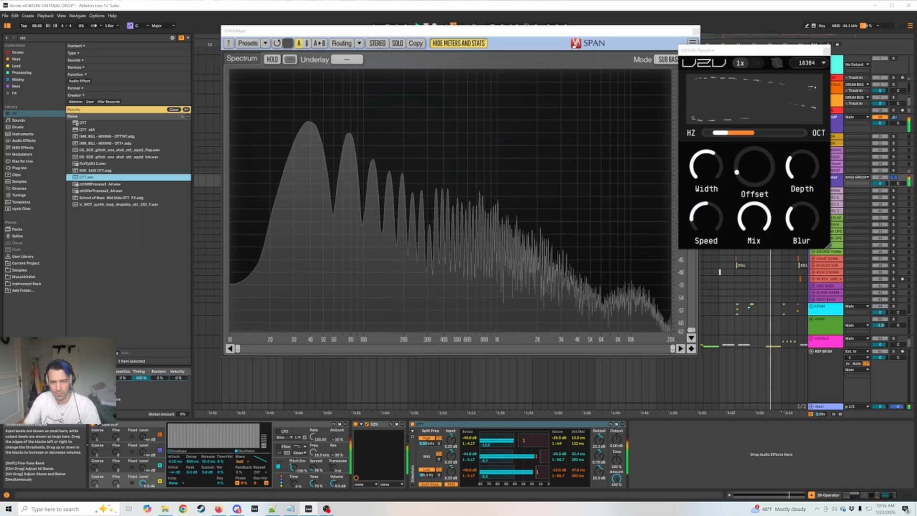
Raise UZU's Width and audition the bass through OTT, starting and stopping playback.
key("space")
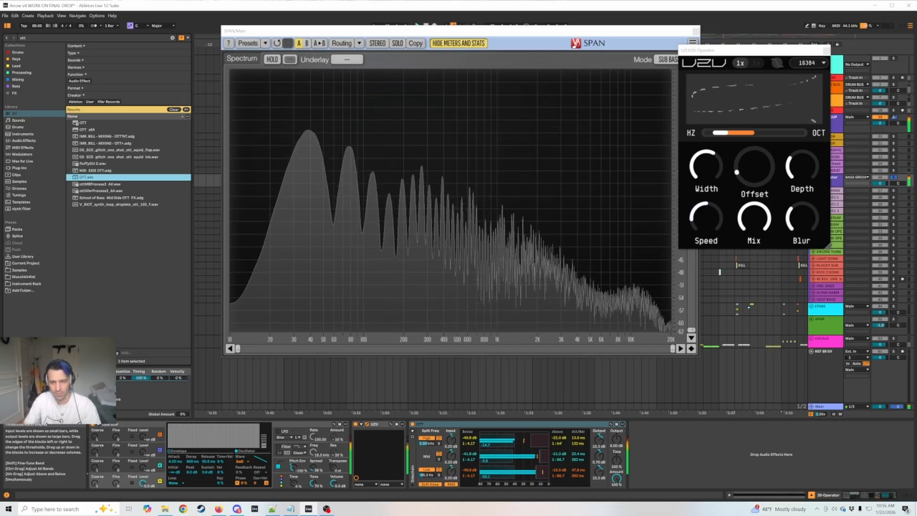
key("space")
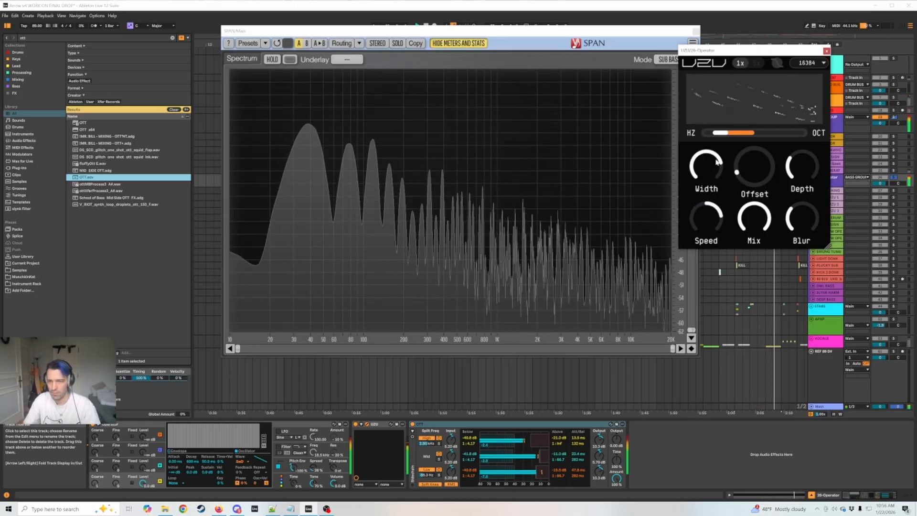
left_click_drag(712, 181, 721, 170)
key("space")
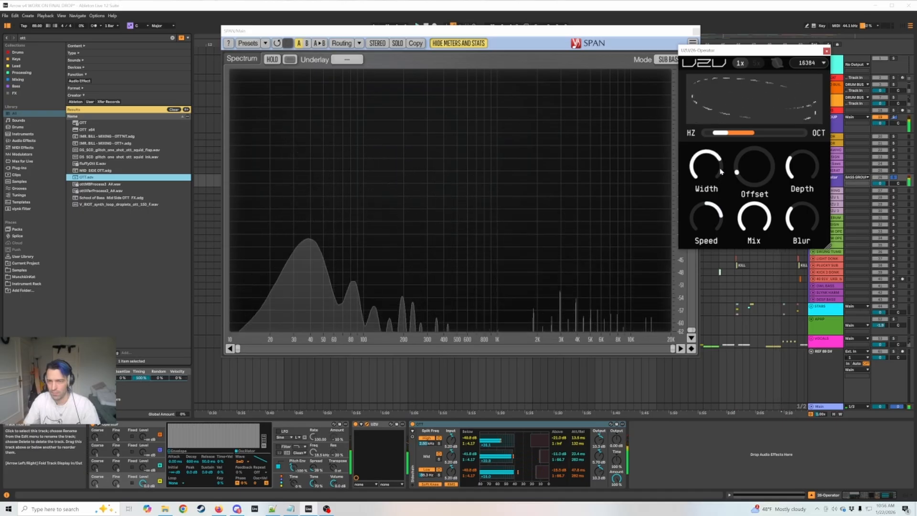
key("space")
key("space")
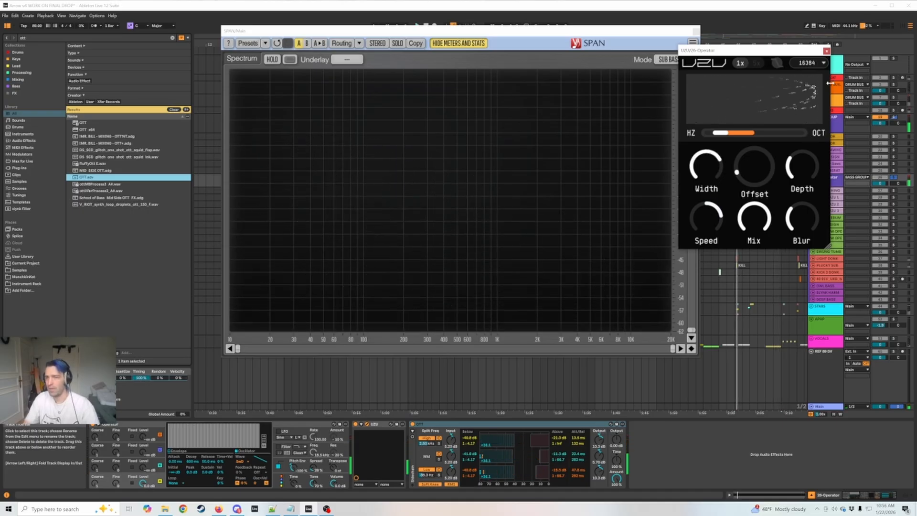
Close the UZU and SPAN plugin windows and select the UZU device in the chain.
left_click(827, 51)
left_click(696, 32)
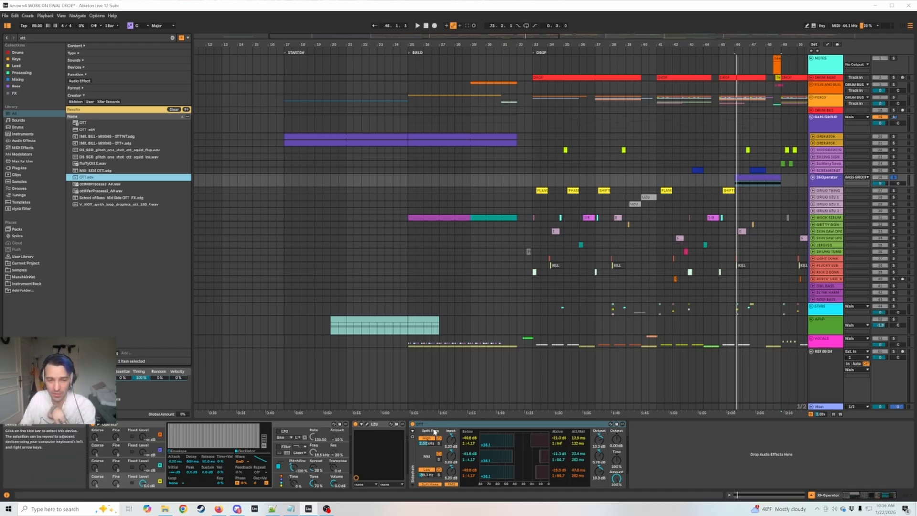
left_click(382, 425)
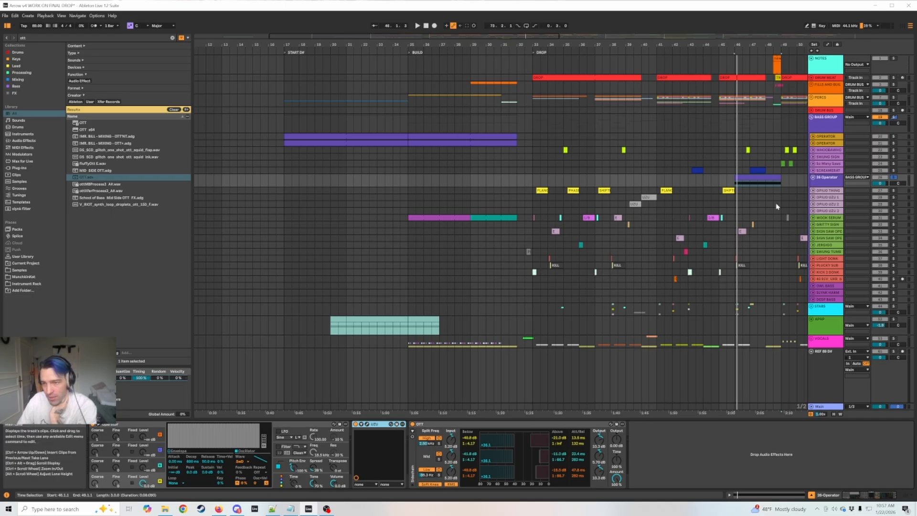
View the device chains of the FILLS AND BUILD and DRUM MEAT tracks, and delete the 28-Operator track.
left_click(823, 89)
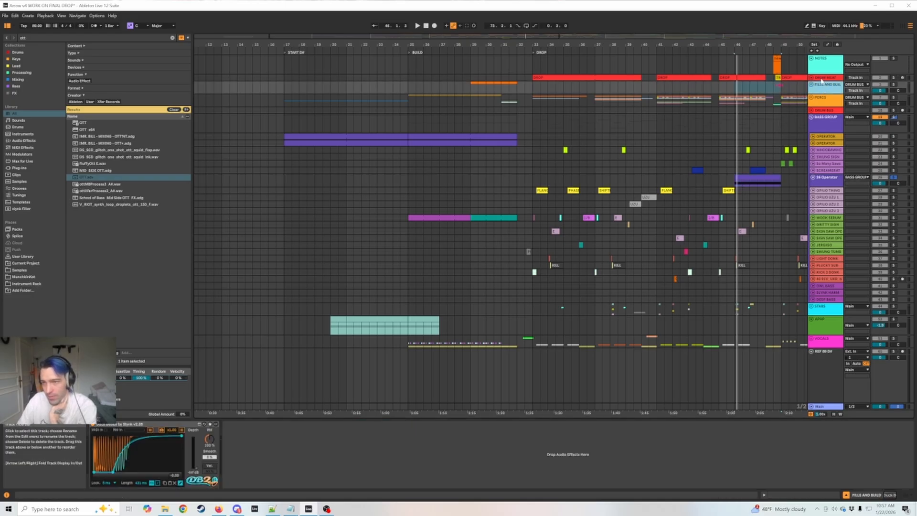
left_click(823, 78)
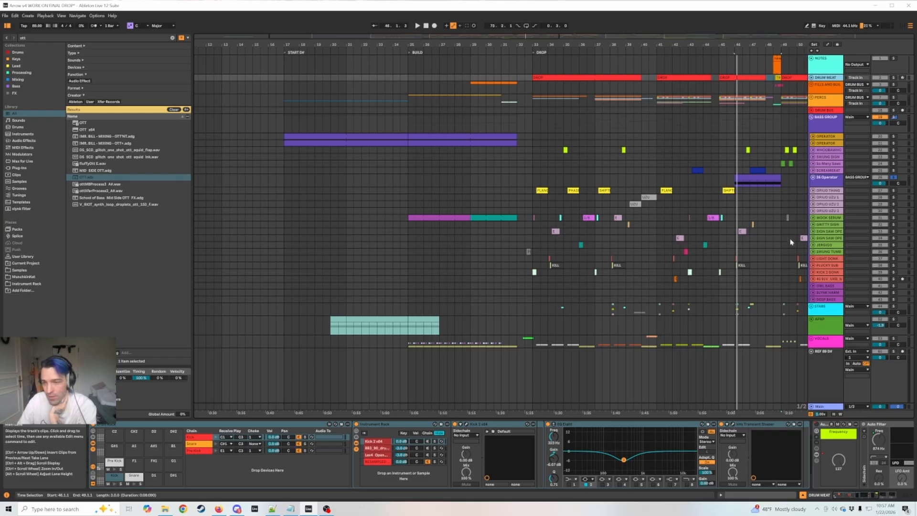
left_click(830, 181)
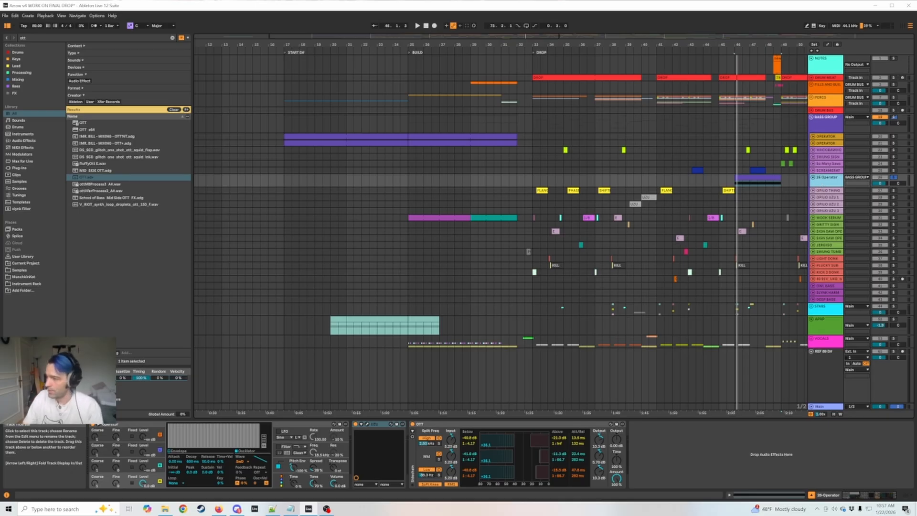
key("Delete")
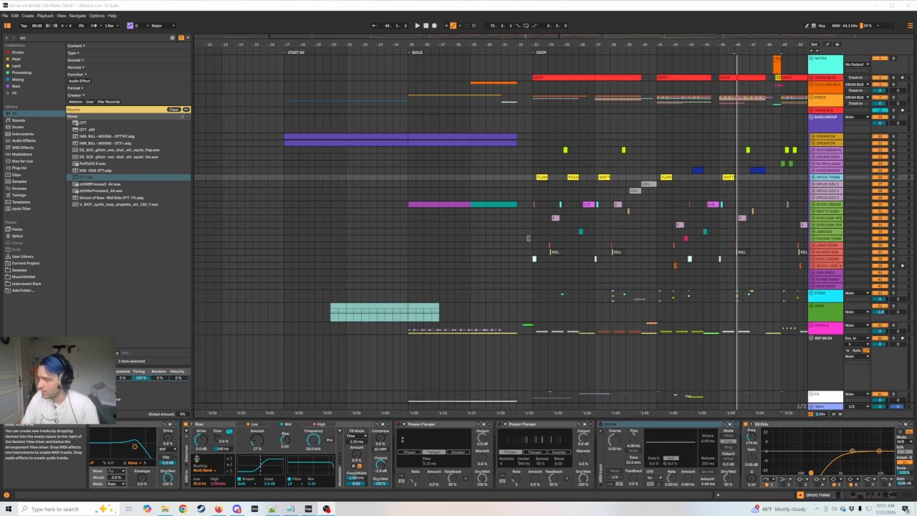